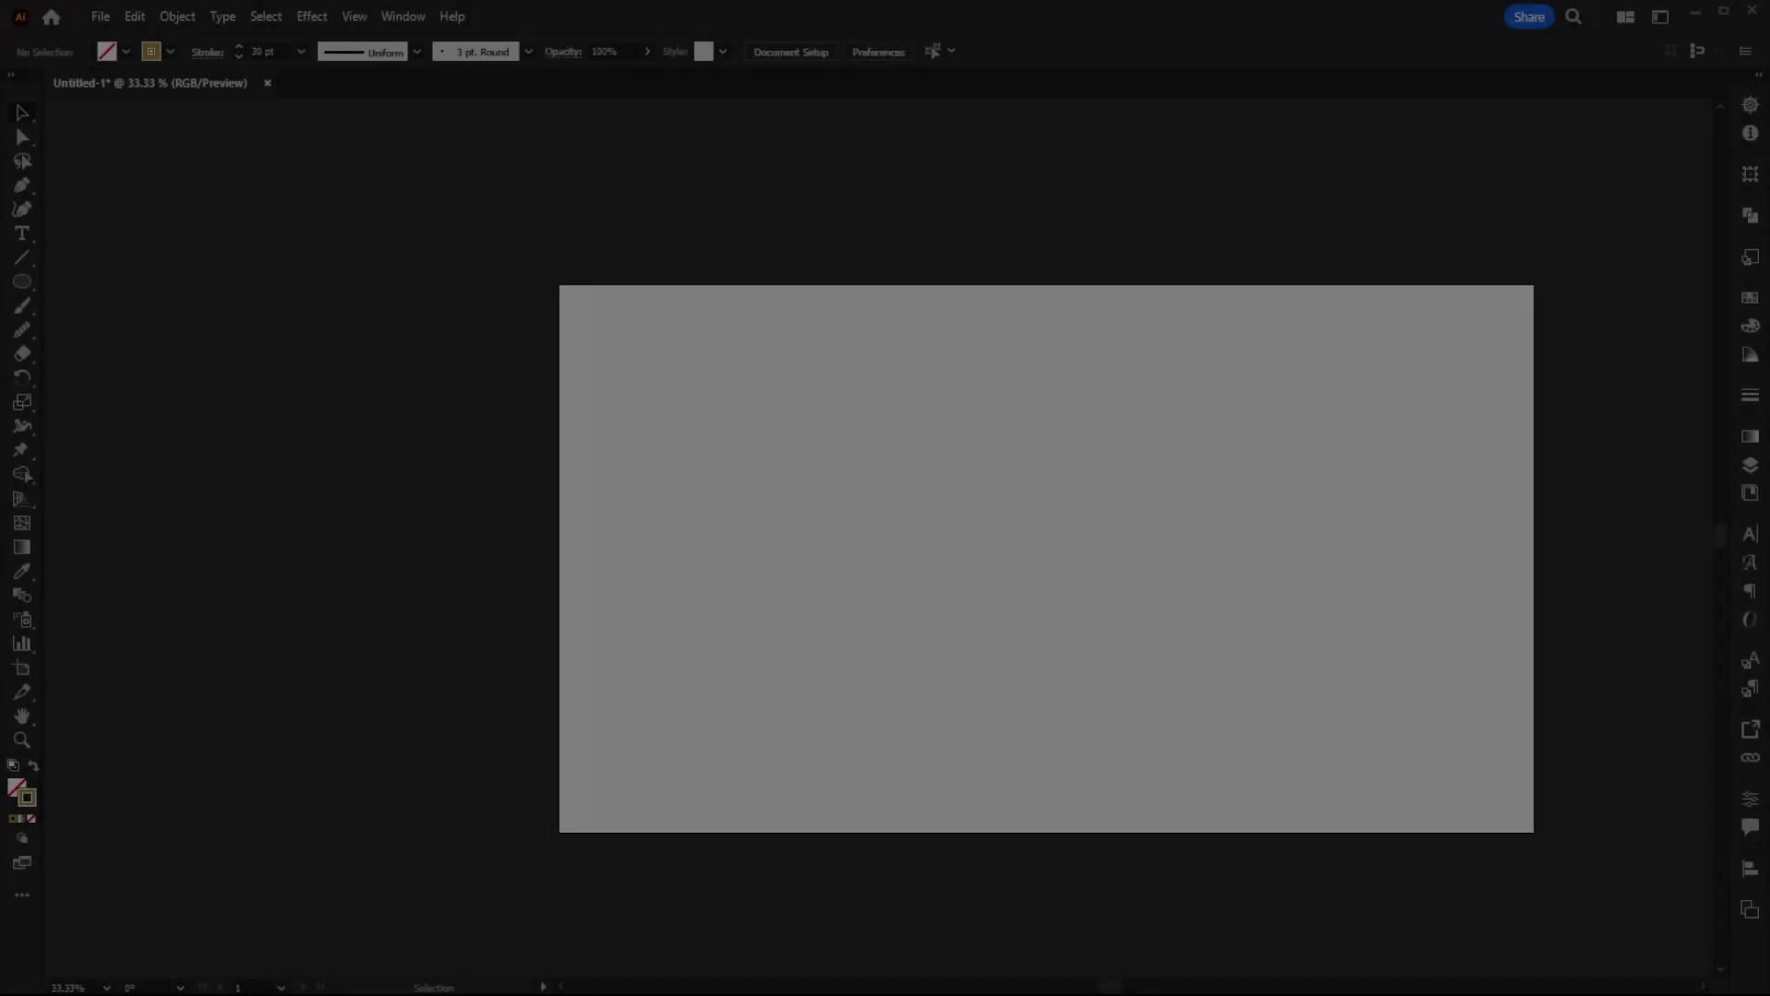
Step: Draw a gold-outlined circle and duplicate it as a second ring
{"action": "scroll", "coordinate": [1097, 659], "scroll_direction": "right", "scroll_amount": 2}
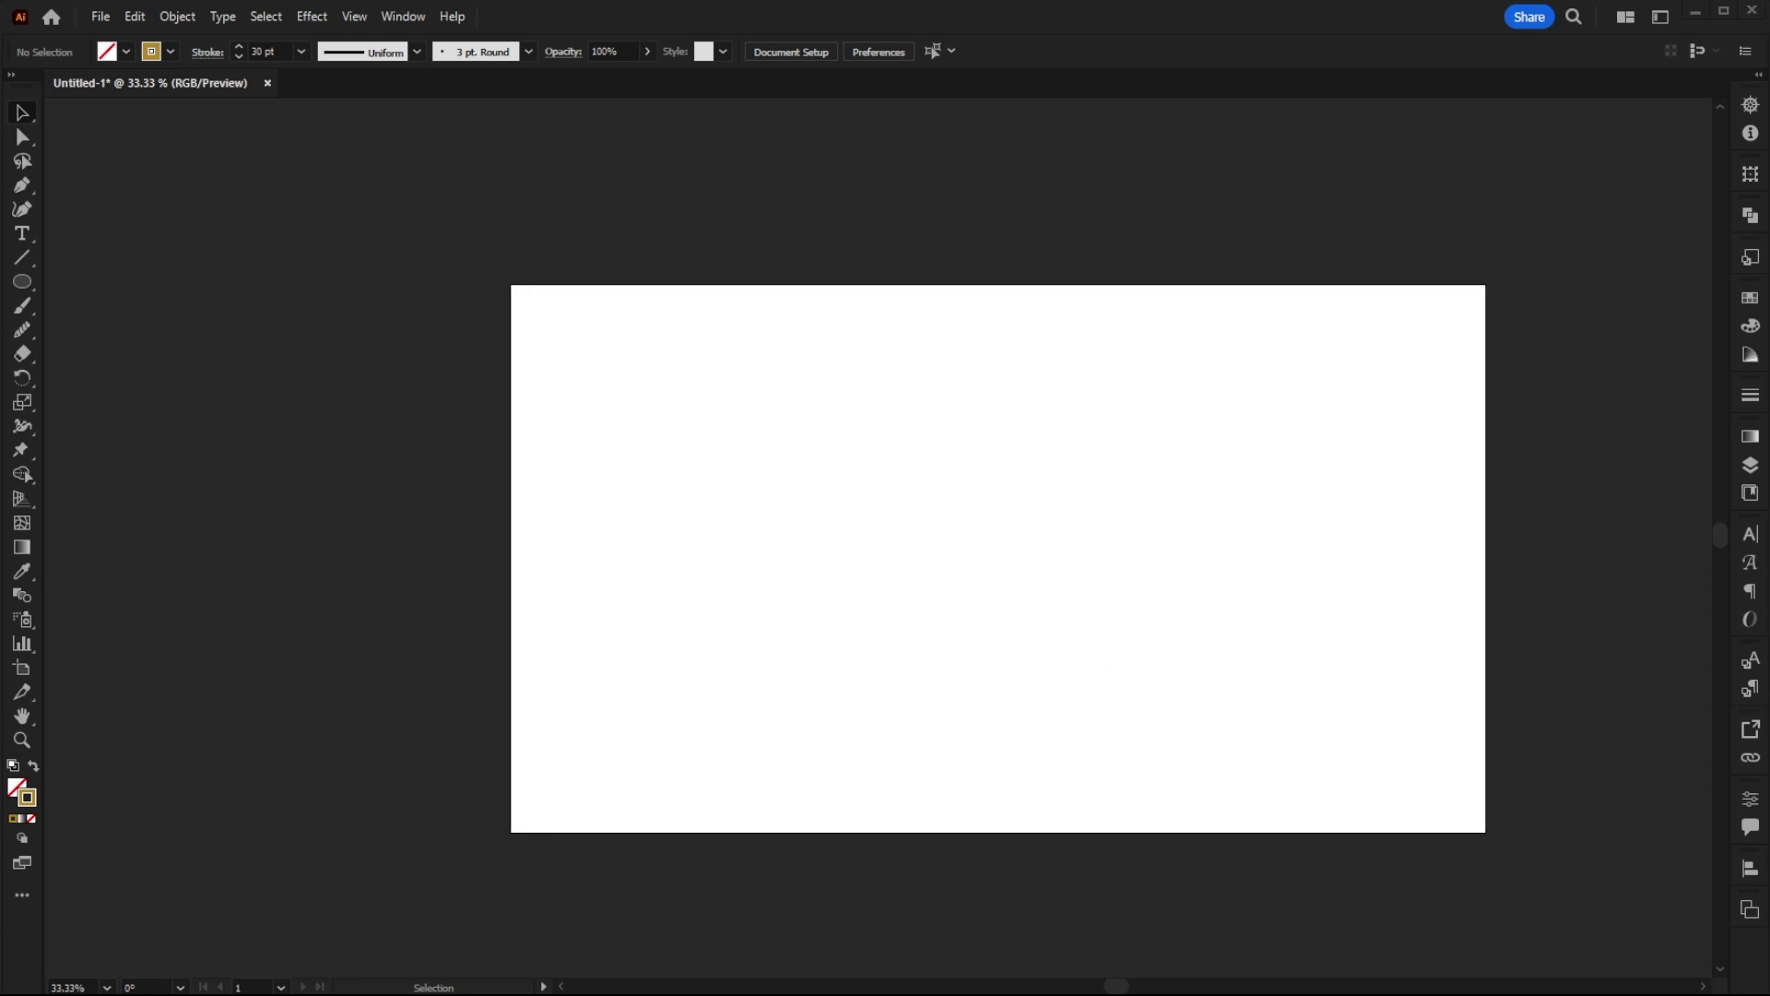
{"action": "mouse_move", "coordinate": [746, 434]}
{"action": "left_mouse_down"}
{"action": "mouse_move", "coordinate": [824, 505]}
{"action": "mouse_move", "coordinate": [846, 482]}
{"action": "mouse_move", "coordinate": [901, 479]}
{"action": "mouse_move", "coordinate": [874, 483]}
{"action": "left_mouse_up"}
{"action": "left_click", "coordinate": [23, 112]}
{"action": "left_click", "coordinate": [374, 472]}
{"action": "left_click", "coordinate": [977, 530]}
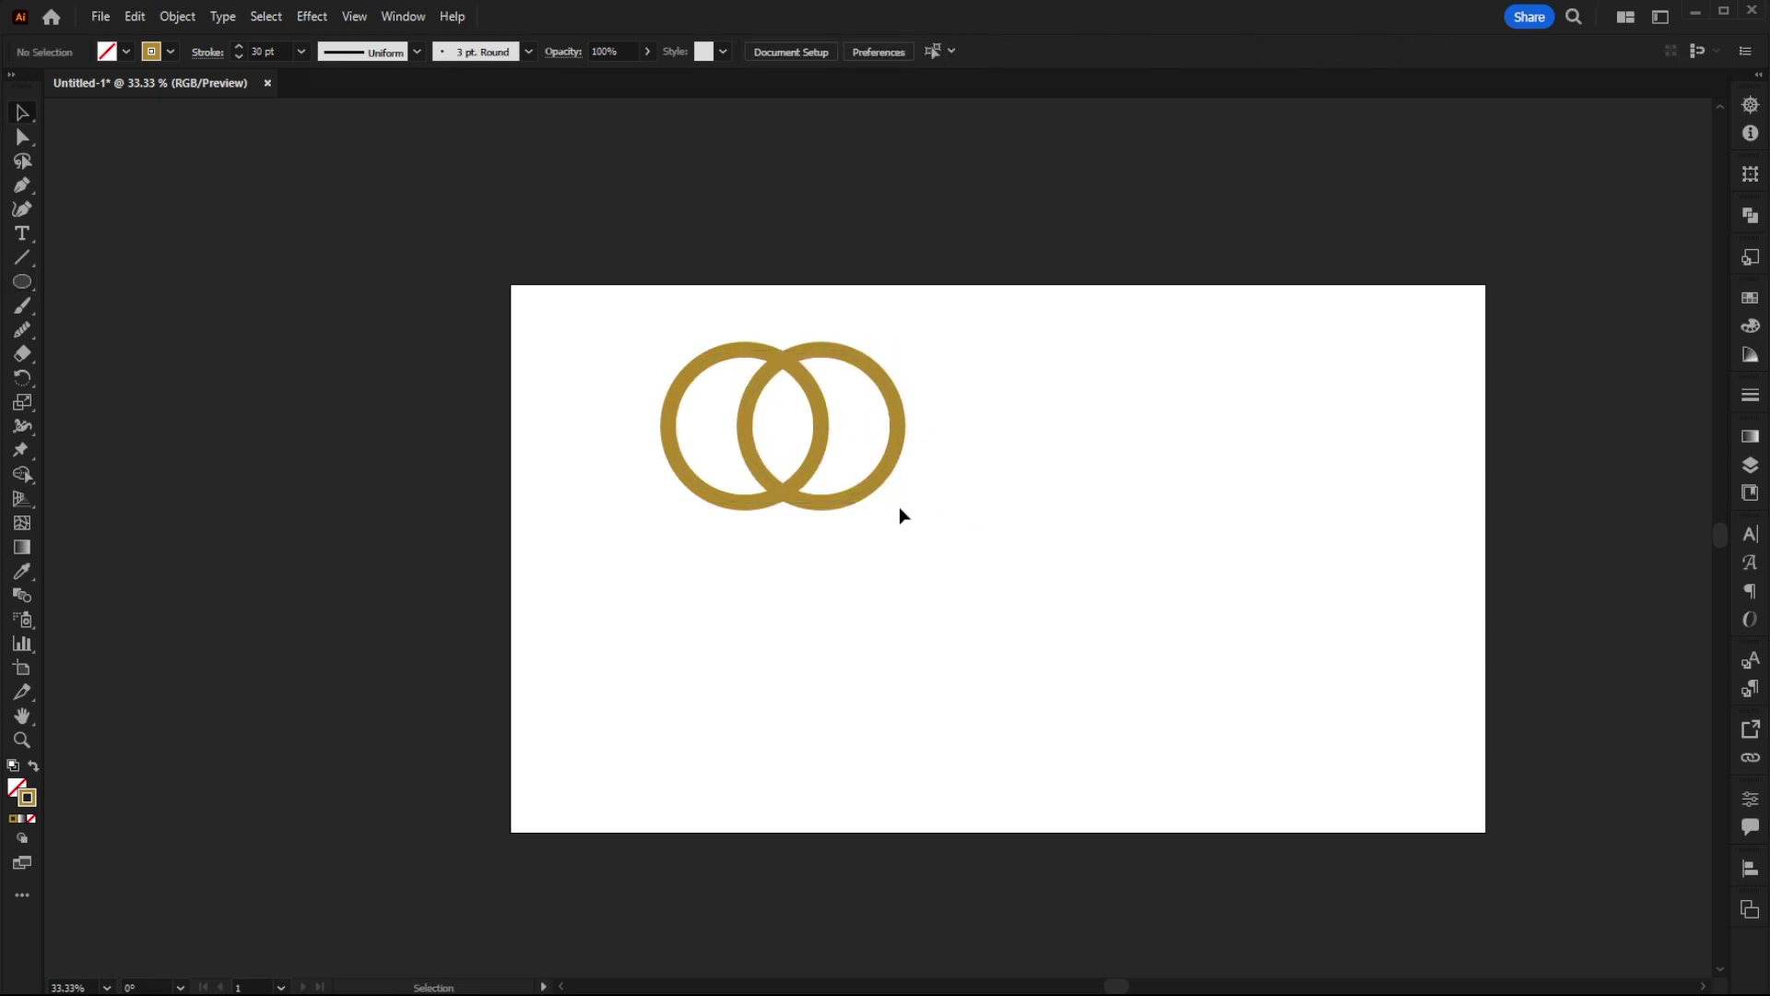
{"action": "left_click", "coordinate": [892, 469]}
Step: Change the copied ring's stroke colour to green (#3bbc9d)
{"action": "double_click", "coordinate": [31, 802]}
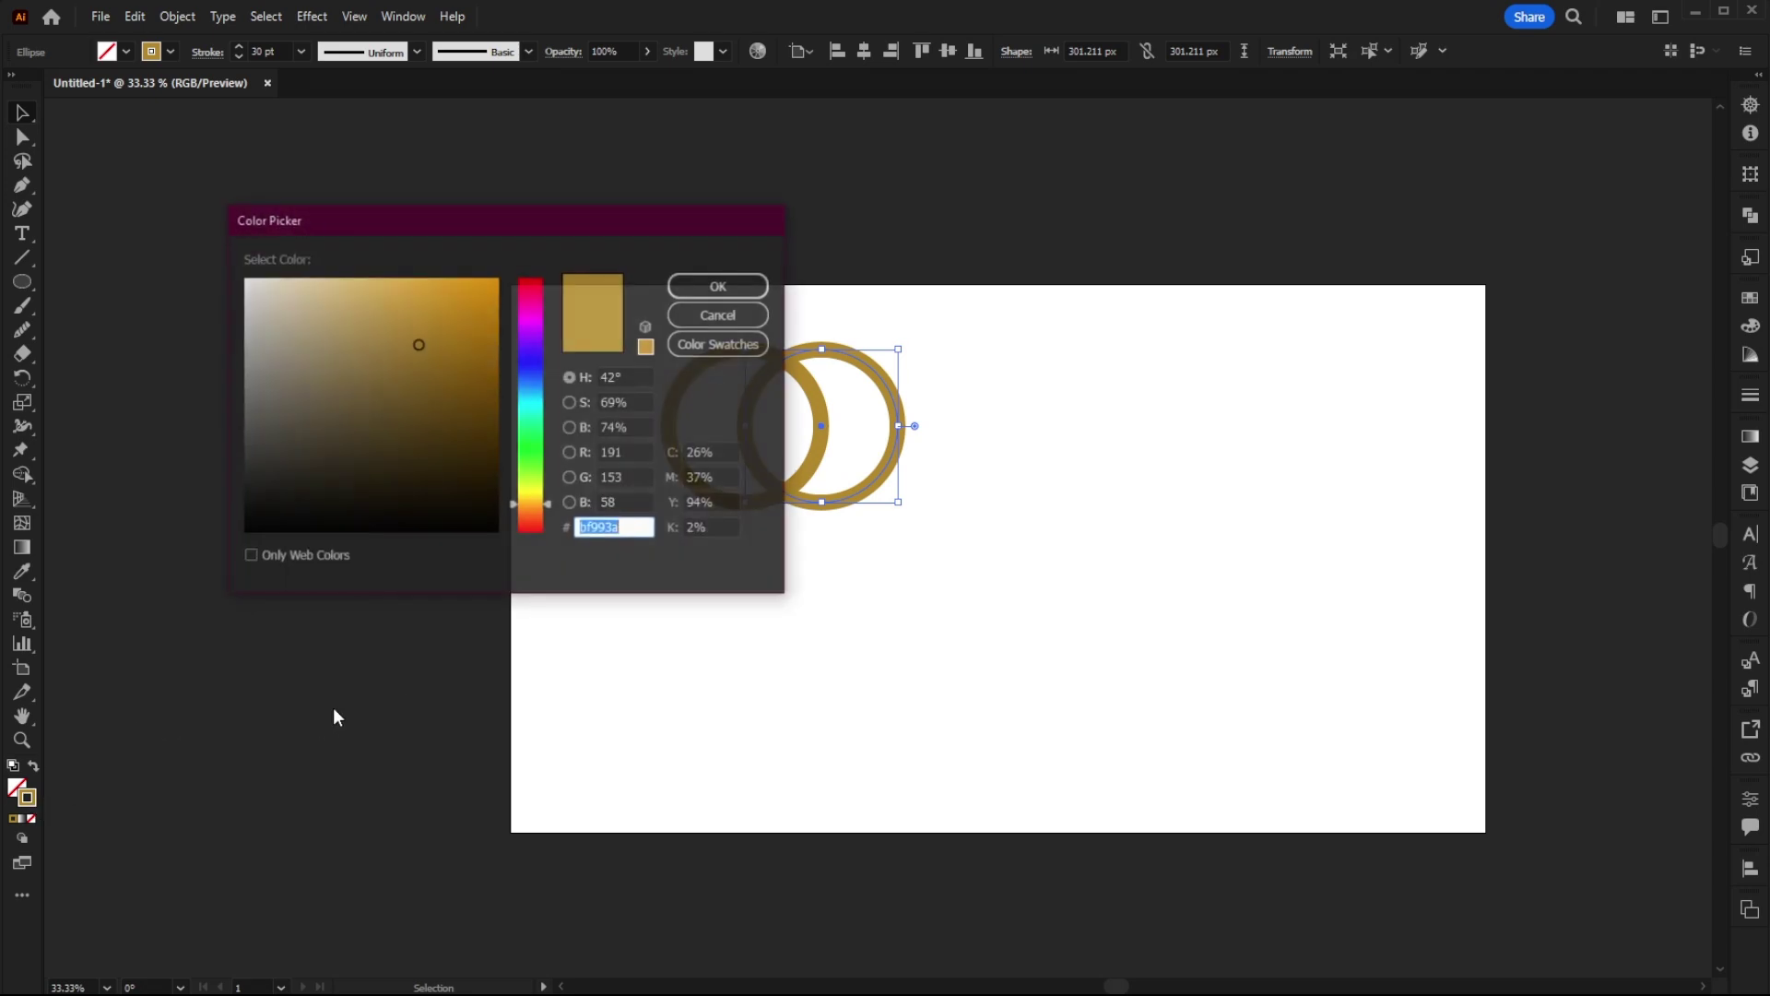
{"action": "left_click_drag", "start_coordinate": [507, 486], "coordinate": [536, 427]}
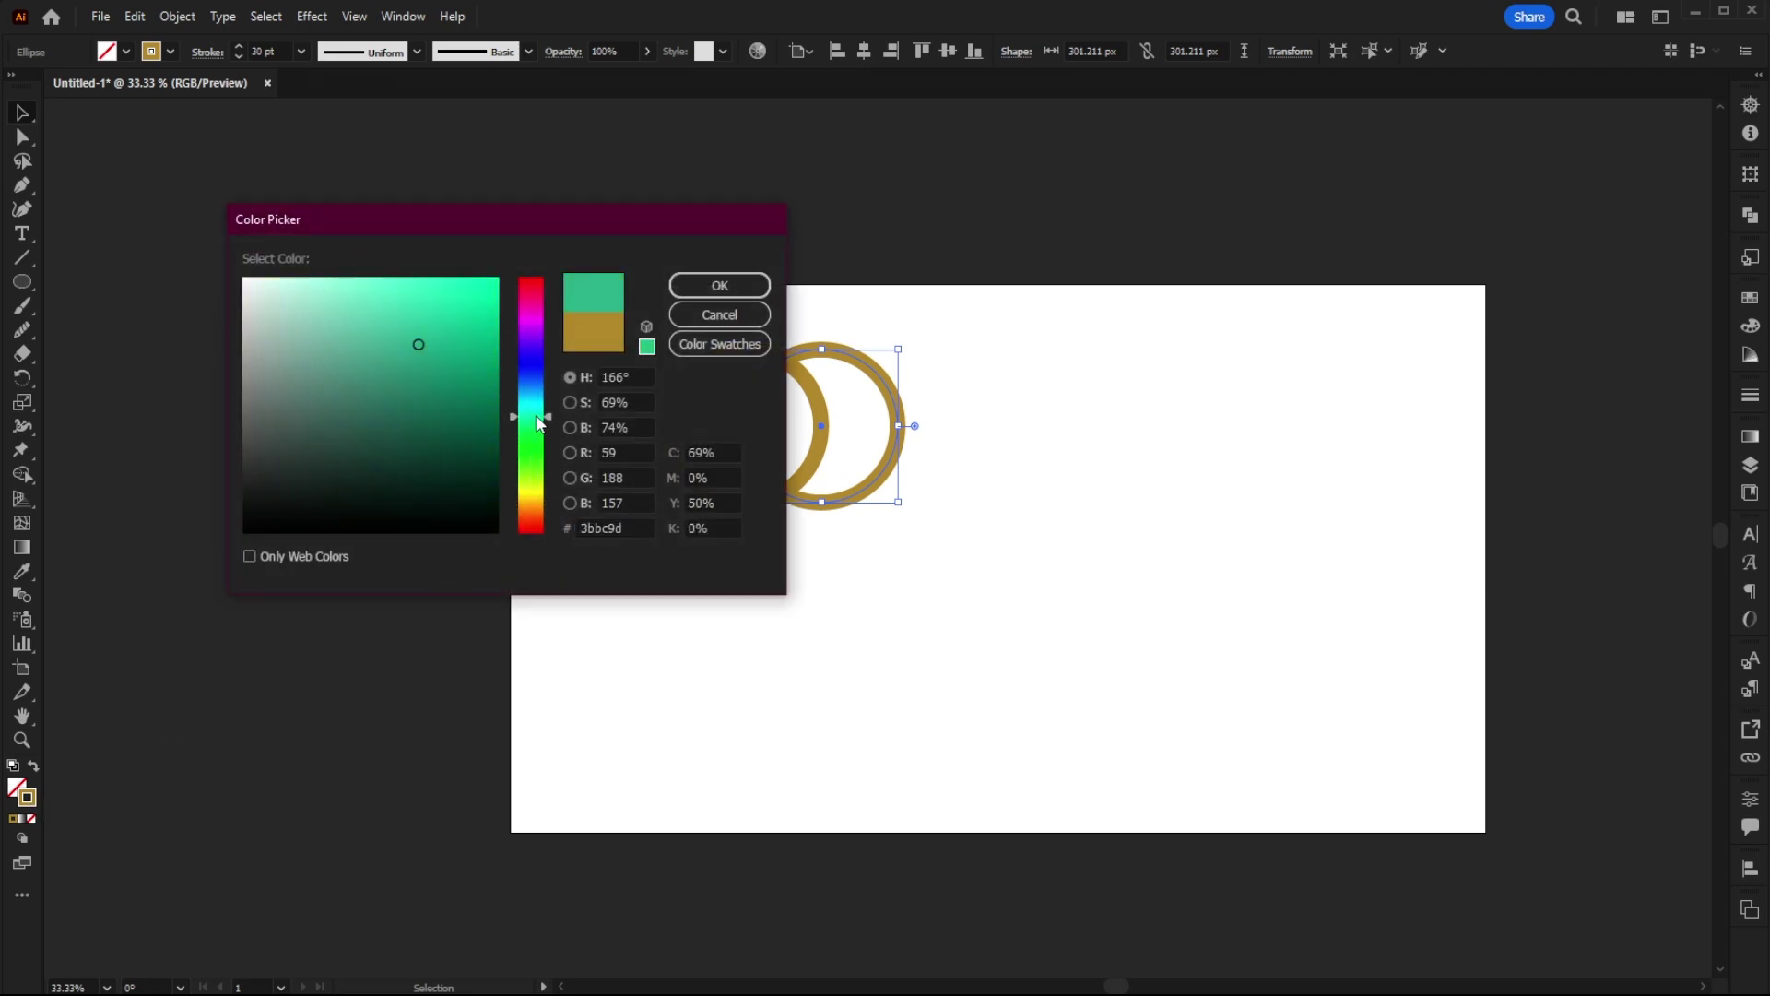
{"action": "left_click", "coordinate": [718, 286]}
{"action": "left_click", "coordinate": [824, 551]}
Step: Give both rings a 40 pt stroke and move the green ring straight down
{"action": "scroll", "coordinate": [824, 551], "scroll_direction": "up", "scroll_amount": 1}
{"action": "scroll", "coordinate": [811, 411], "scroll_direction": "up", "scroll_amount": 2}
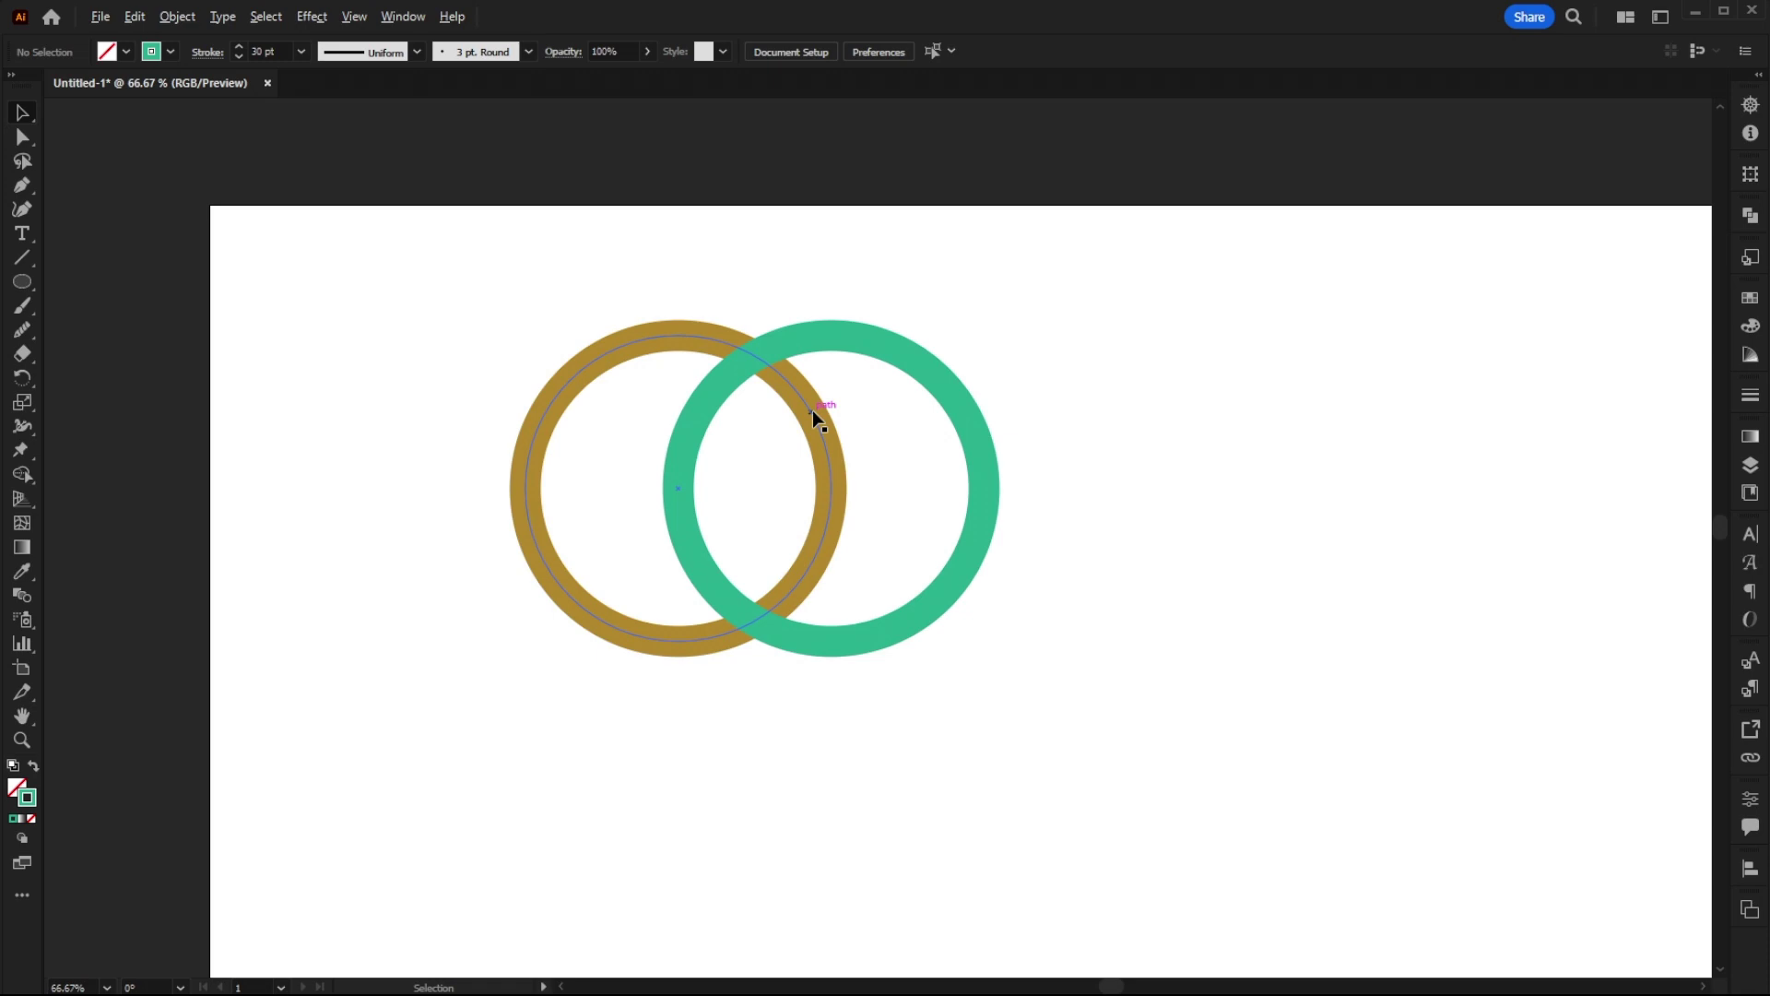
{"action": "left_click_drag", "start_coordinate": [1008, 688], "coordinate": [350, 105]}
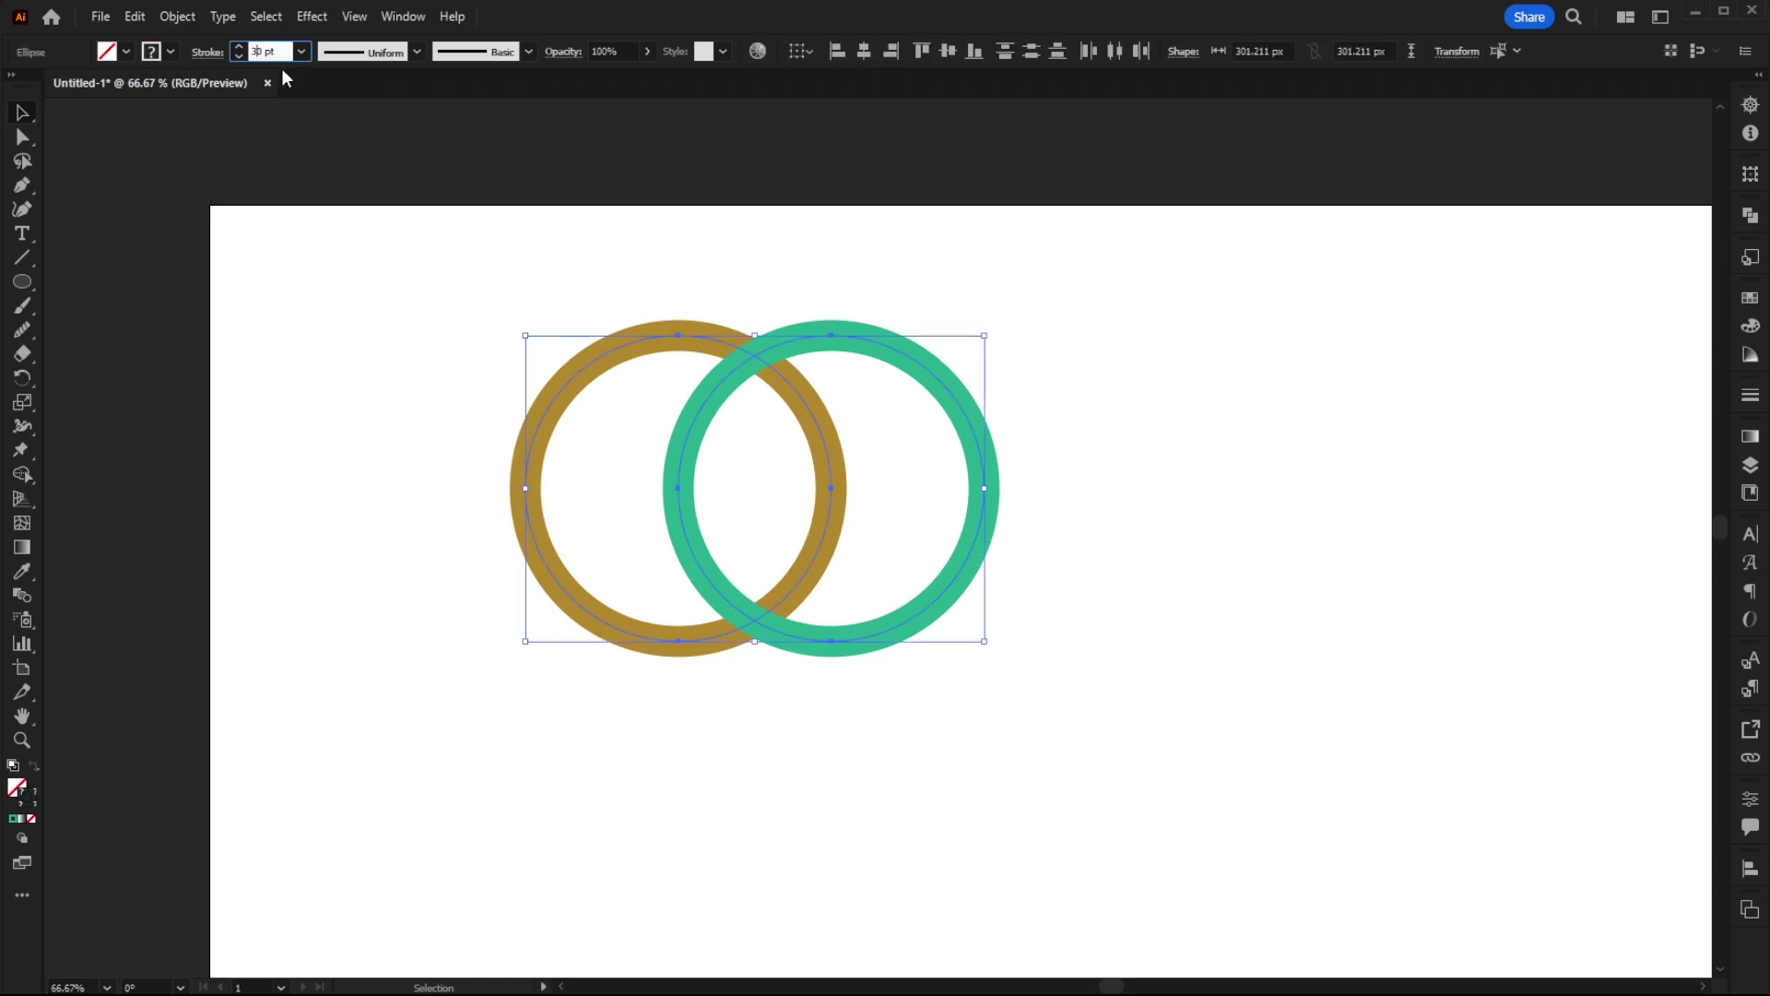
{"action": "type", "text": "4"}
{"action": "key", "text": "Return"}
{"action": "left_click", "coordinate": [1008, 579]}
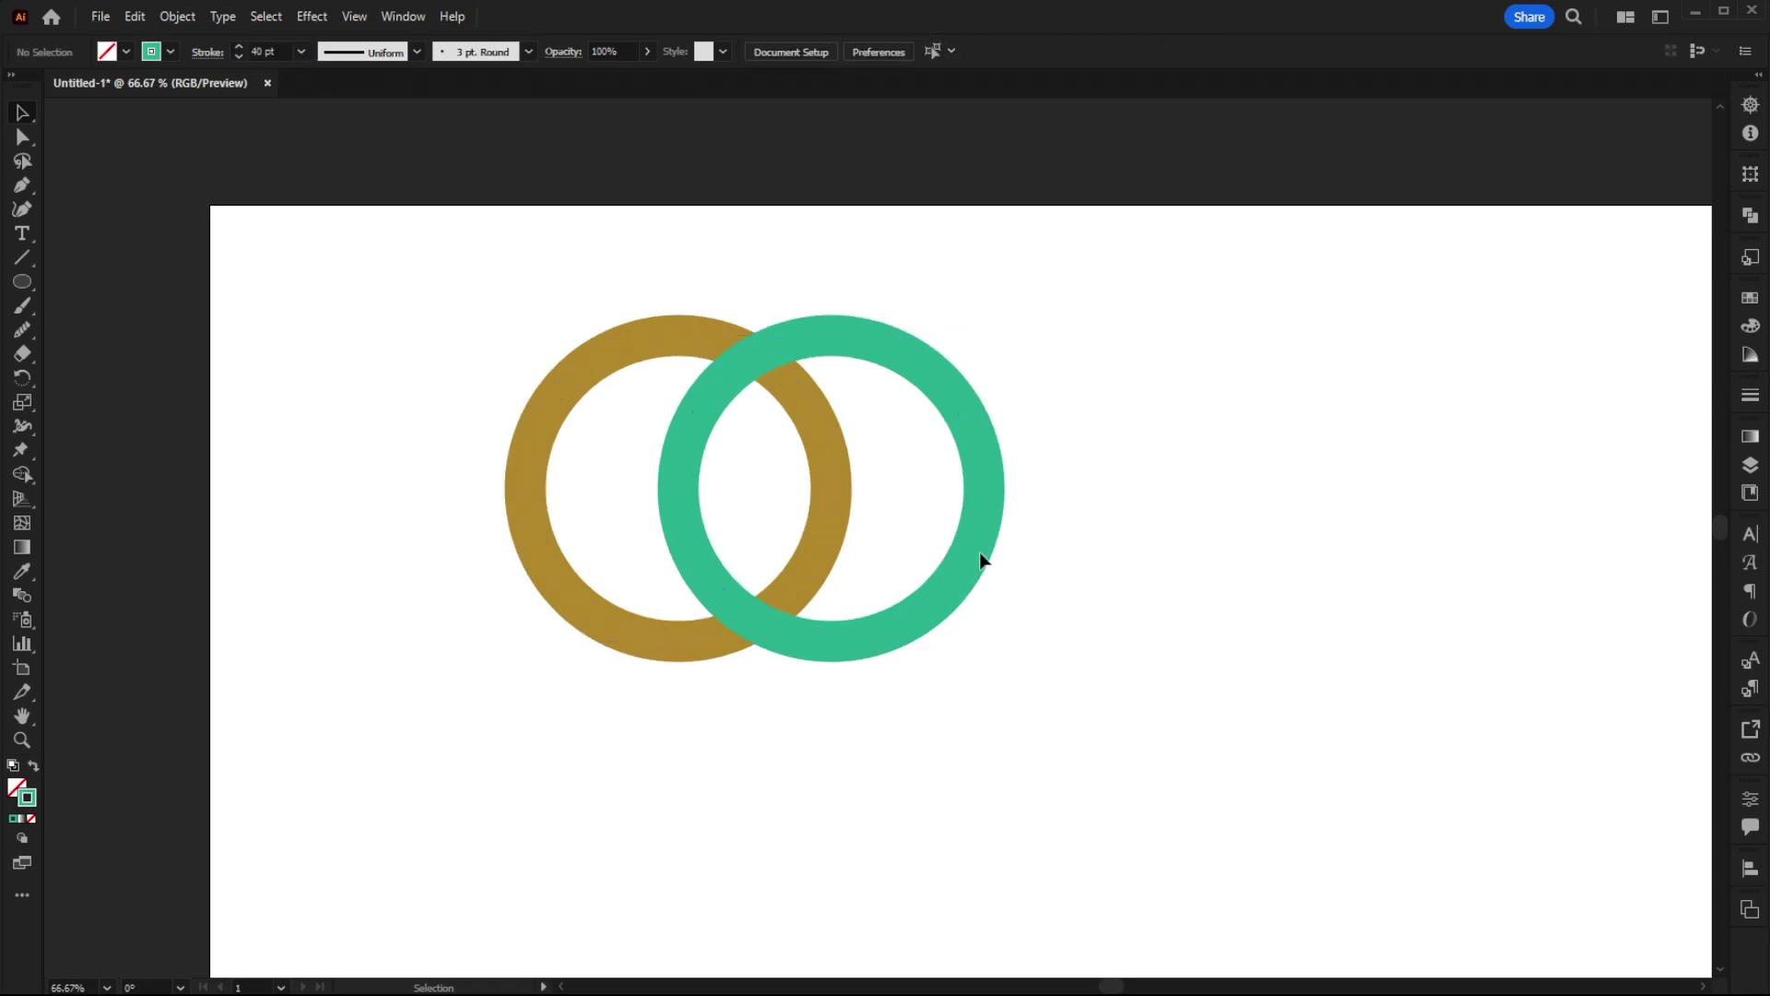
{"action": "left_click_drag", "start_coordinate": [983, 559], "coordinate": [961, 694]}
Step: Move both rings further left on the artboard
{"action": "left_click", "coordinate": [1029, 726]}
{"action": "scroll", "coordinate": [1029, 726], "scroll_direction": "down", "scroll_amount": 1}
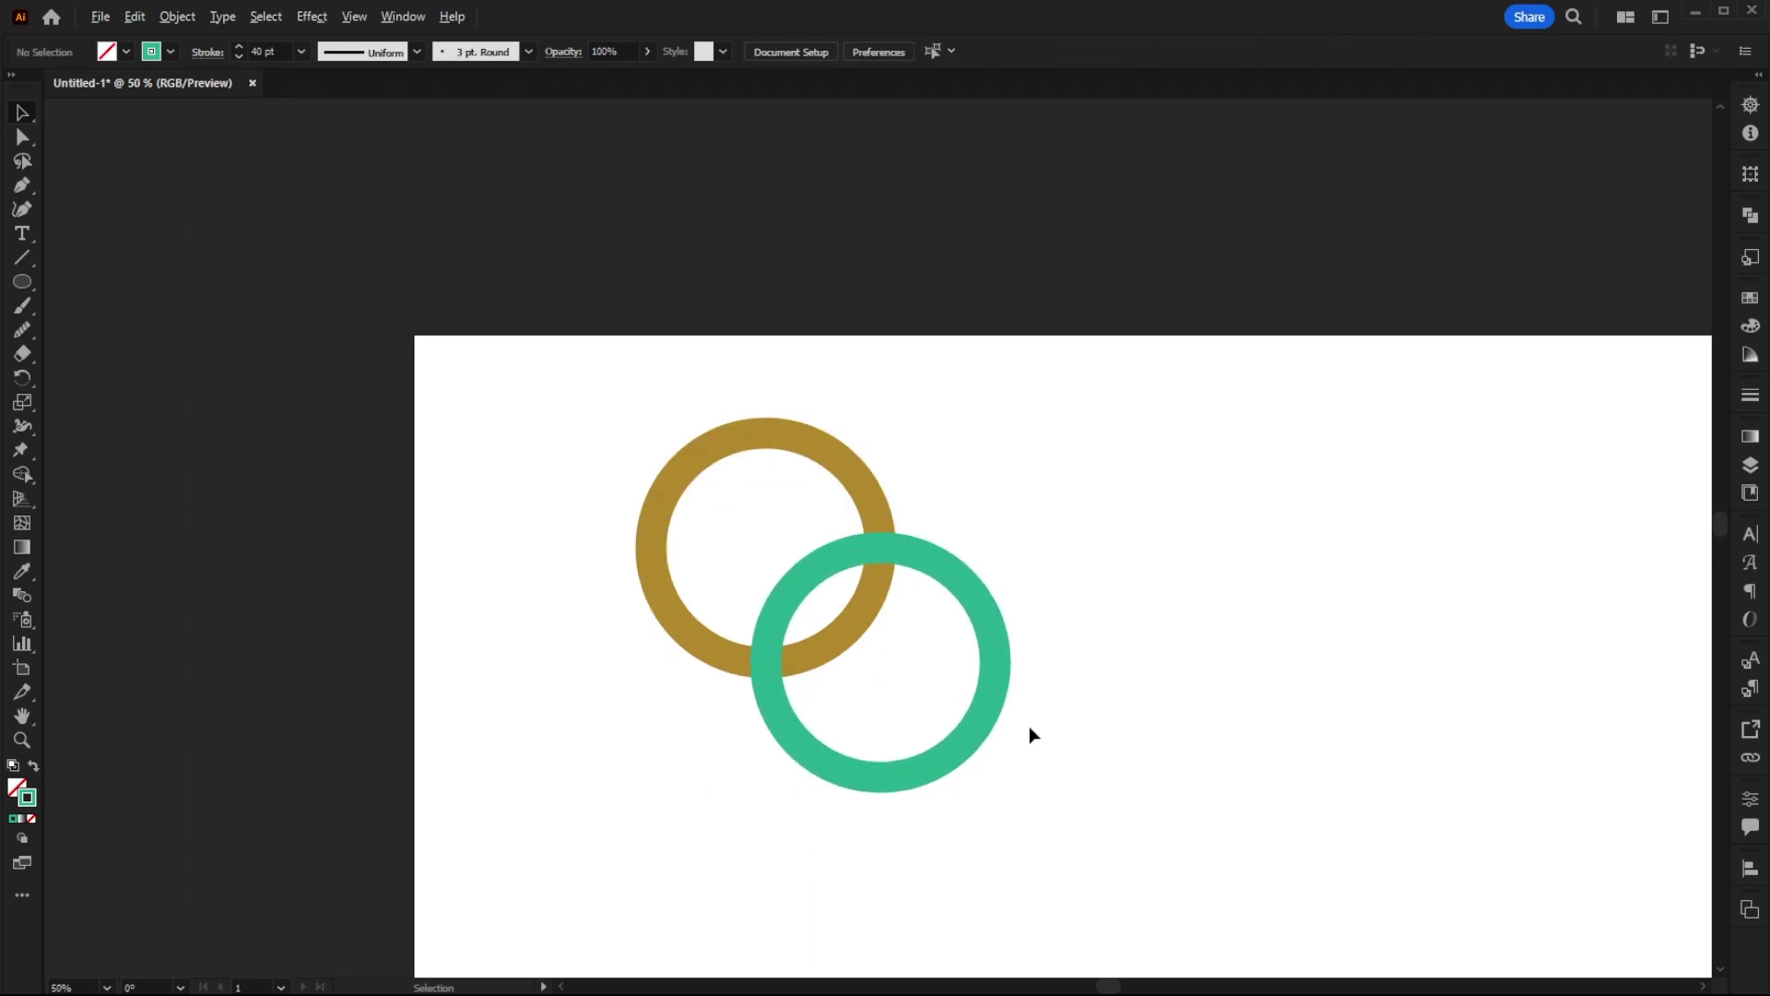
{"action": "scroll", "coordinate": [1029, 727], "scroll_direction": "right", "scroll_amount": 2}
{"action": "left_click_drag", "start_coordinate": [1060, 830], "coordinate": [529, 391]}
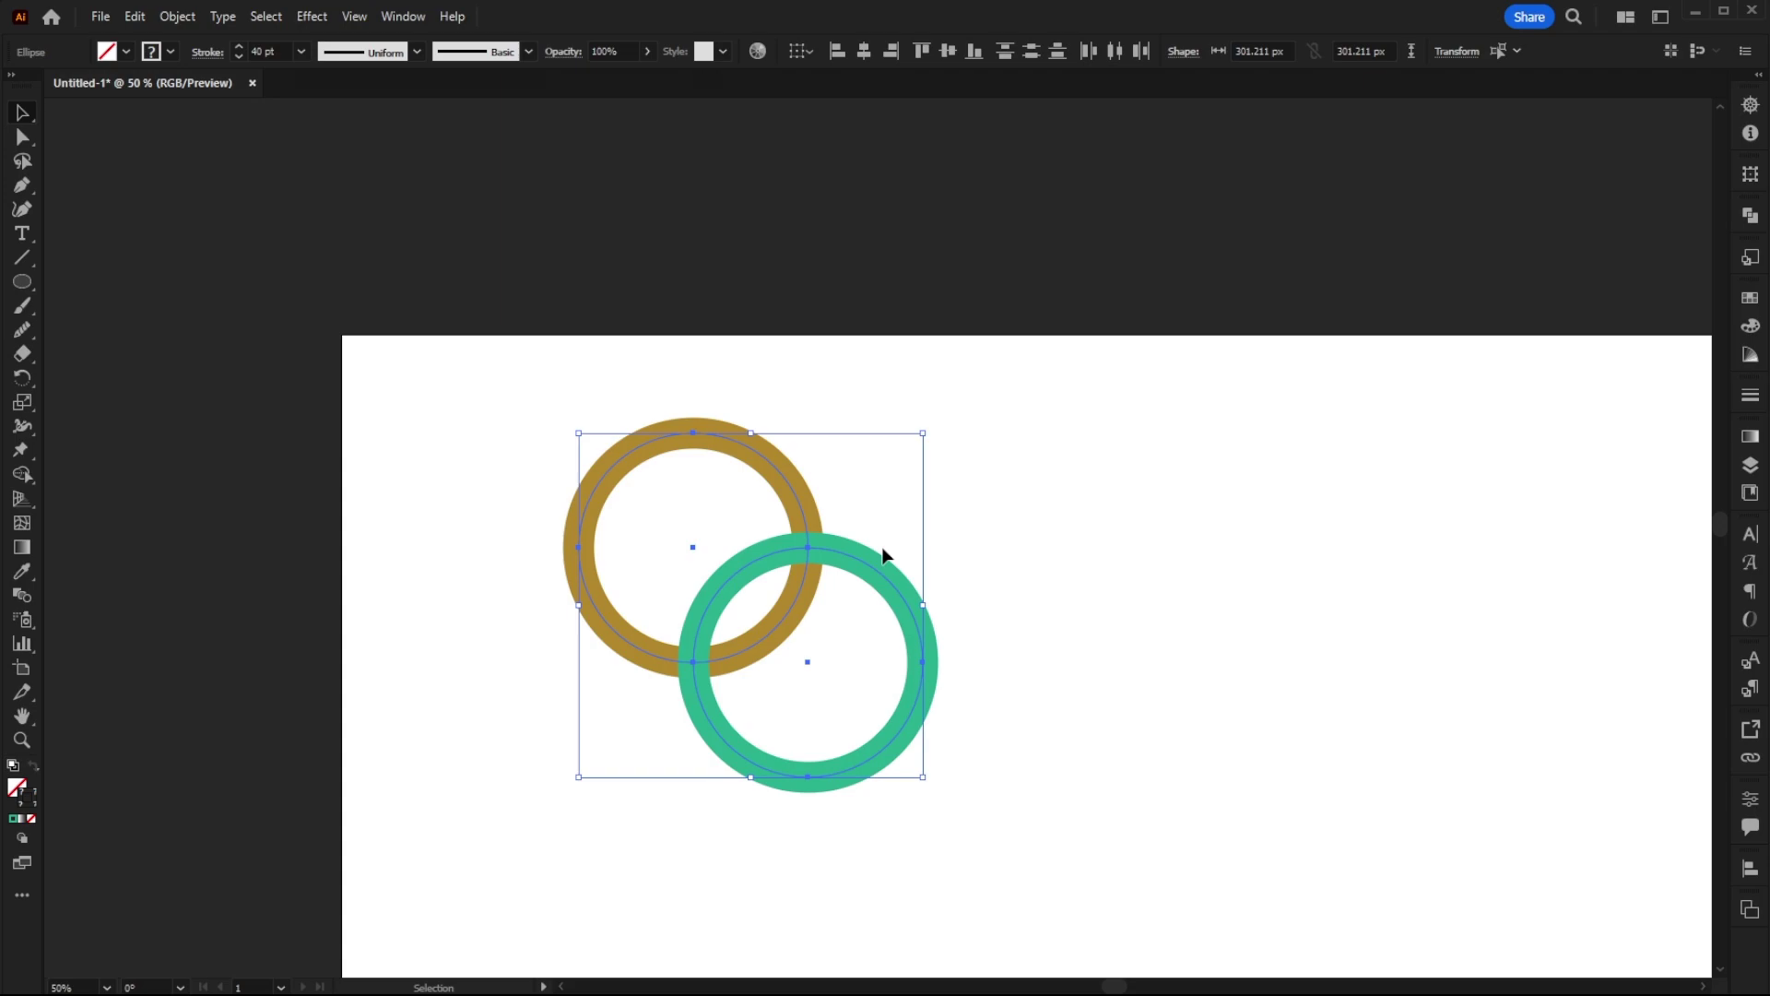
{"action": "left_click_drag", "start_coordinate": [856, 557], "coordinate": [773, 555]}
Step: Intertwine the gold and green rings at their overlap
{"action": "left_click", "coordinate": [177, 17]}
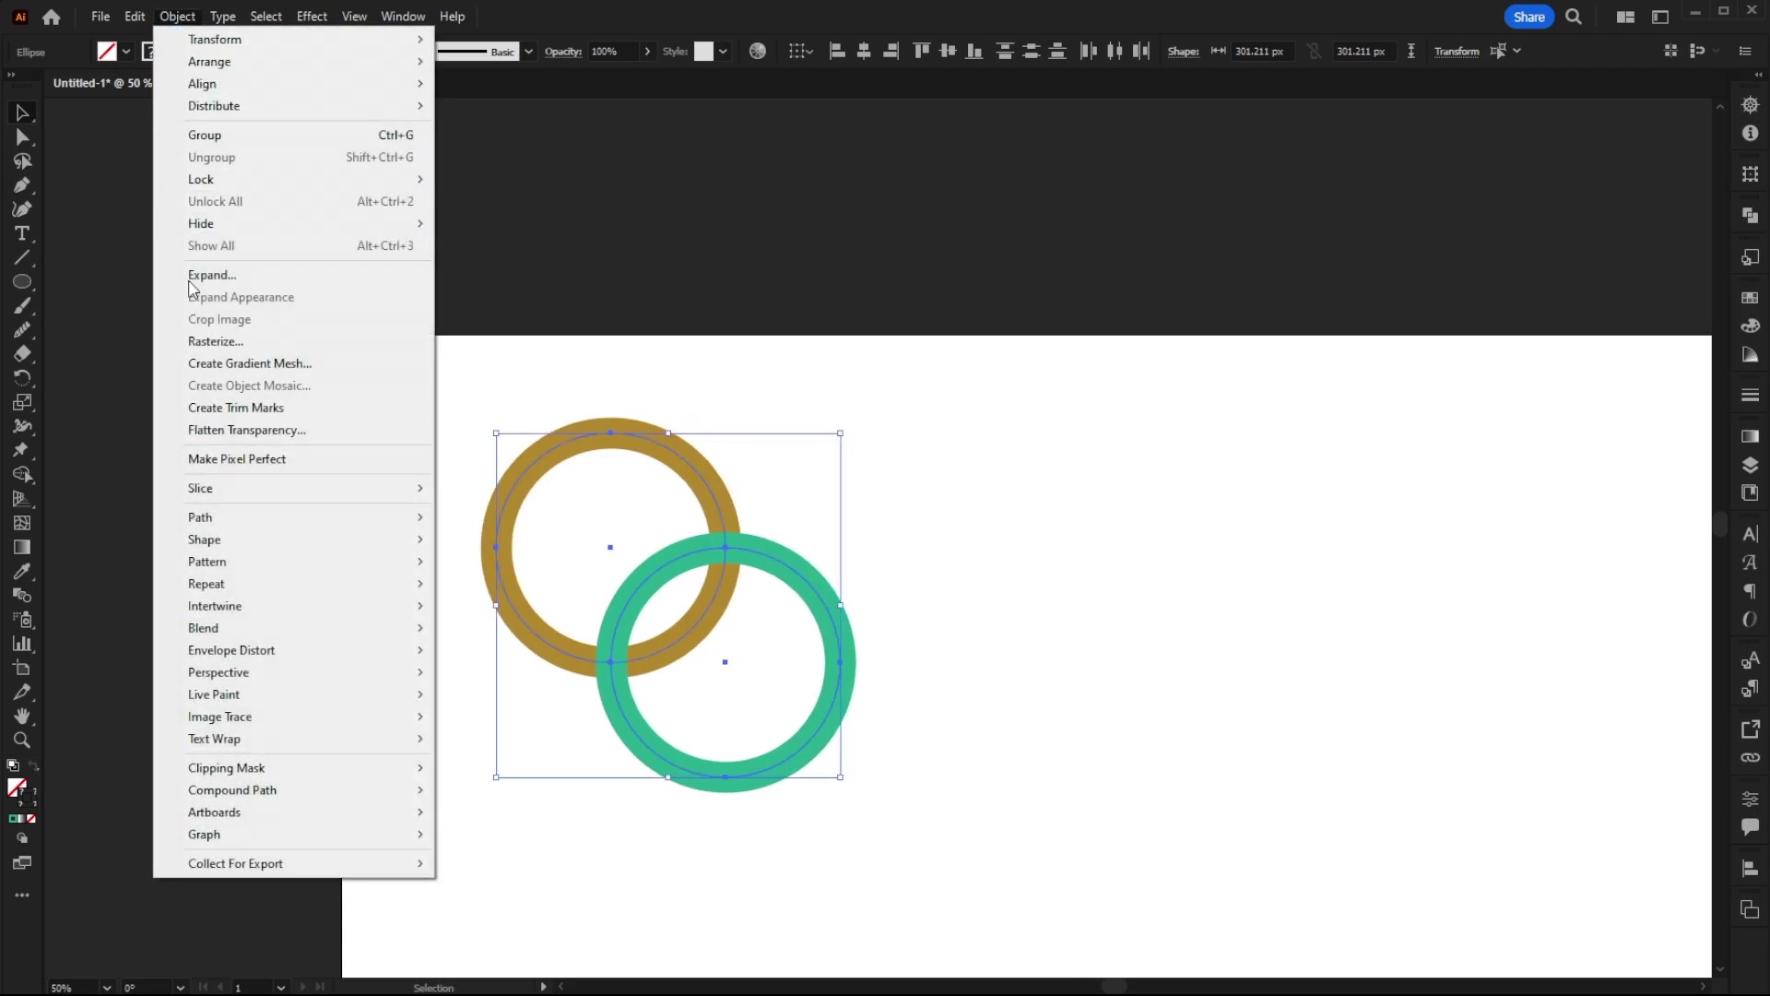
{"action": "mouse_move", "coordinate": [383, 606]}
{"action": "left_click", "coordinate": [475, 606]}
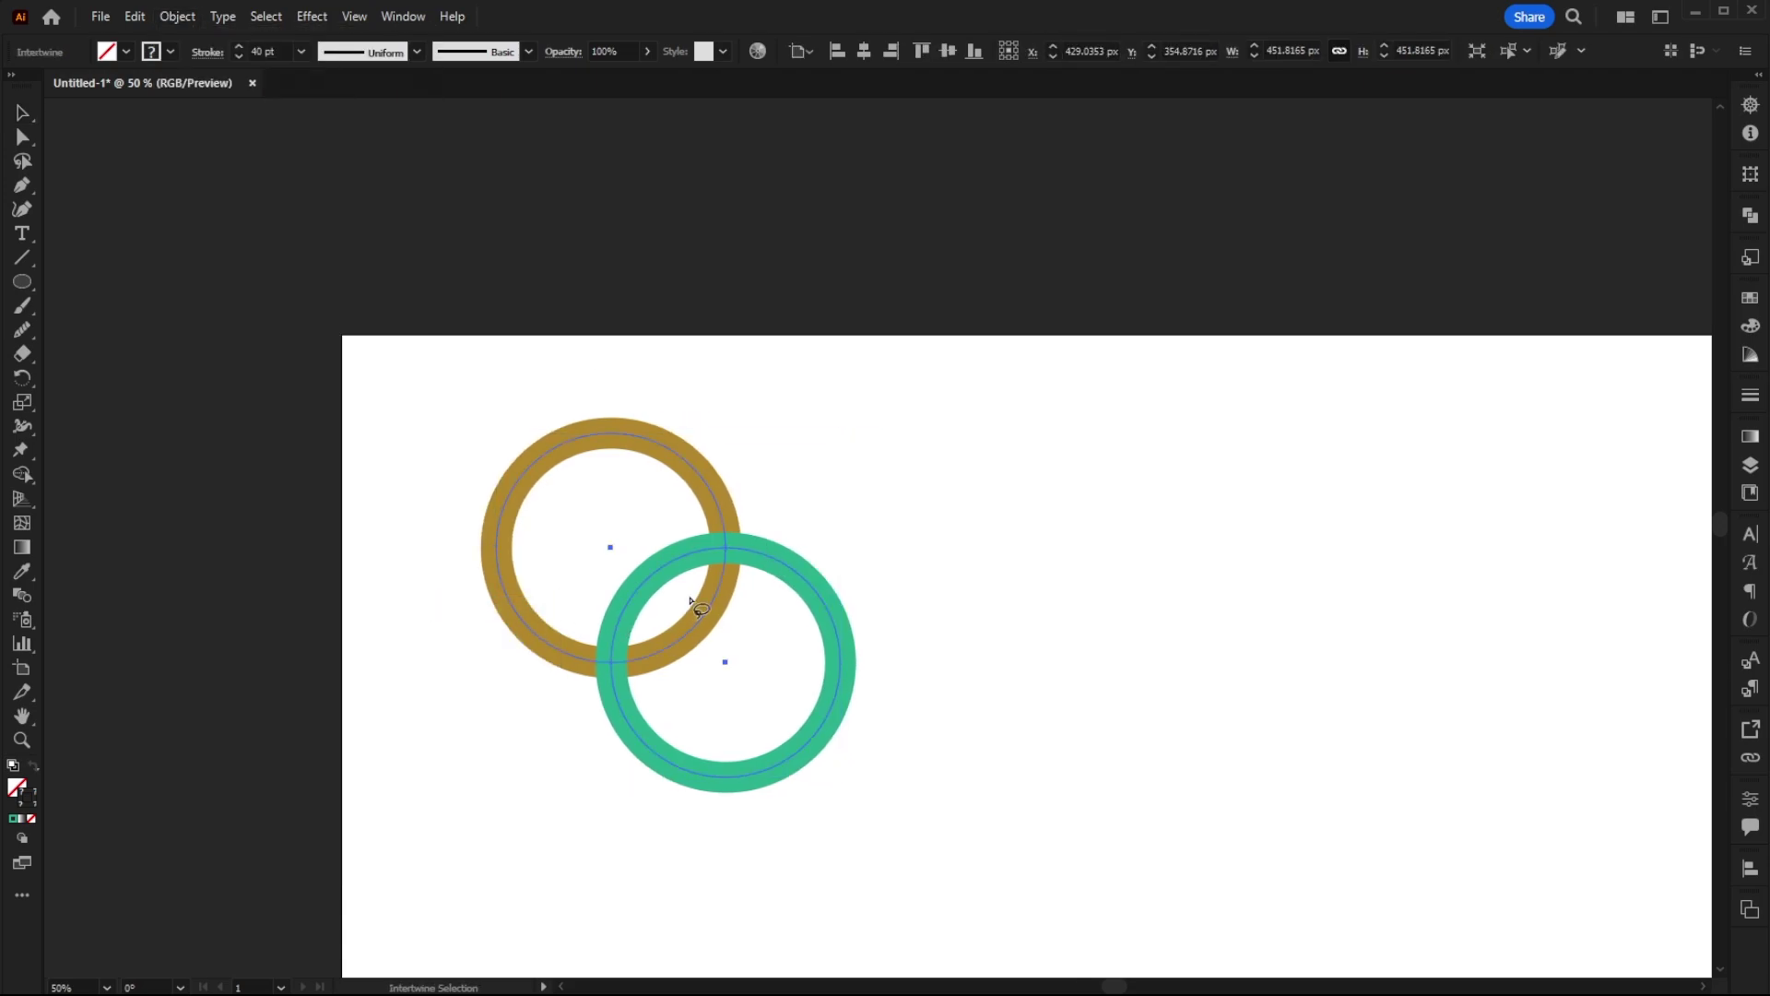
{"action": "scroll", "coordinate": [699, 599], "scroll_direction": "up", "scroll_amount": 3}
{"action": "mouse_move", "coordinate": [645, 419]}
{"action": "left_mouse_down"}
{"action": "mouse_move", "coordinate": [803, 388]}
{"action": "mouse_move", "coordinate": [849, 507]}
{"action": "mouse_move", "coordinate": [774, 601]}
{"action": "mouse_move", "coordinate": [692, 599]}
{"action": "mouse_move", "coordinate": [653, 533]}
{"action": "mouse_move", "coordinate": [645, 422]}
{"action": "left_mouse_up"}
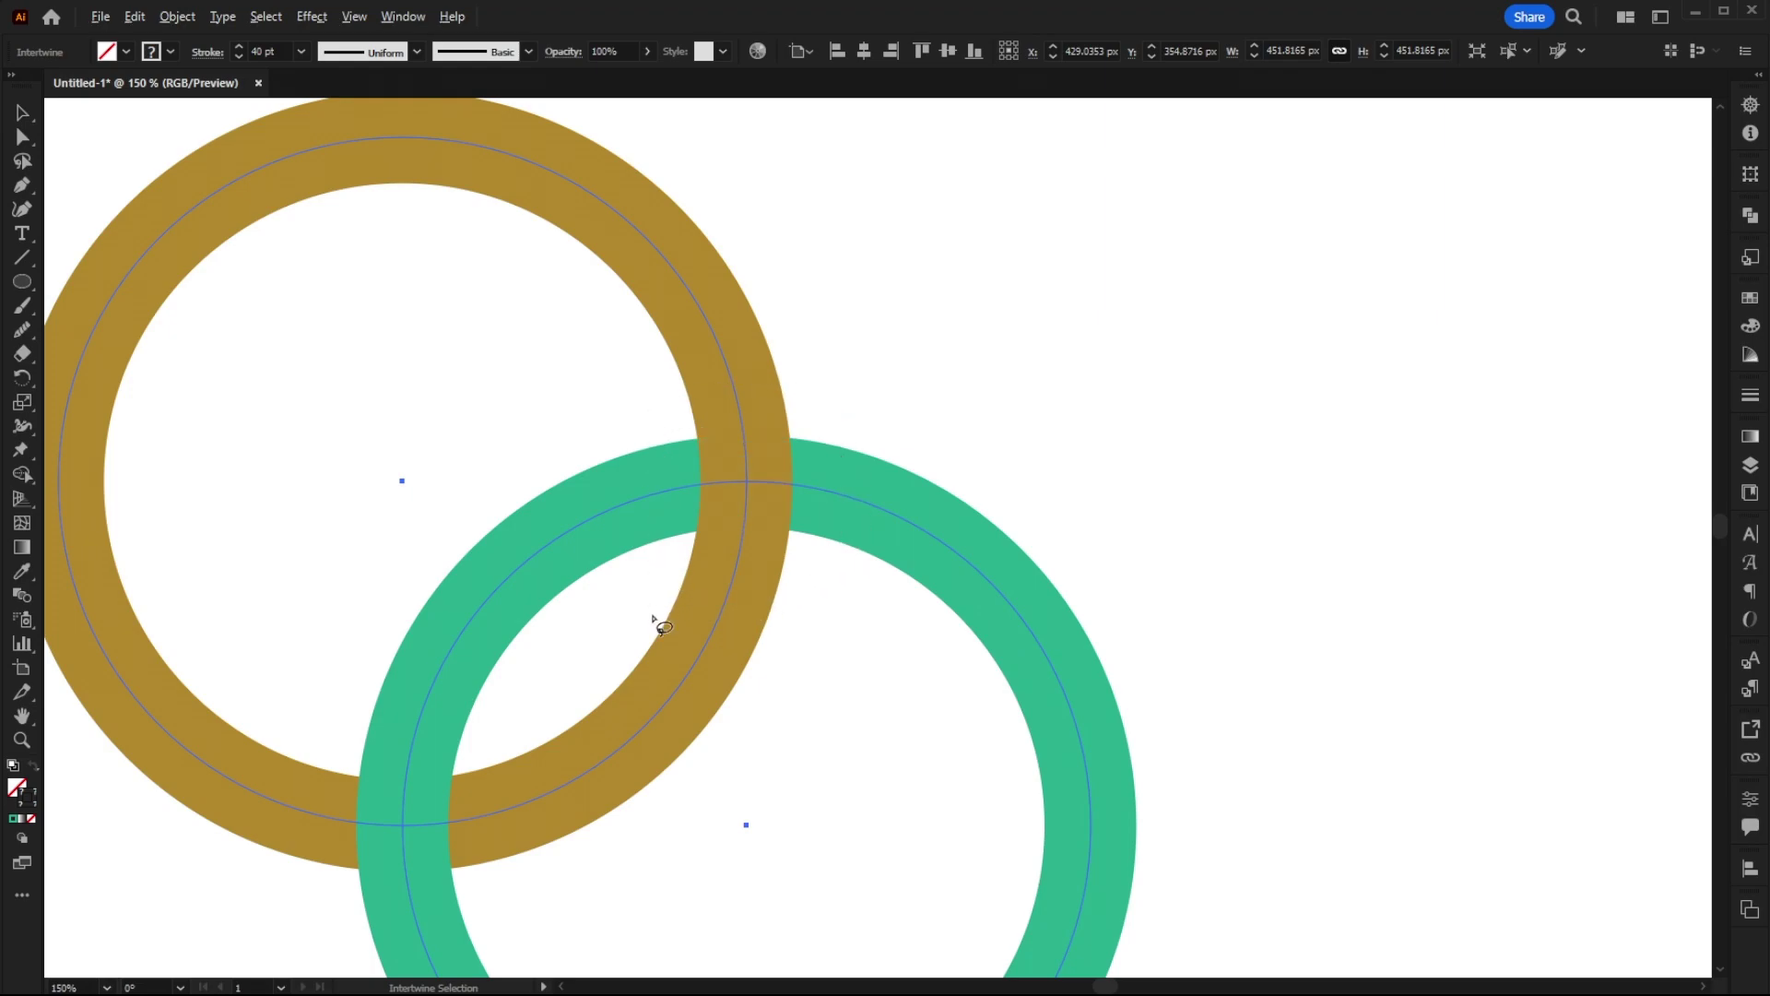
{"action": "scroll", "coordinate": [653, 620], "scroll_direction": "down", "scroll_amount": 4}
{"action": "left_click", "coordinate": [16, 118]}
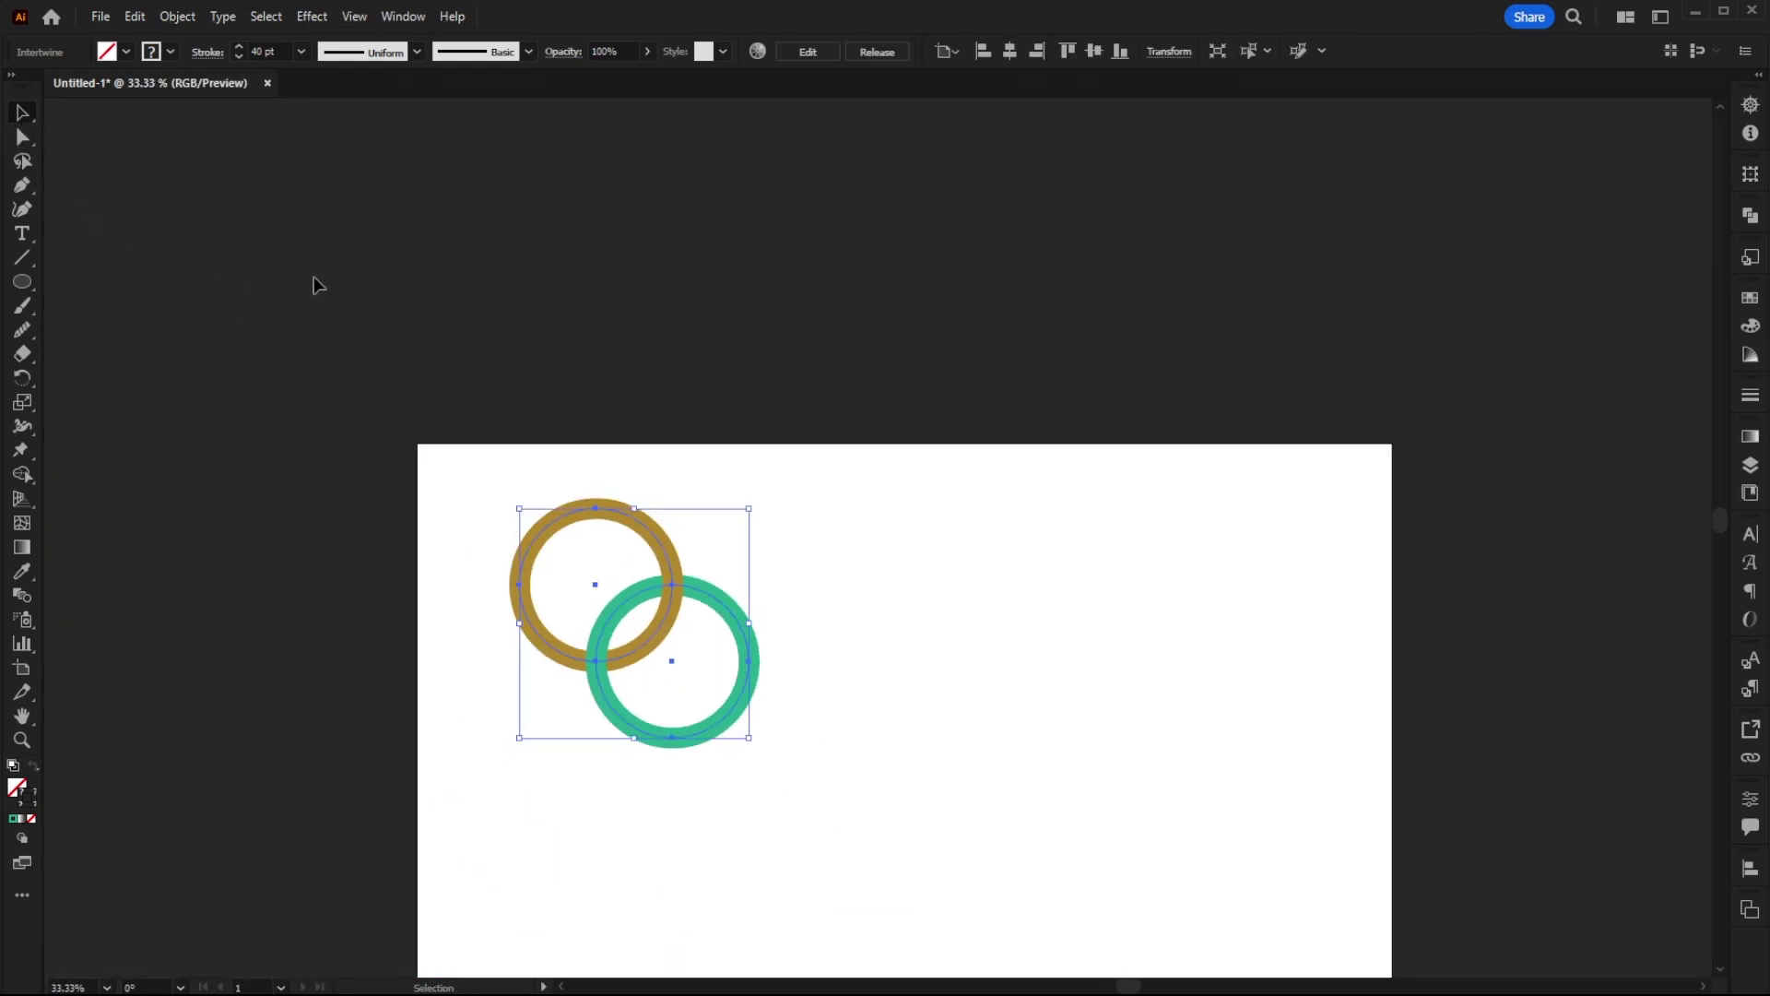
{"action": "left_click", "coordinate": [318, 285]}
Step: Release the intertwine from both rings via Object > Intertwine > Release
{"action": "scroll", "coordinate": [818, 664], "scroll_direction": "left", "scroll_amount": 1}
{"action": "scroll", "coordinate": [817, 664], "scroll_direction": "down", "scroll_amount": 2}
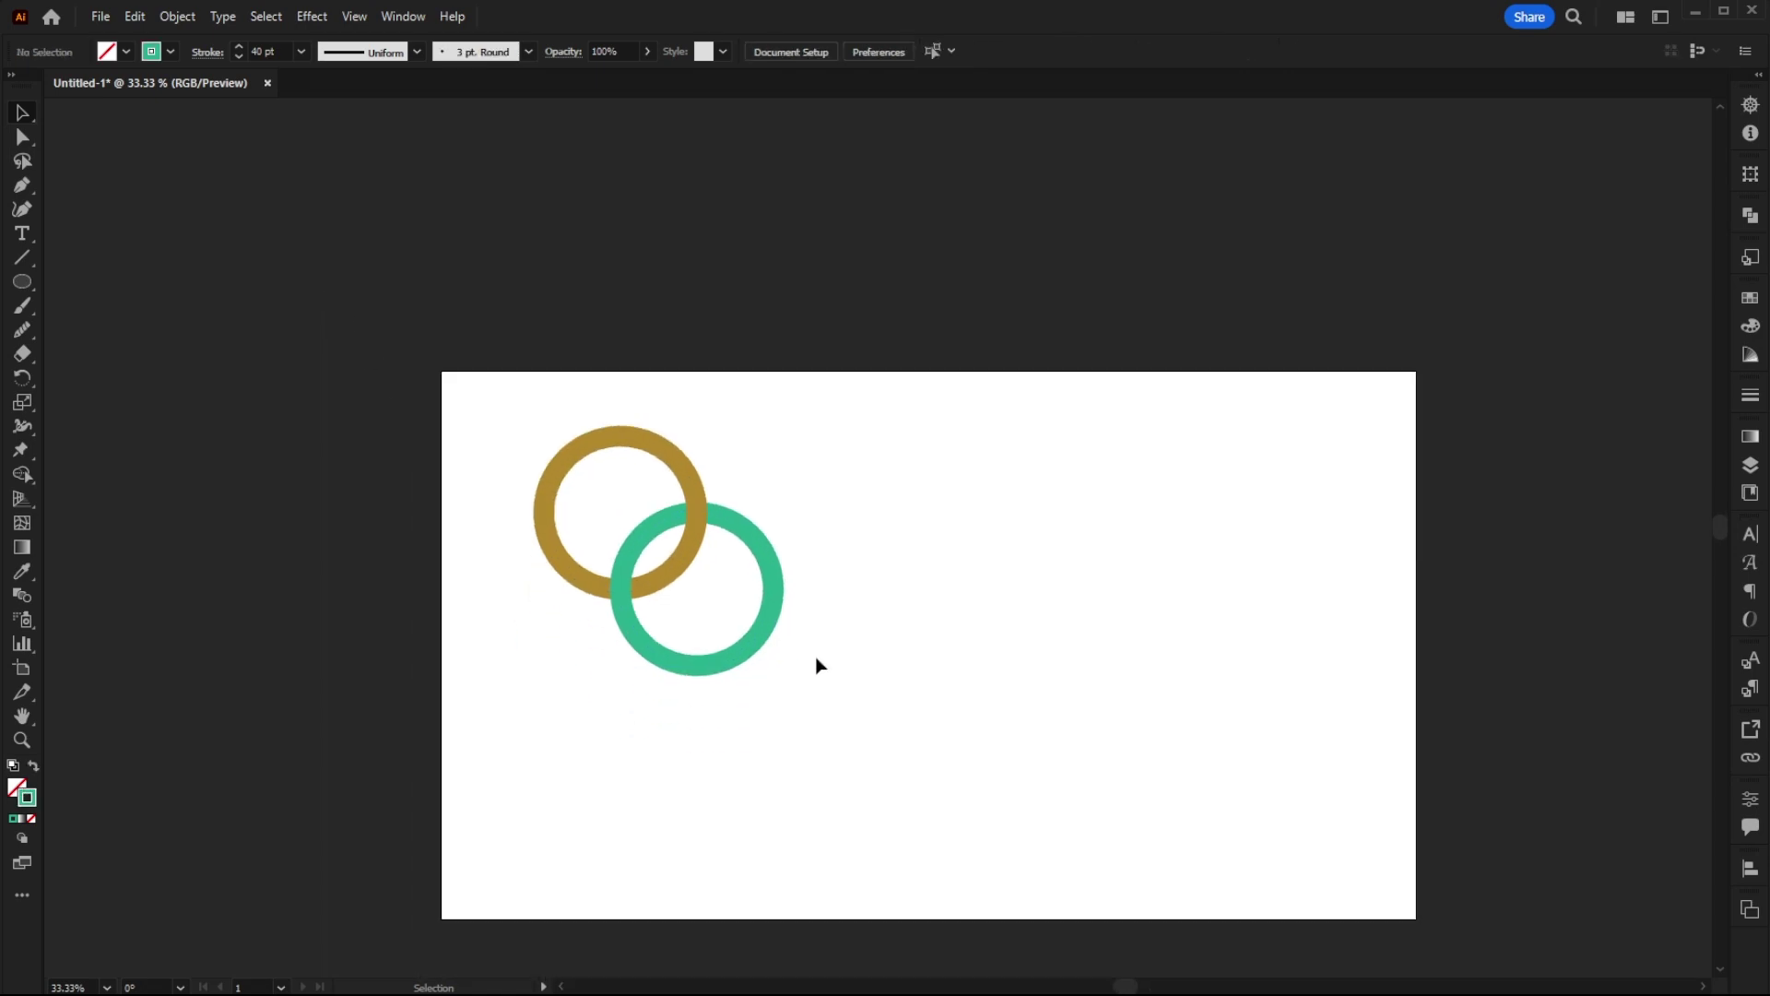
{"action": "scroll", "coordinate": [878, 622], "scroll_direction": "up", "scroll_amount": 1}
{"action": "scroll", "coordinate": [878, 623], "scroll_direction": "left", "scroll_amount": 1}
{"action": "scroll", "coordinate": [878, 622], "scroll_direction": "down", "scroll_amount": 1}
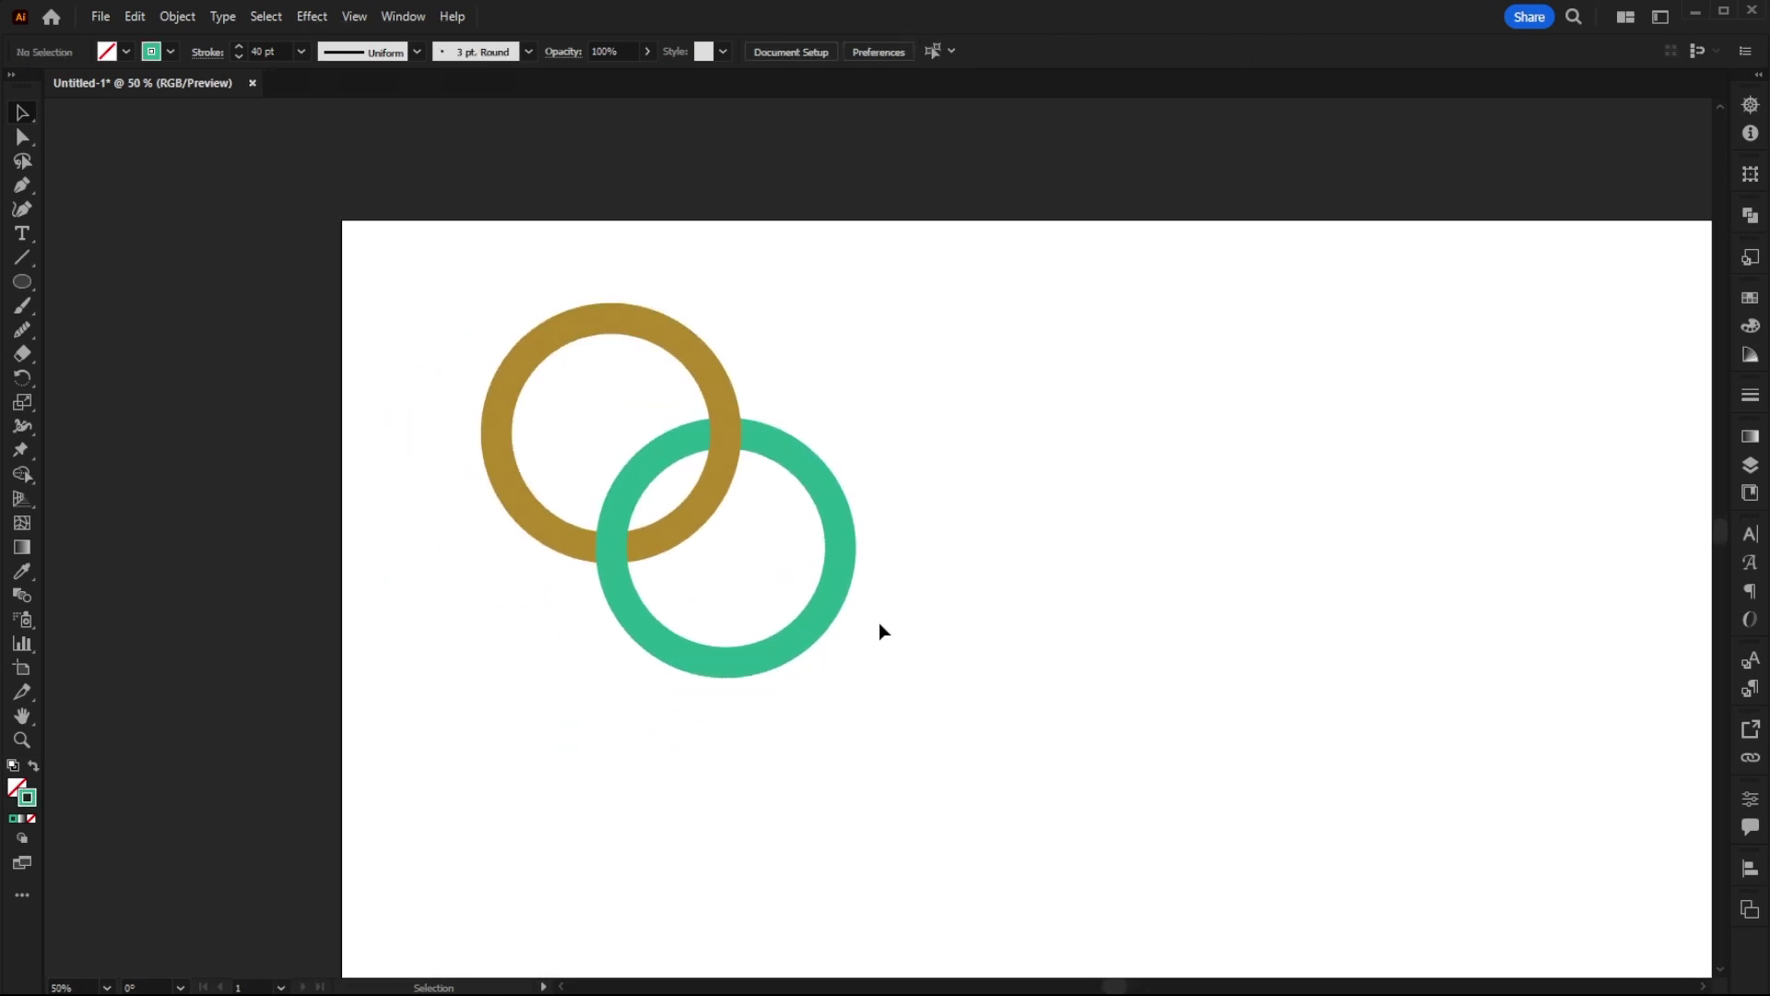
{"action": "scroll", "coordinate": [878, 623], "scroll_direction": "down", "scroll_amount": 2}
{"action": "scroll", "coordinate": [877, 623], "scroll_direction": "up", "scroll_amount": 1}
{"action": "scroll", "coordinate": [888, 634], "scroll_direction": "up", "scroll_amount": 1}
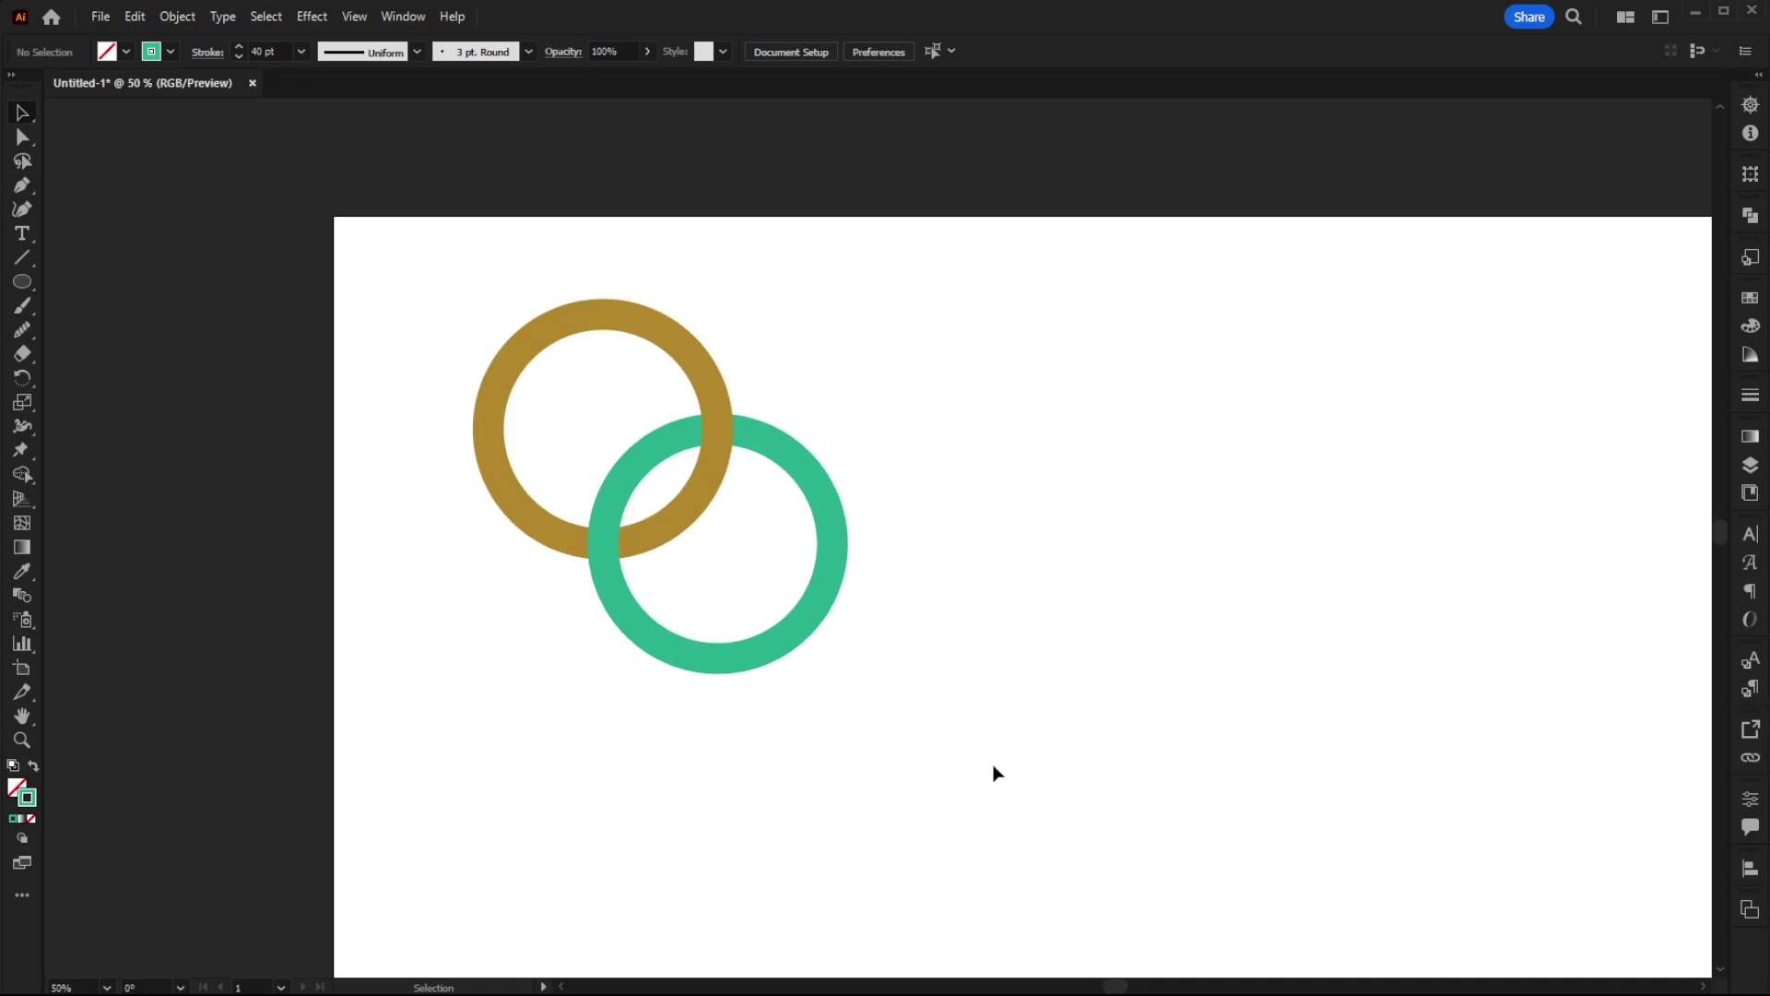
{"action": "left_click_drag", "start_coordinate": [999, 773], "coordinate": [379, 249]}
{"action": "left_click", "coordinate": [184, 22]}
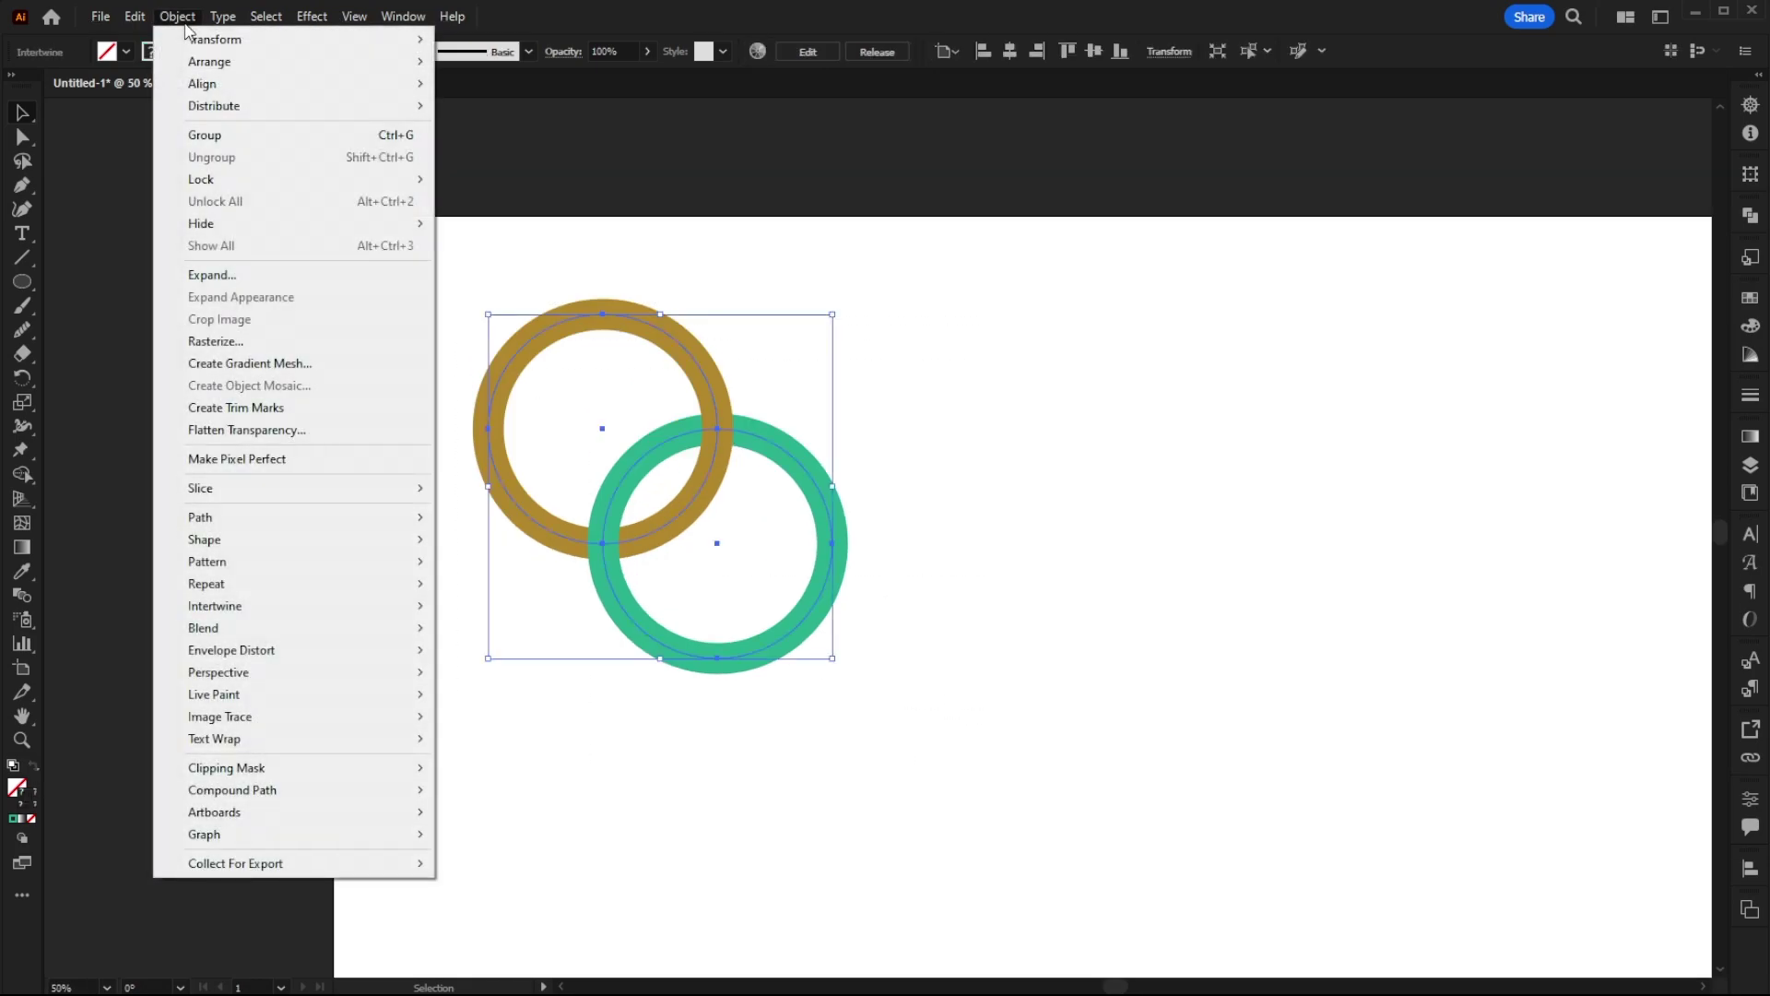
{"action": "mouse_move", "coordinate": [320, 620]}
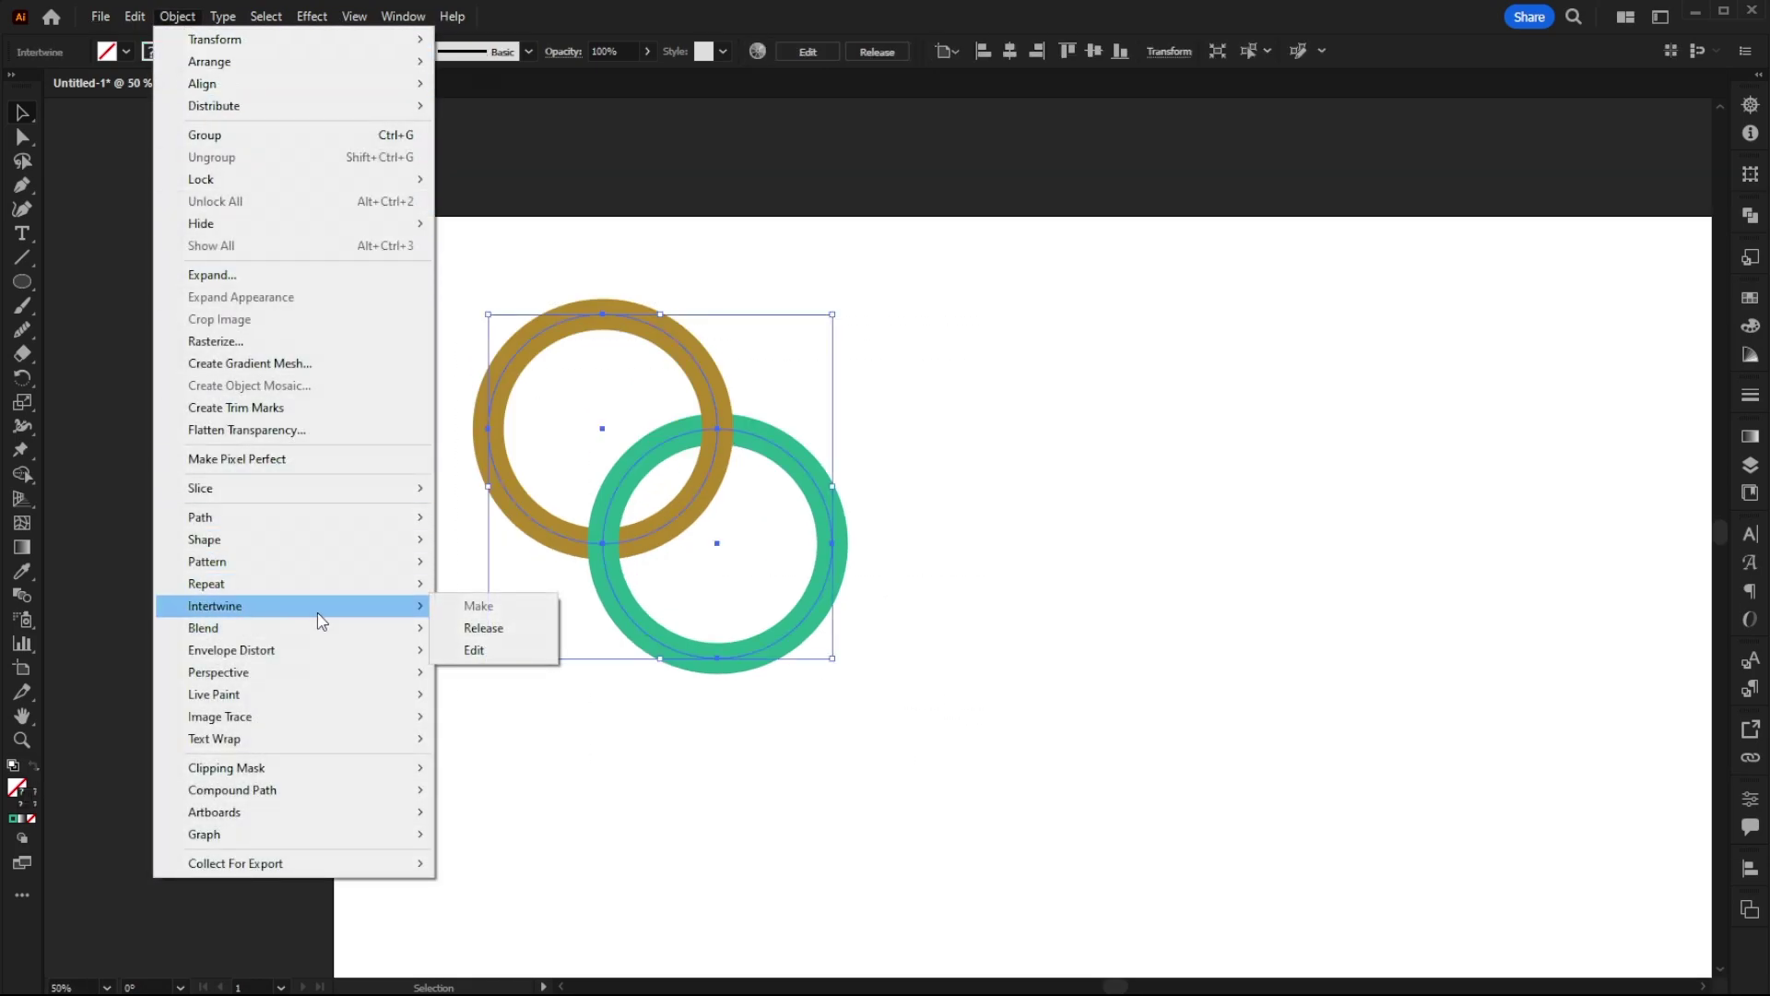
{"action": "left_click", "coordinate": [483, 633]}
{"action": "left_click", "coordinate": [980, 658]}
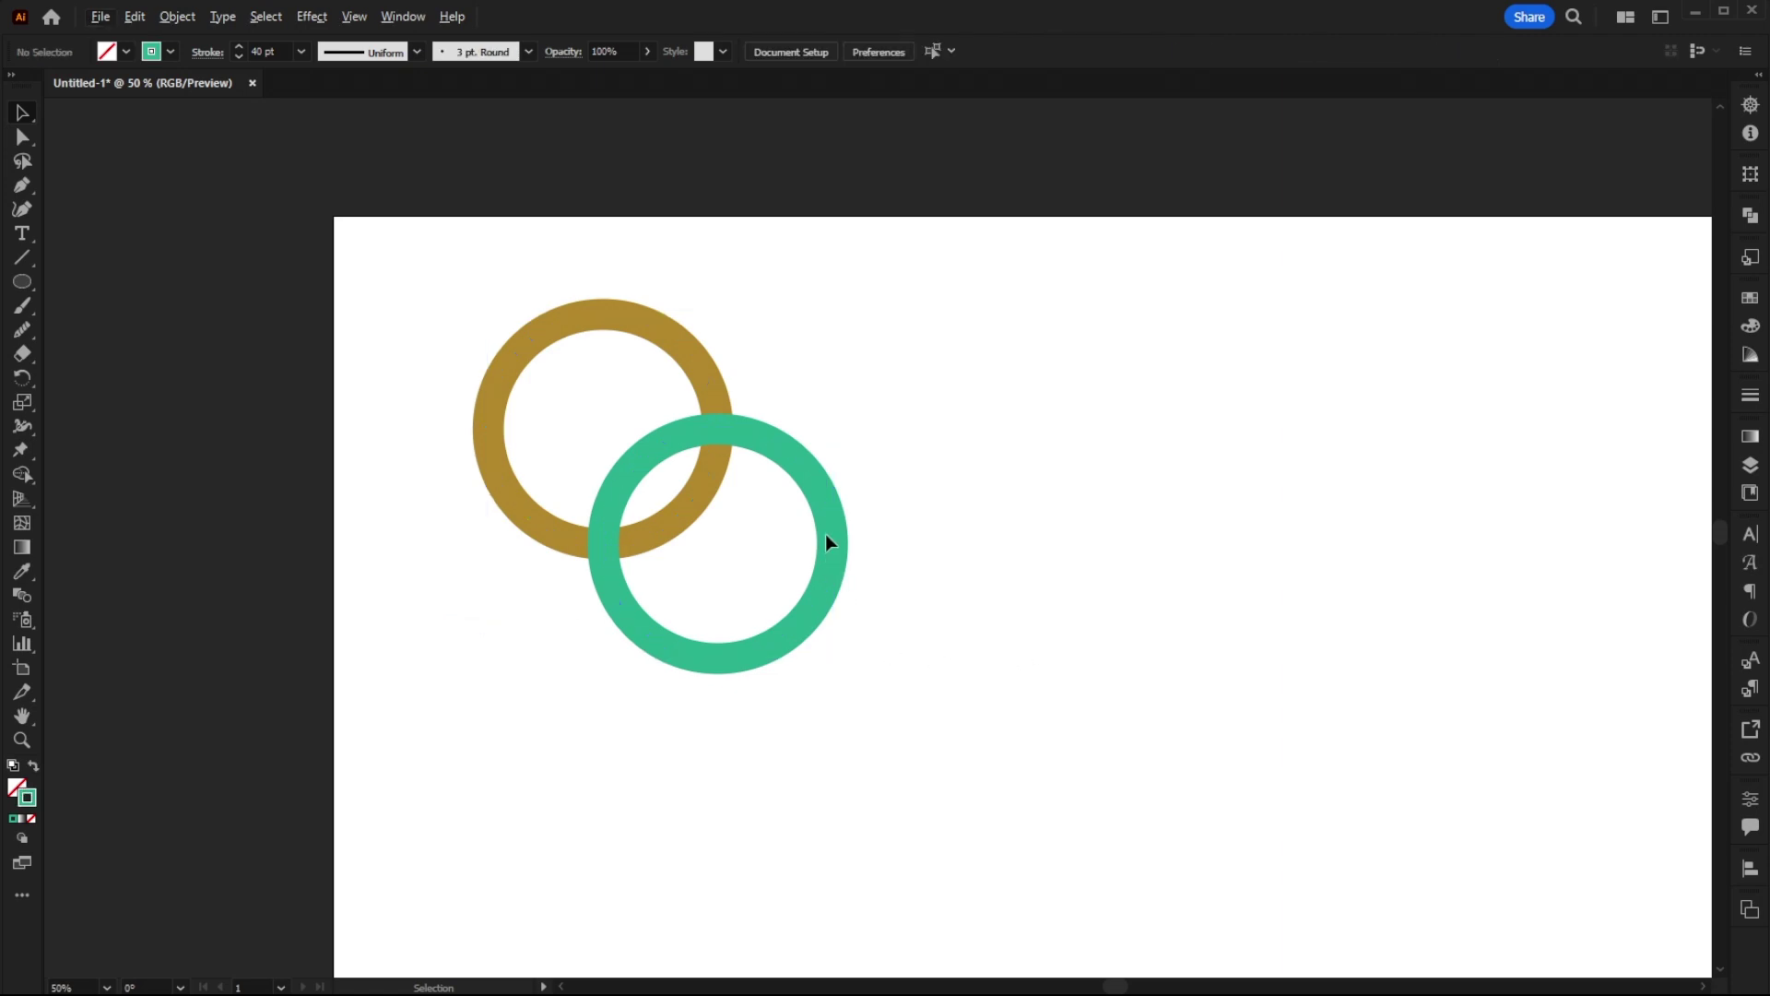
Step: Try moving the green ring, undo it, and select the gold ring
{"action": "left_click_drag", "start_coordinate": [828, 533], "coordinate": [899, 565]}
{"action": "key", "text": "ctrl+z"}
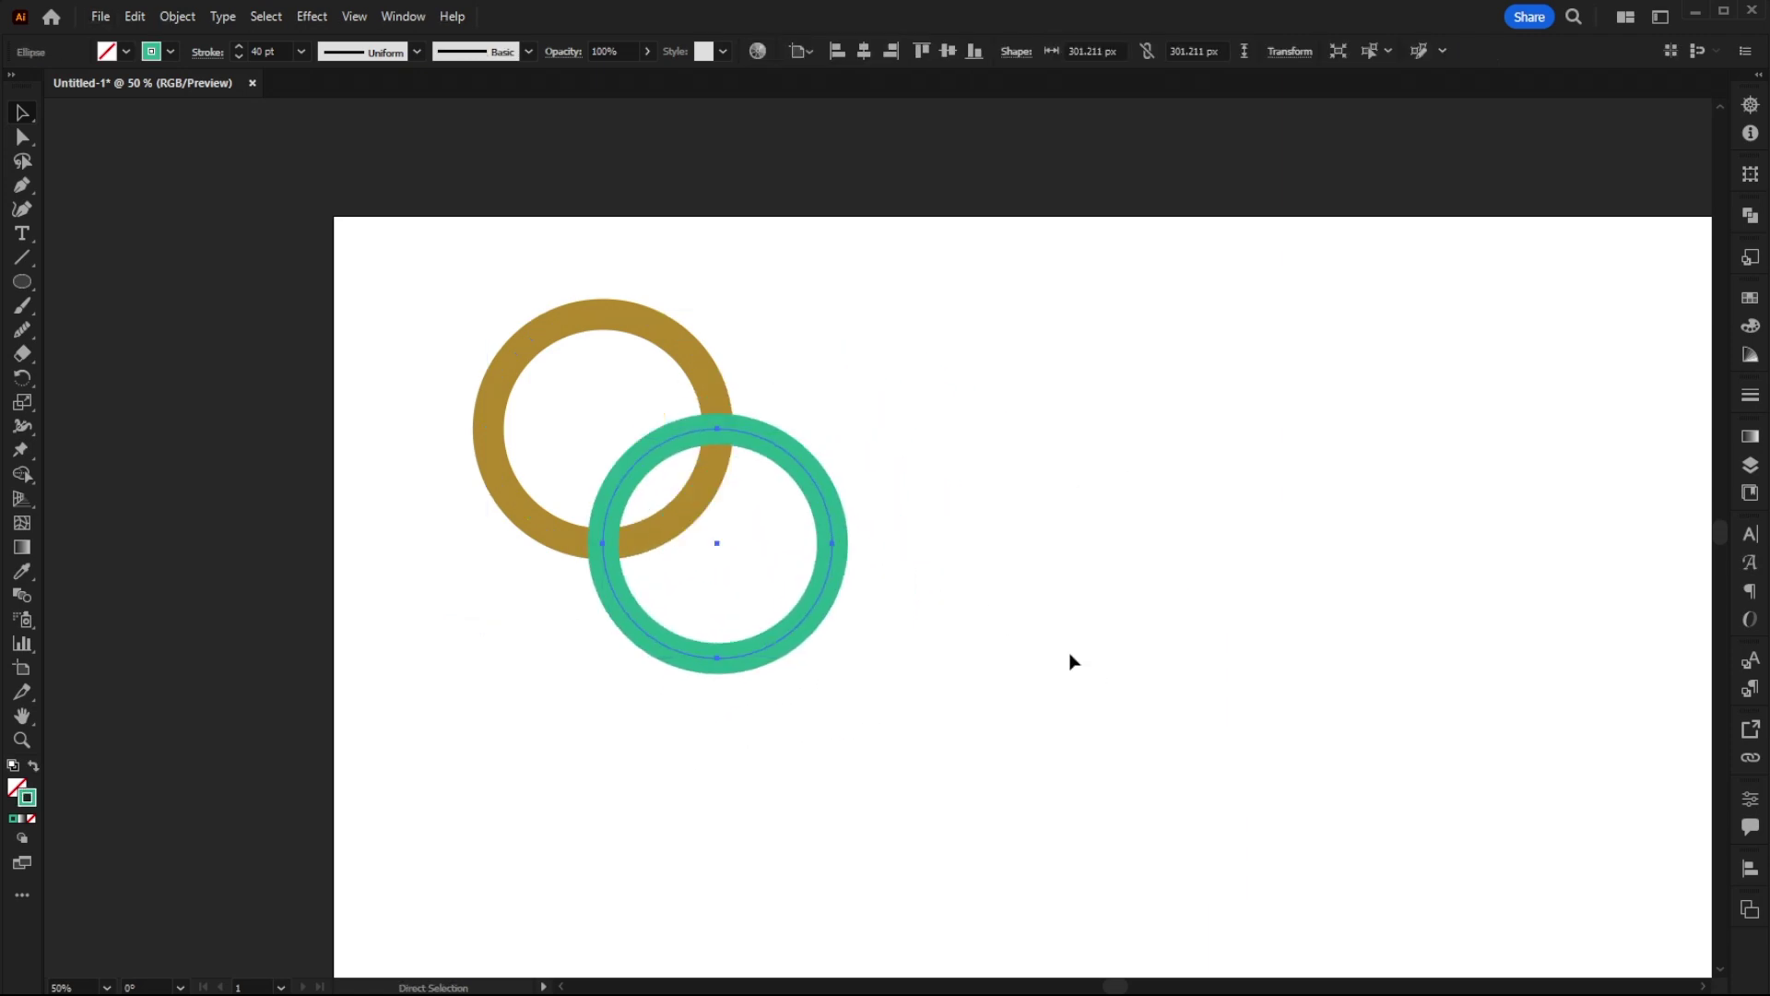
{"action": "left_click", "coordinate": [1048, 766]}
{"action": "left_click_drag", "start_coordinate": [1047, 766], "coordinate": [523, 332]}
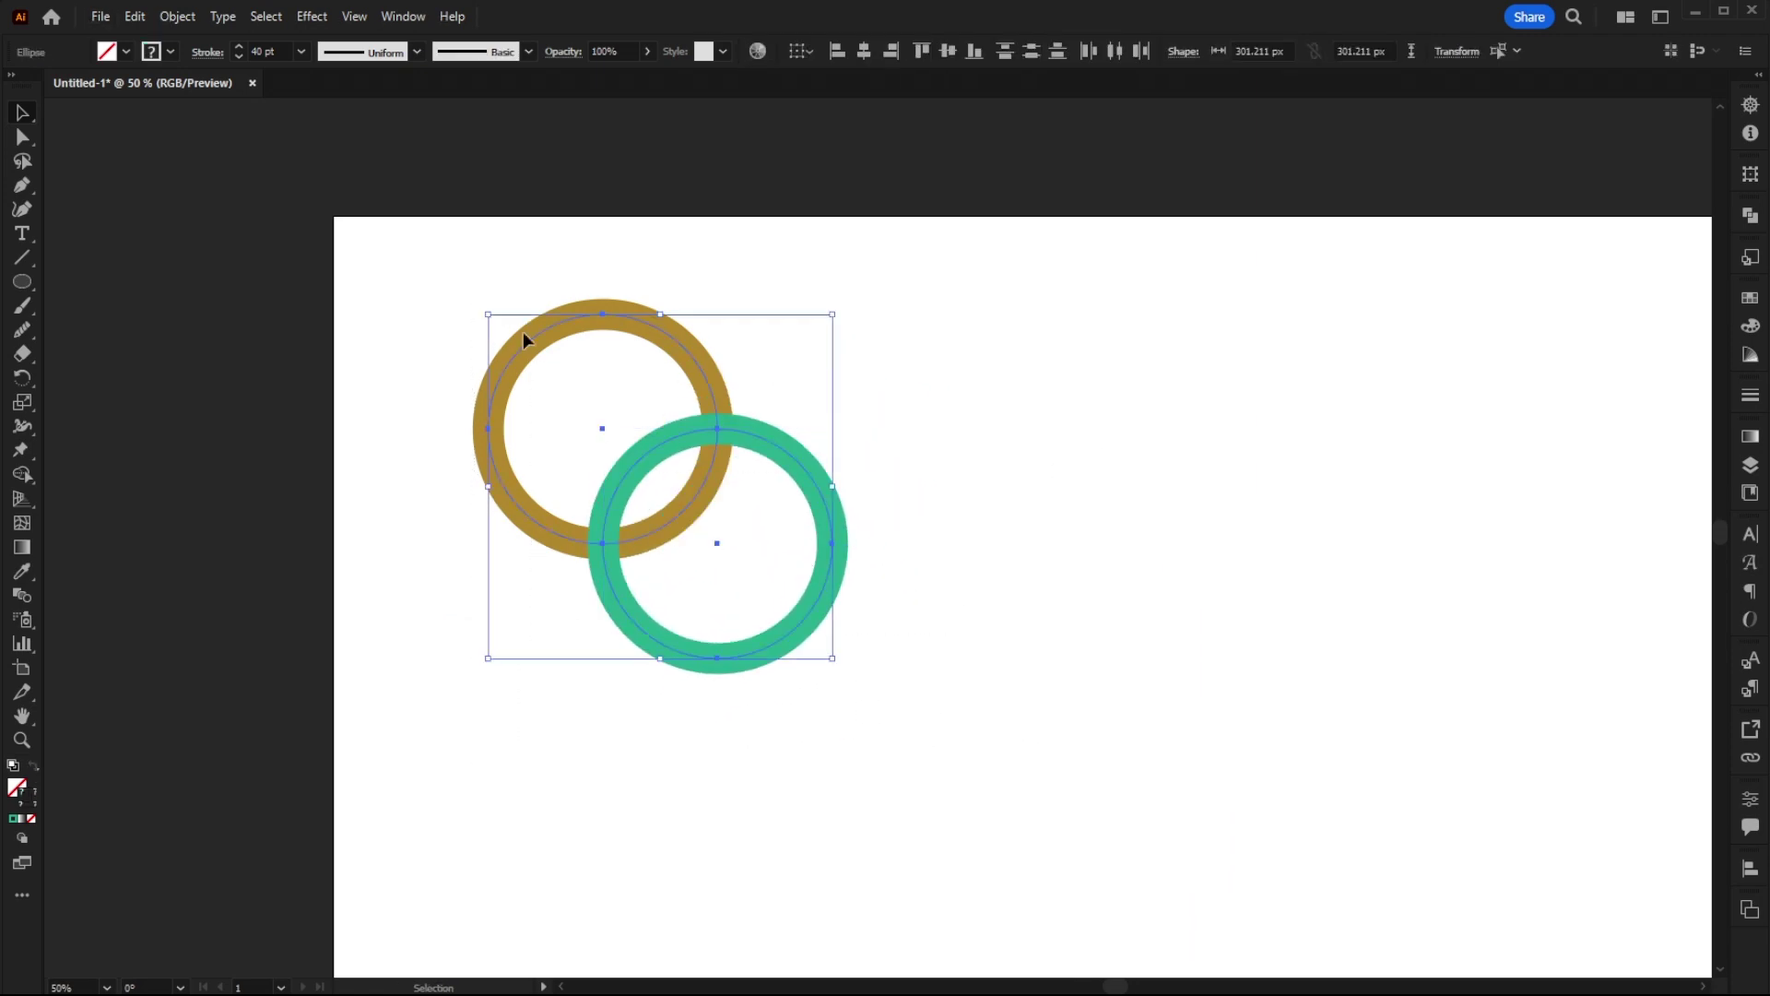
{"action": "left_click", "coordinate": [1021, 502]}
{"action": "left_click", "coordinate": [809, 468]}
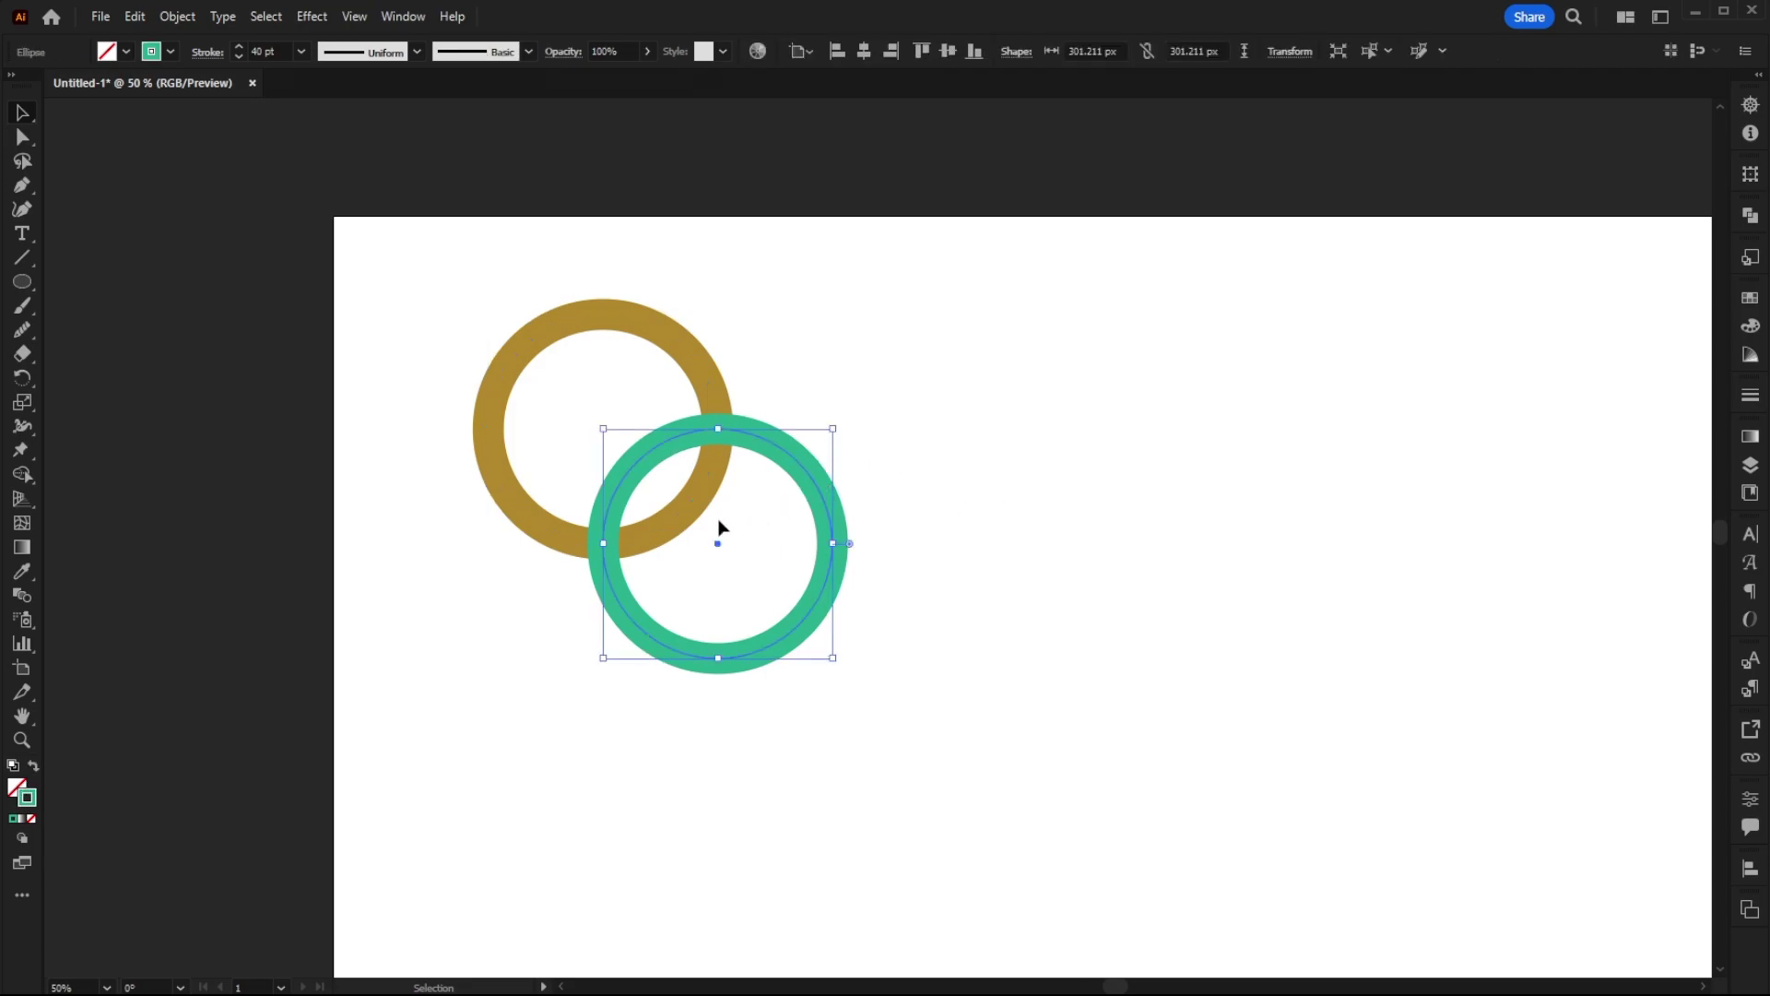
{"action": "left_click", "coordinate": [705, 371]}
Step: Add a second stroke to the gold ring in the Appearance panel
{"action": "left_click", "coordinate": [355, 18]}
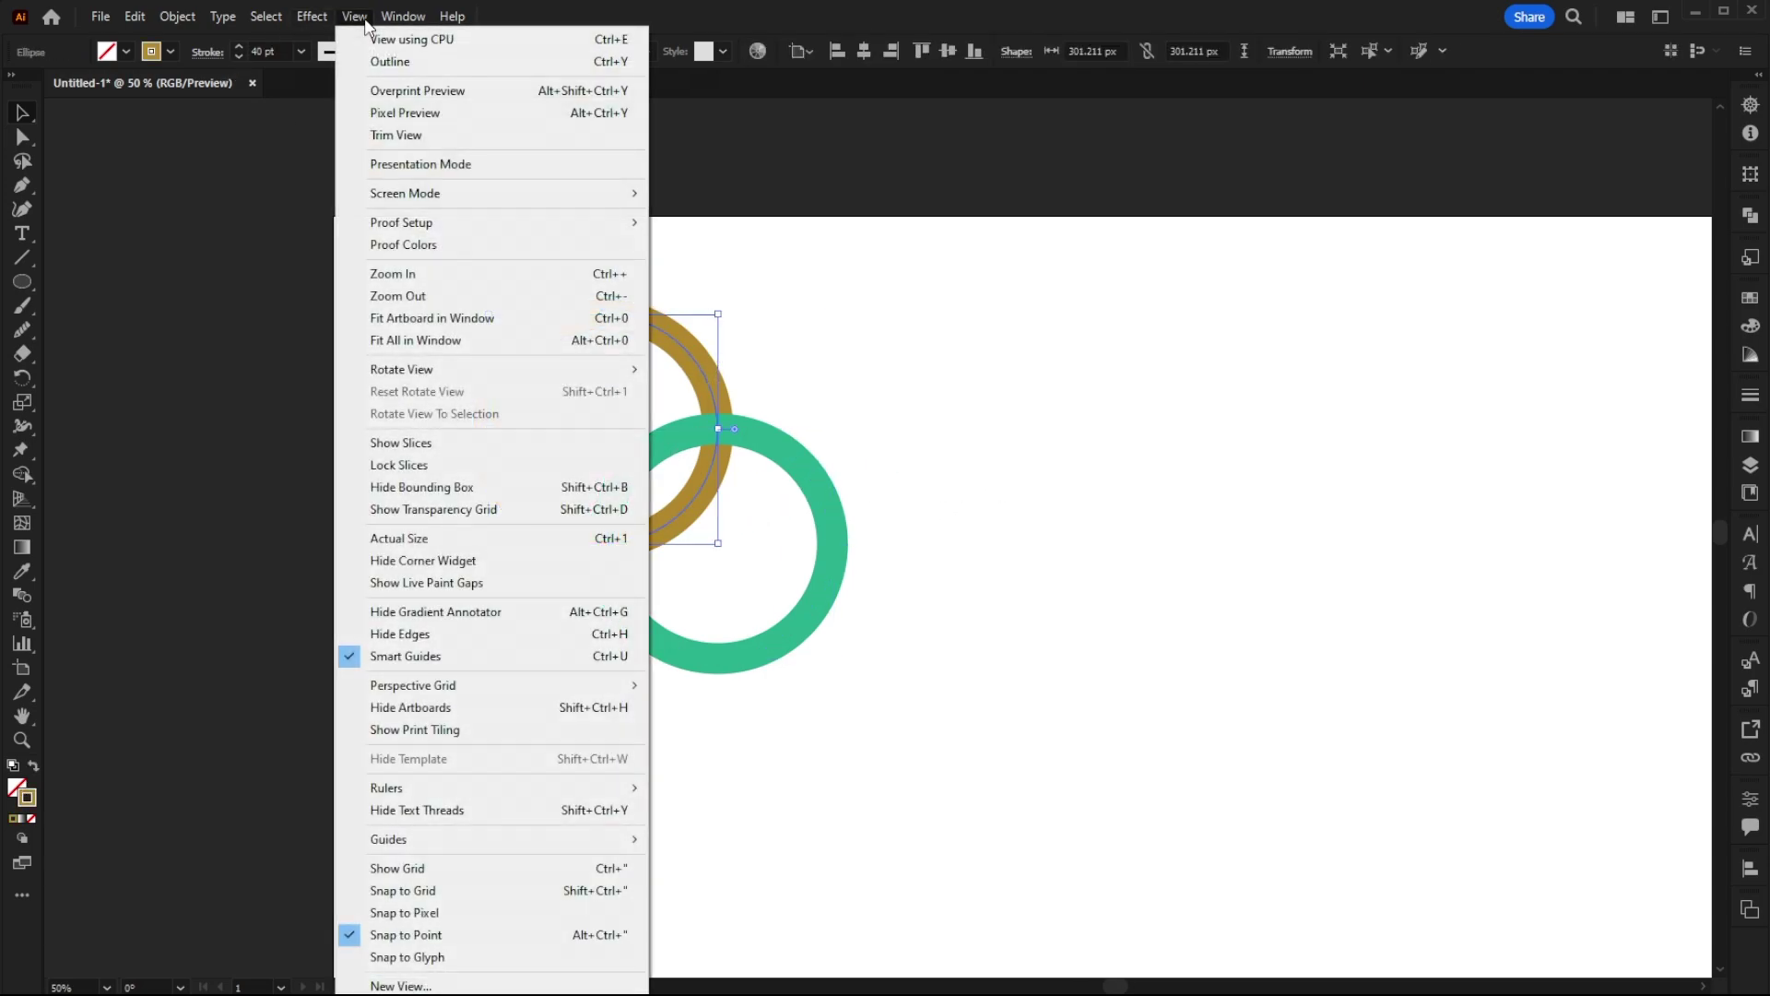
{"action": "mouse_move", "coordinate": [403, 17]}
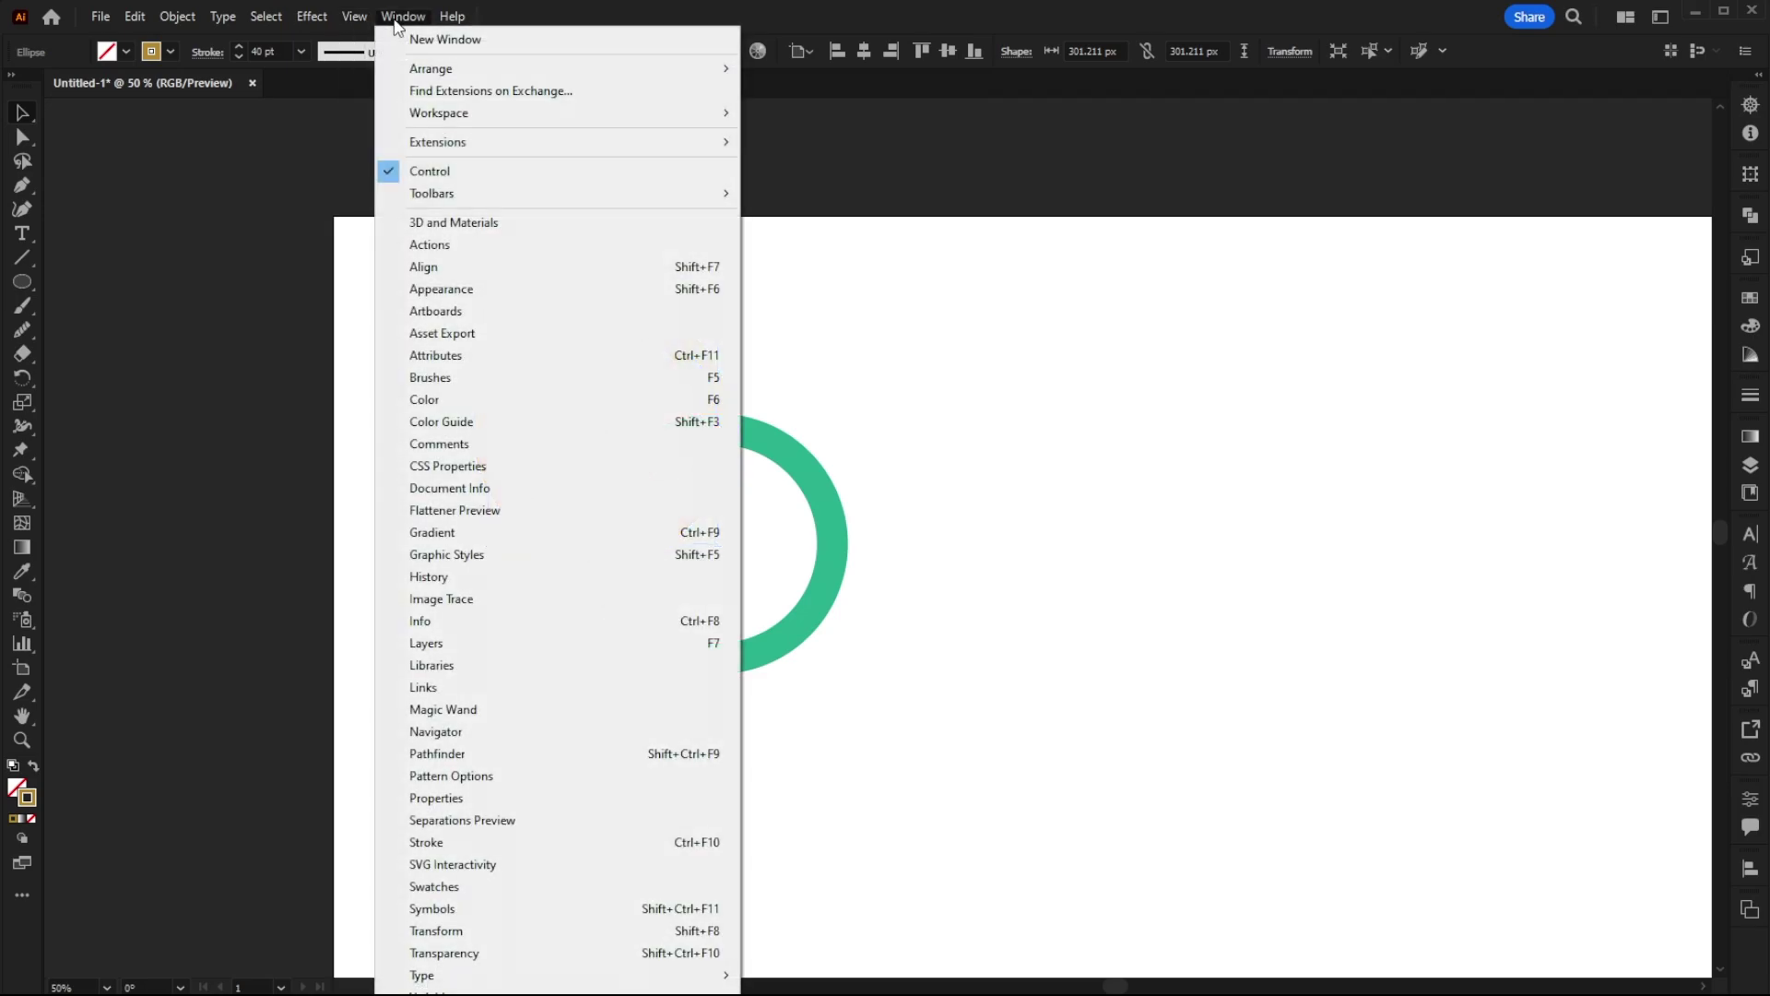
{"action": "left_click", "coordinate": [476, 291]}
{"action": "left_click_drag", "start_coordinate": [665, 265], "coordinate": [1014, 295]}
{"action": "left_click", "coordinate": [1031, 379]}
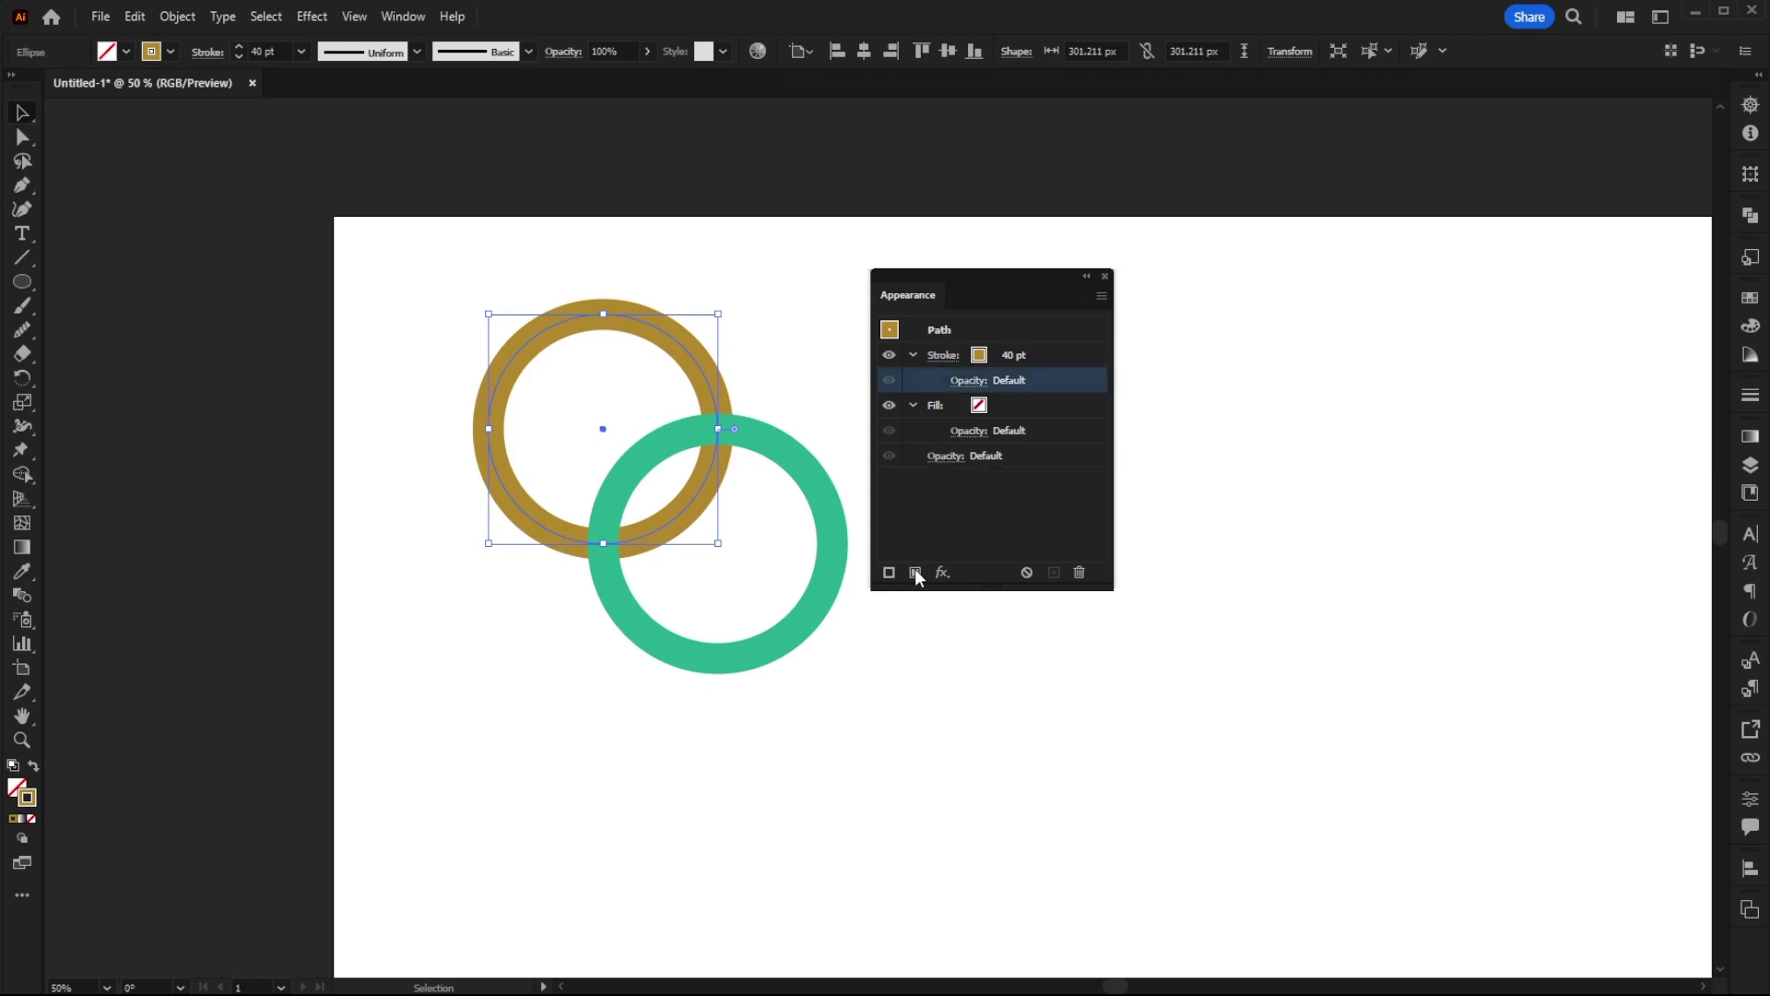
{"action": "left_click", "coordinate": [889, 572]}
Step: Make the gold ring's second stroke white at 60 pt
{"action": "left_click", "coordinate": [996, 402]}
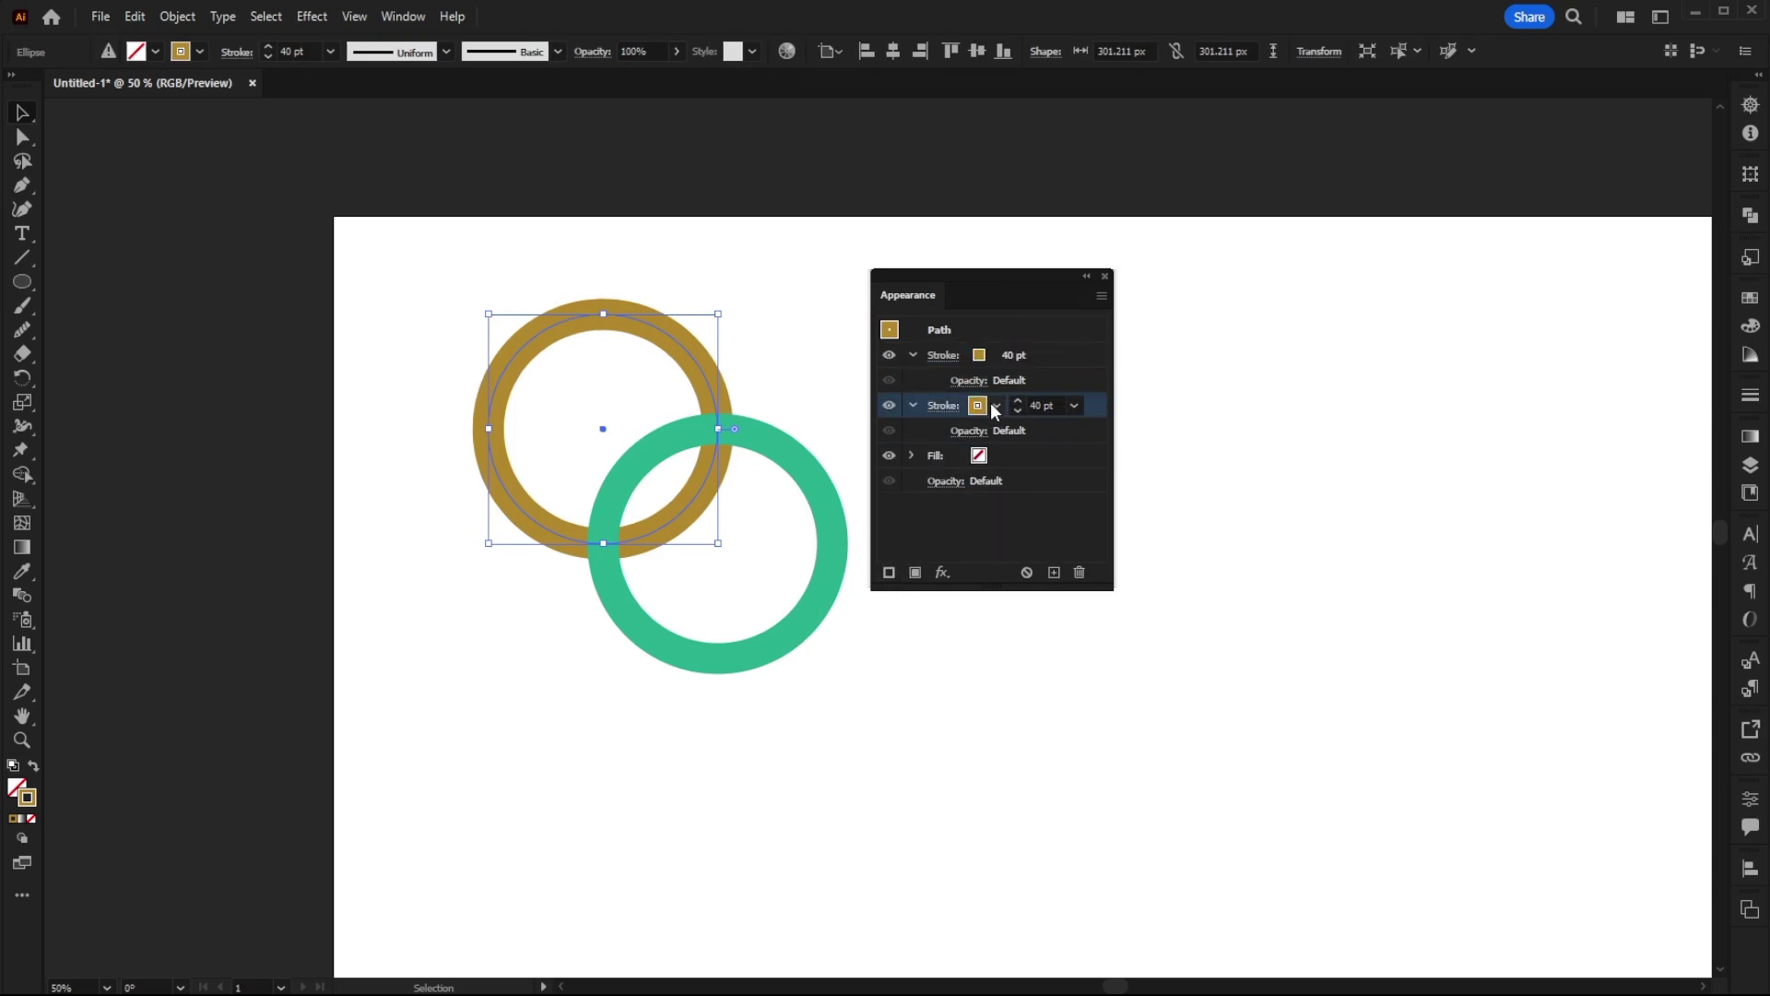
{"action": "left_click", "coordinate": [994, 406]}
{"action": "left_click", "coordinate": [820, 441]}
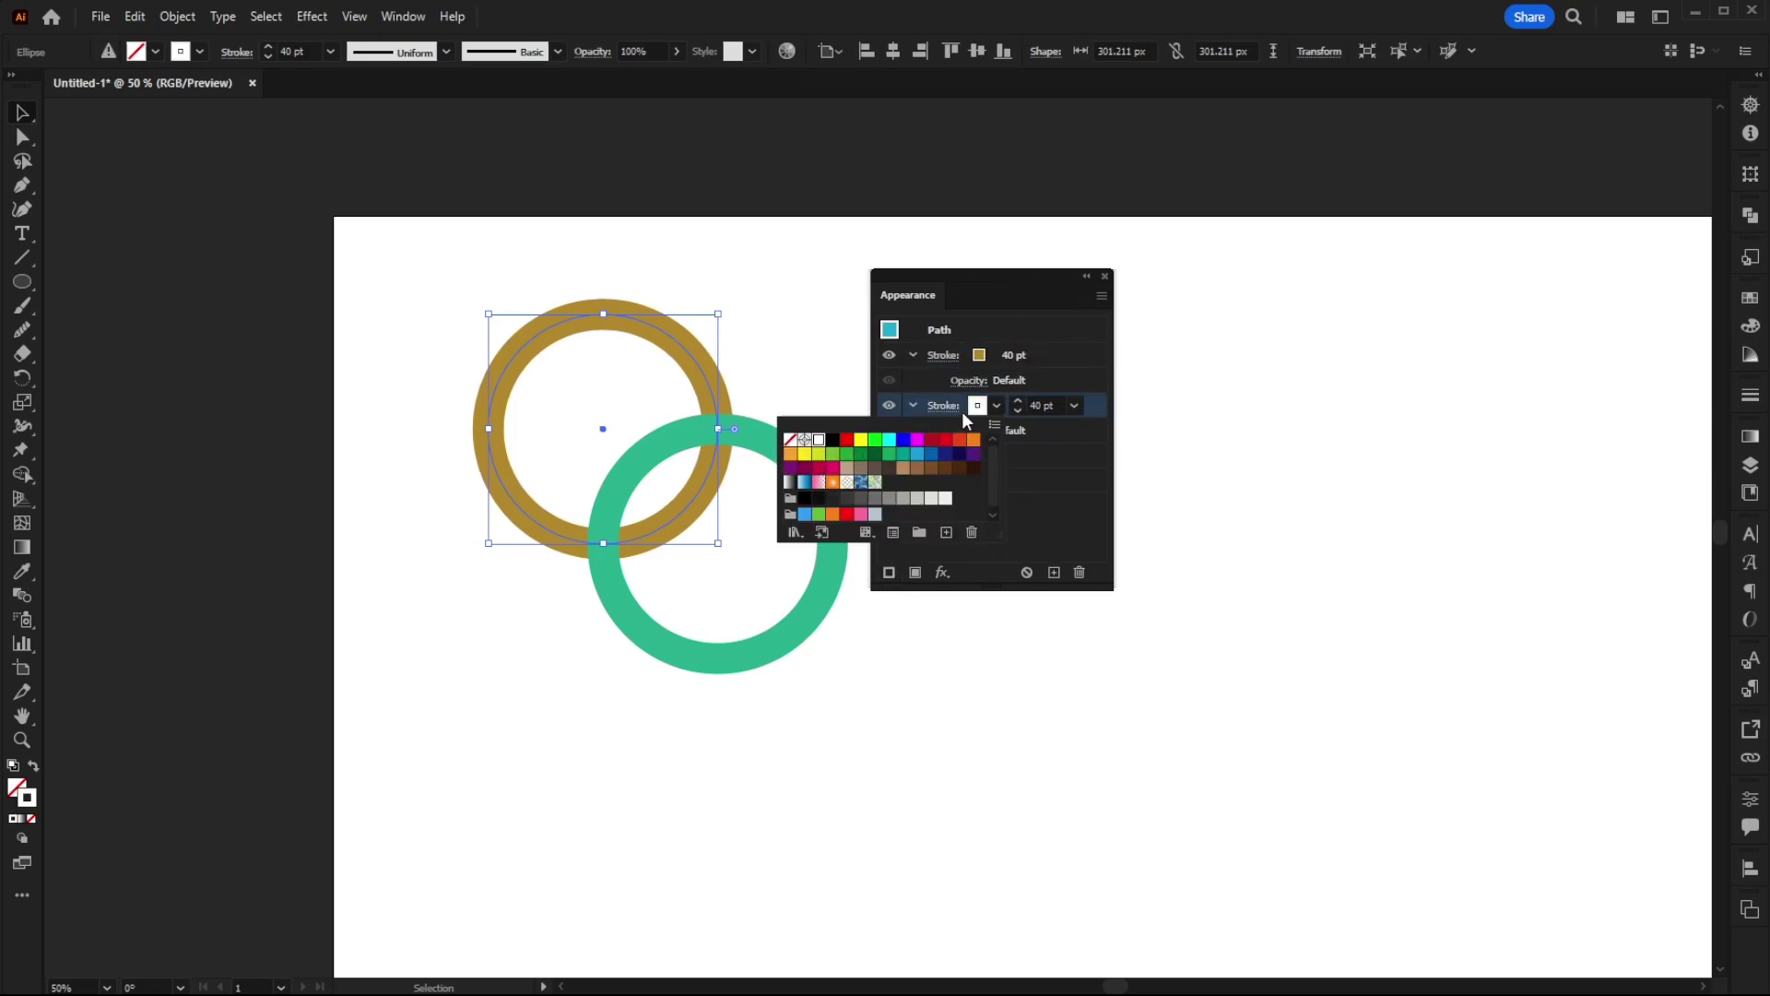
{"action": "left_click", "coordinate": [1030, 408]}
{"action": "left_click", "coordinate": [1039, 406]}
{"action": "key", "text": "BackSpace"}
{"action": "key", "text": "BackSpace"}
{"action": "type", "text": "60"}
{"action": "key", "text": "Return"}
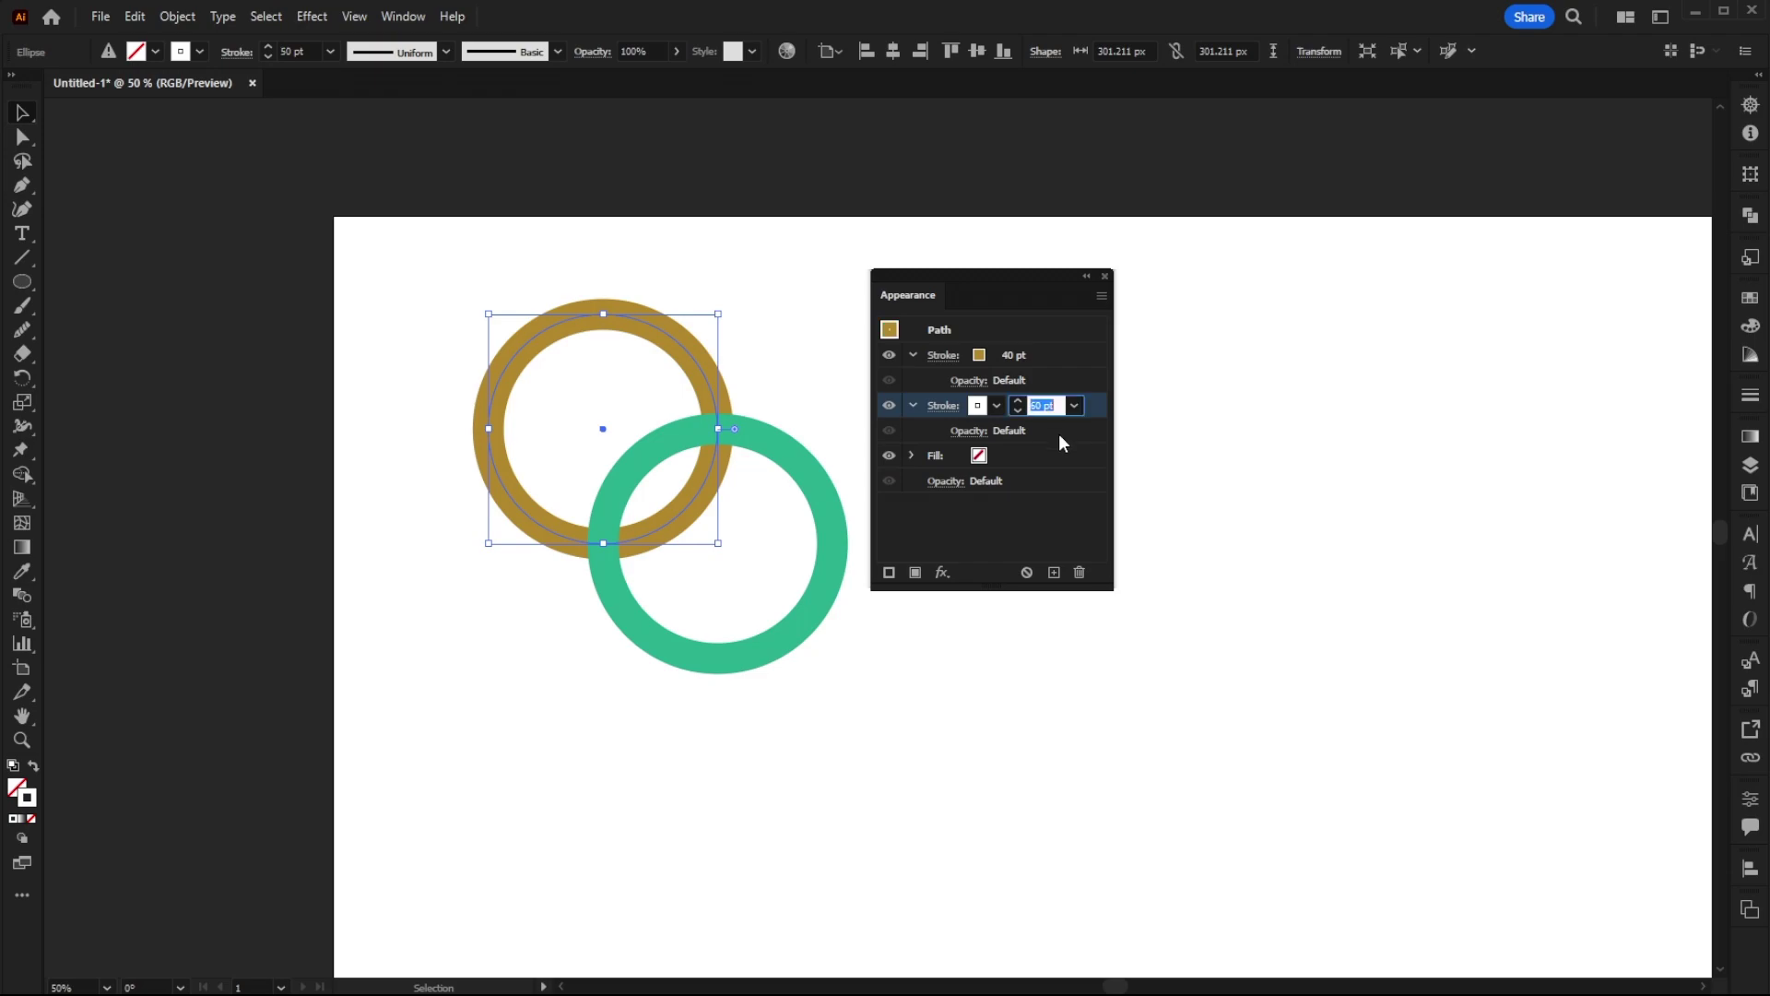
{"action": "left_click", "coordinate": [1109, 276]}
{"action": "left_click_drag", "start_coordinate": [944, 767], "coordinate": [510, 325]}
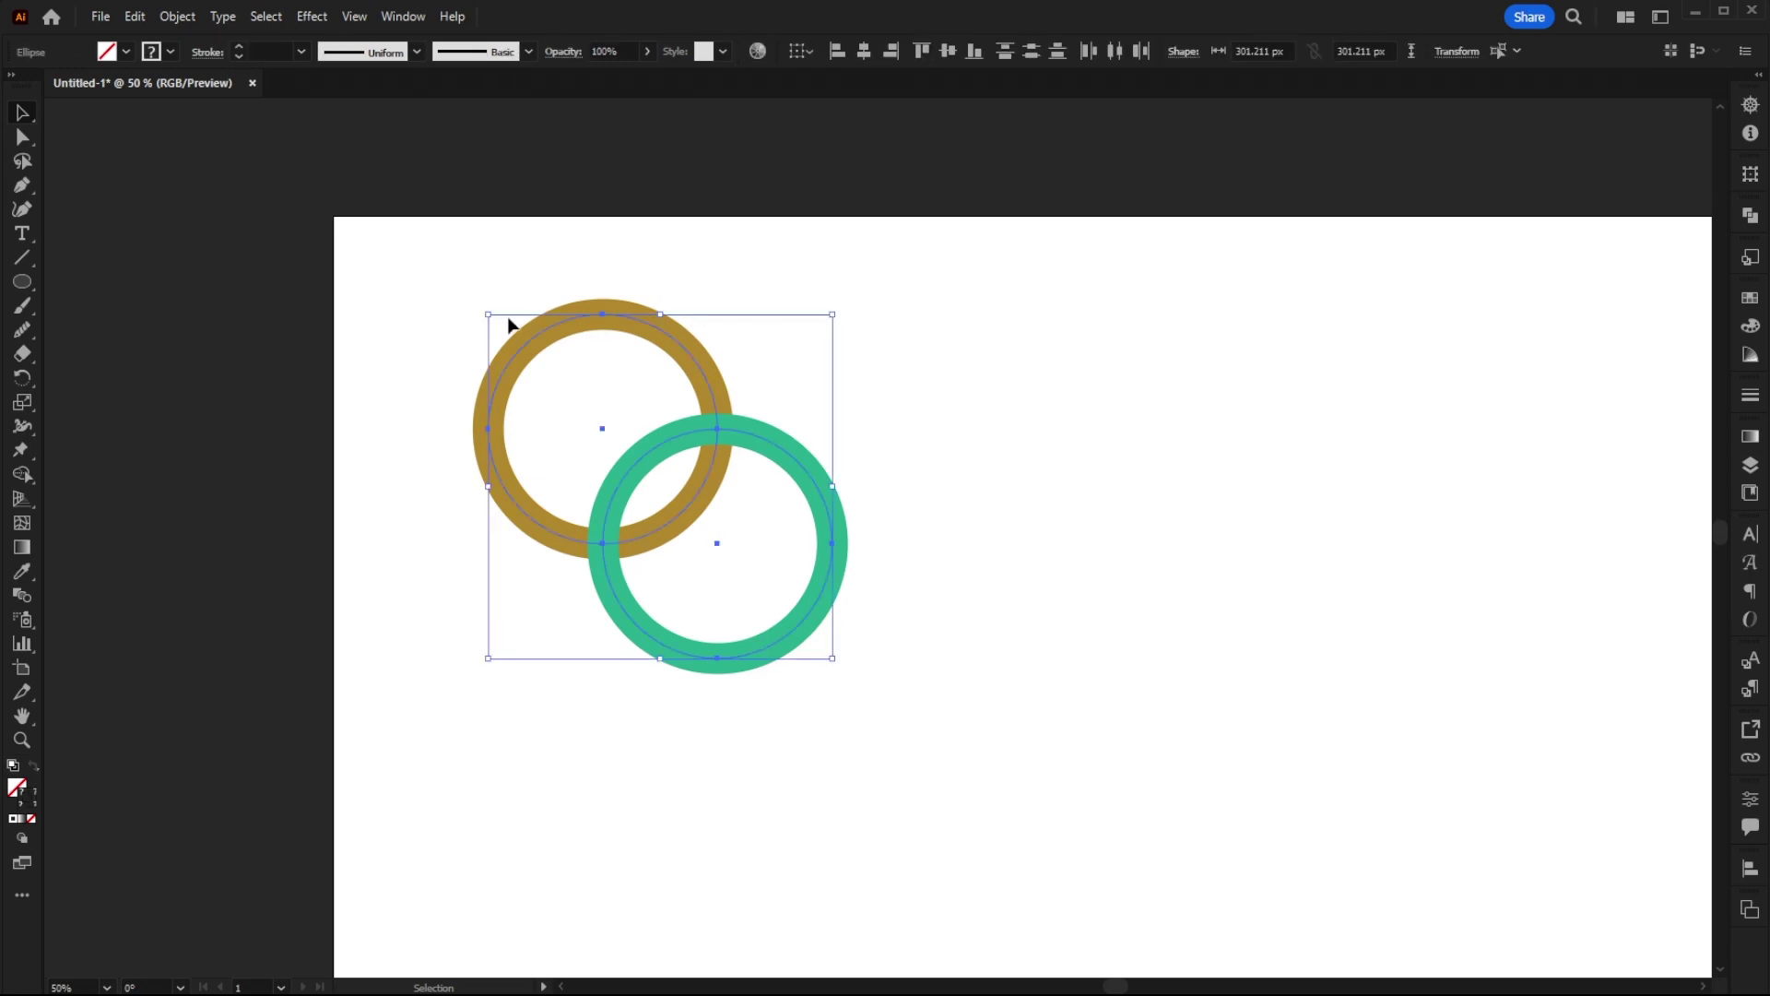
Step: Intertwine the rings, bringing green over gold at the lower-left crossing
{"action": "left_click", "coordinate": [177, 16]}
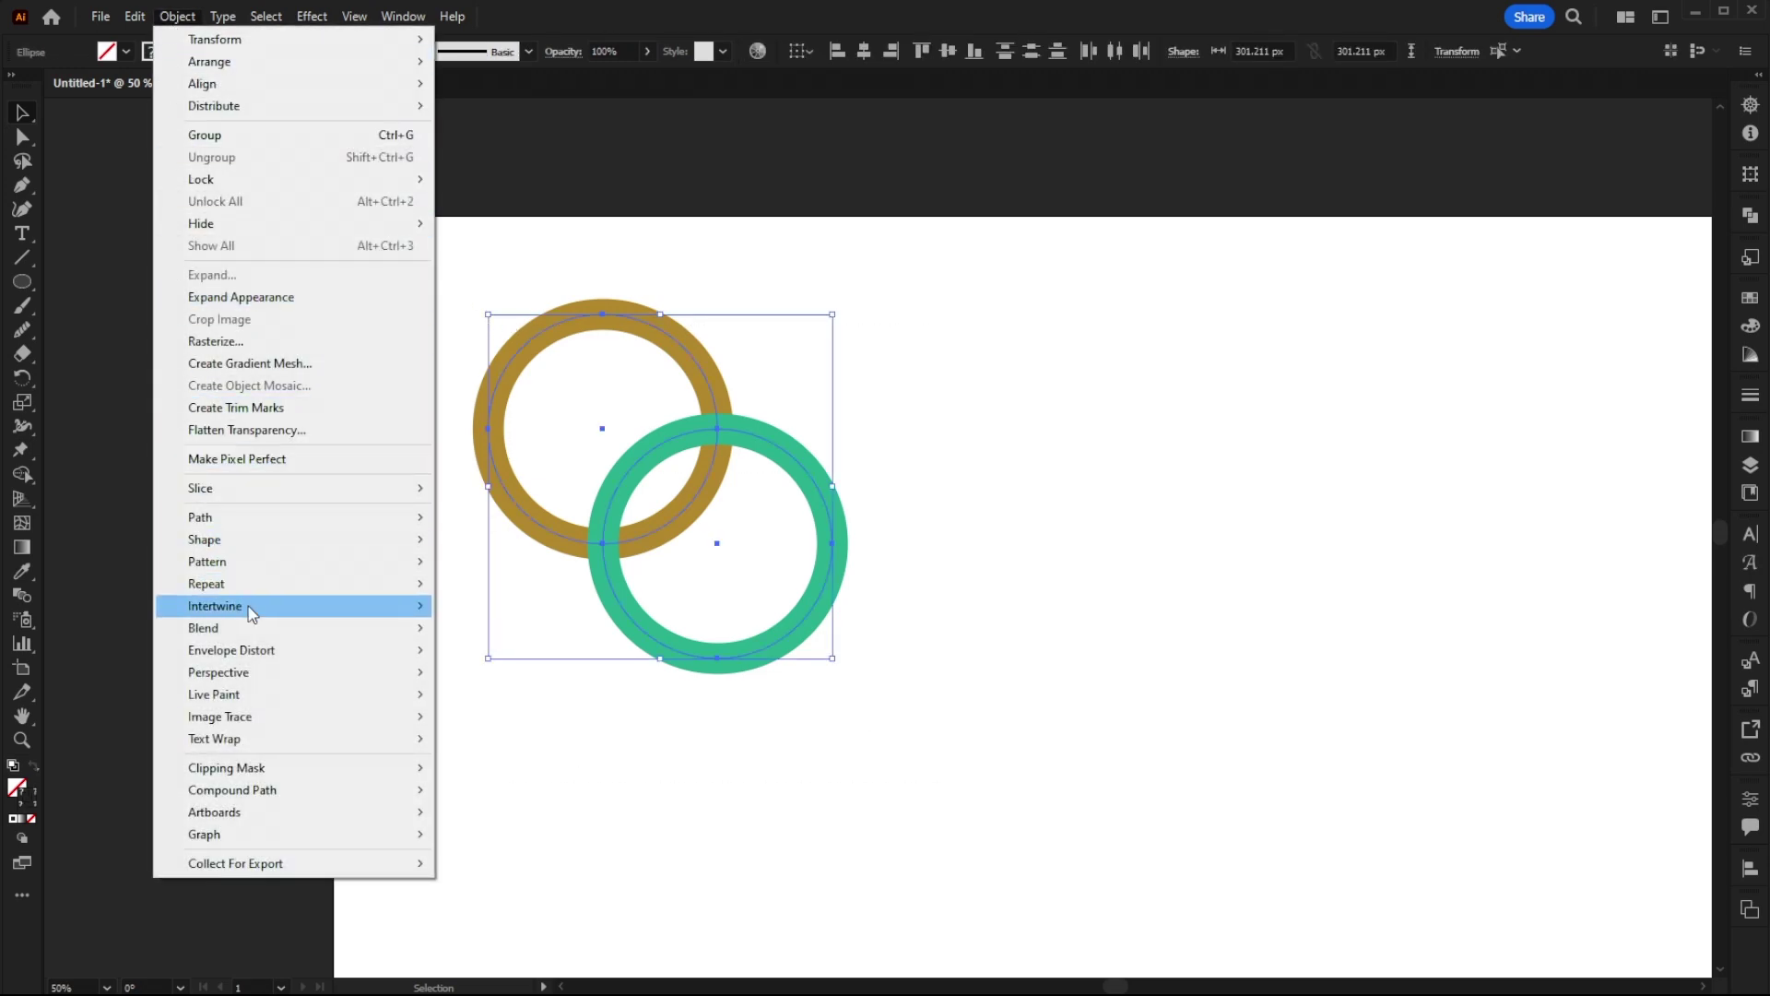
{"action": "mouse_move", "coordinate": [360, 611]}
{"action": "left_click", "coordinate": [480, 606]}
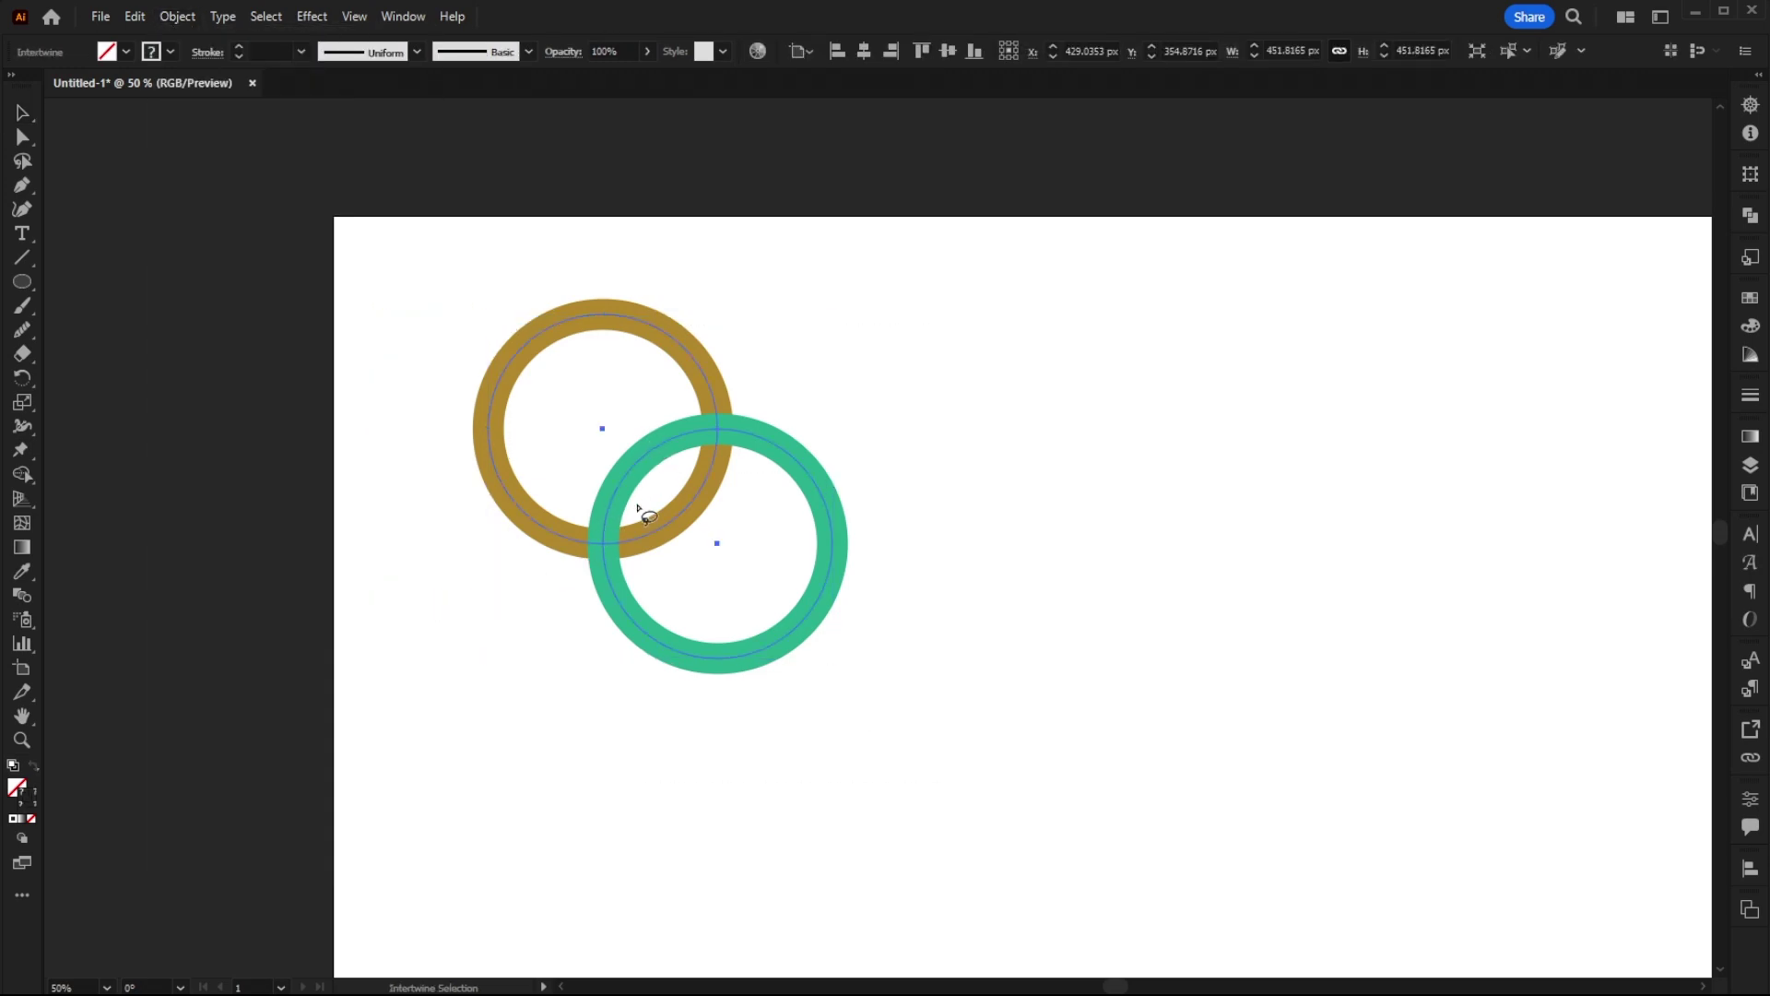
{"action": "mouse_move", "coordinate": [558, 553]}
{"action": "left_mouse_down"}
{"action": "mouse_move", "coordinate": [584, 584]}
{"action": "mouse_move", "coordinate": [630, 588]}
{"action": "left_mouse_up"}
{"action": "left_click_drag", "start_coordinate": [643, 508], "coordinate": [643, 508]}
{"action": "left_click", "coordinate": [22, 112]}
Step: Inside the rings group, change the gold ring's stroke weight from 60 pt to 80 pt
{"action": "left_click_drag", "start_coordinate": [876, 684], "coordinate": [355, 241]}
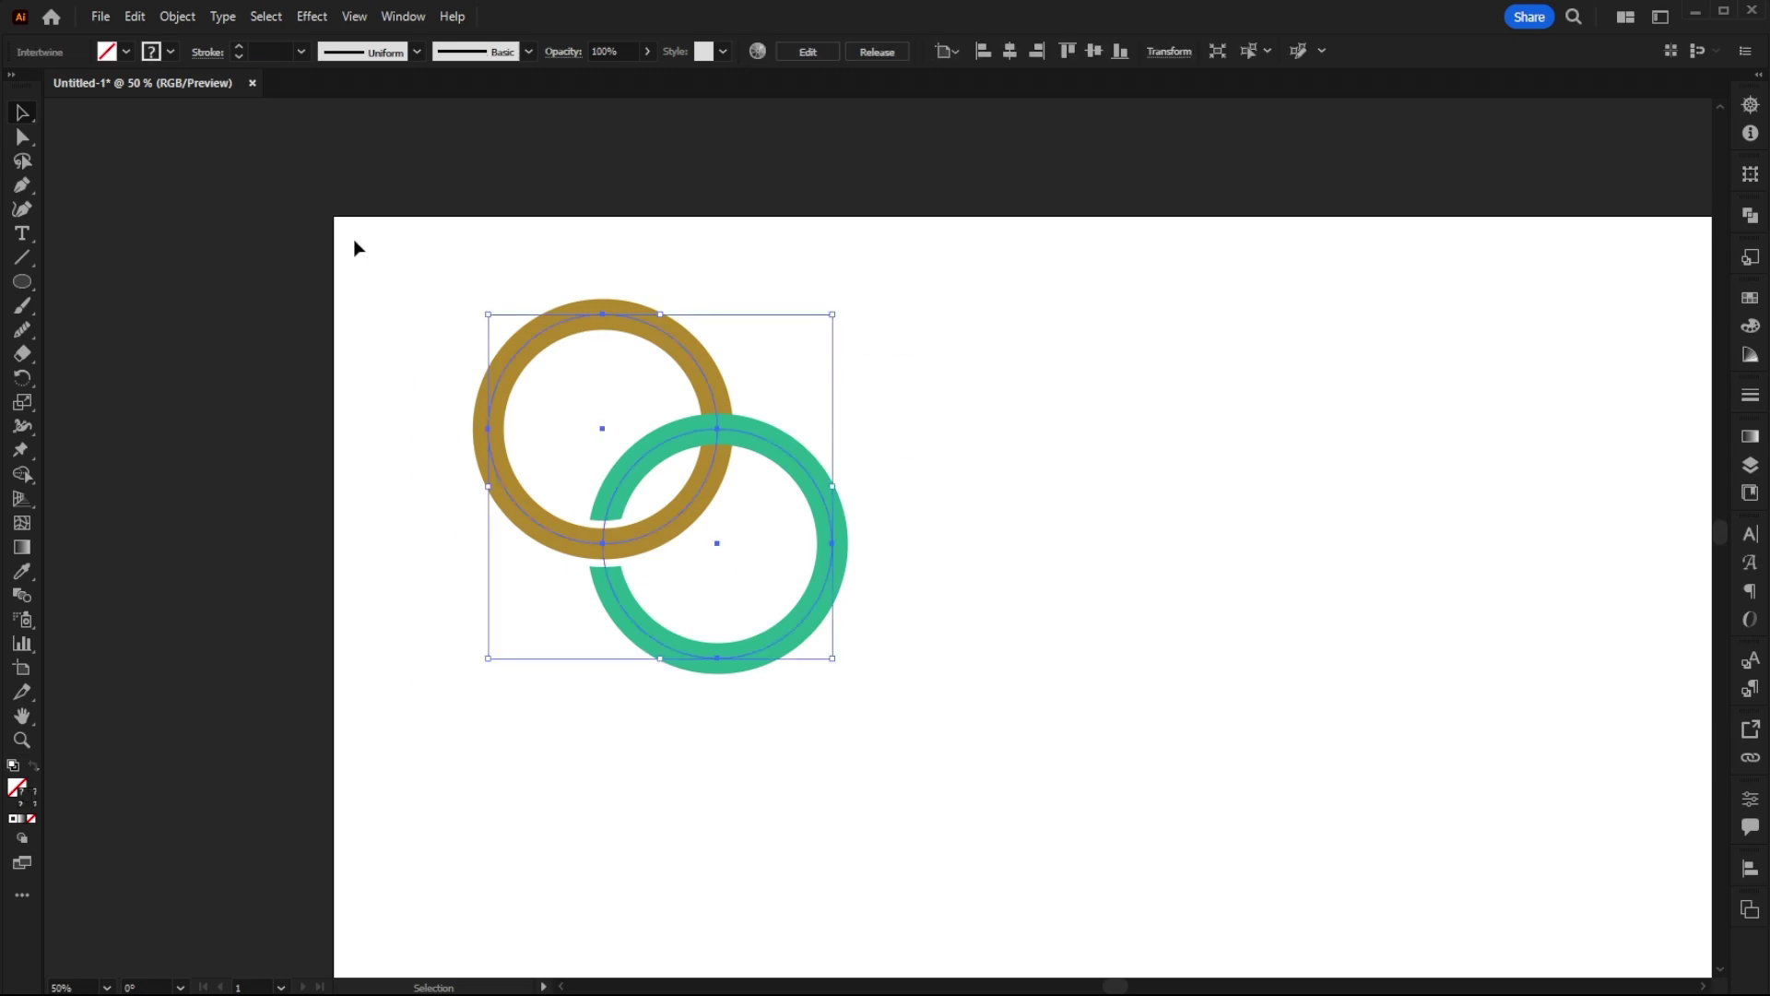
{"action": "left_click", "coordinate": [605, 351]}
{"action": "left_click", "coordinate": [634, 328]}
{"action": "double_click", "coordinate": [679, 346]}
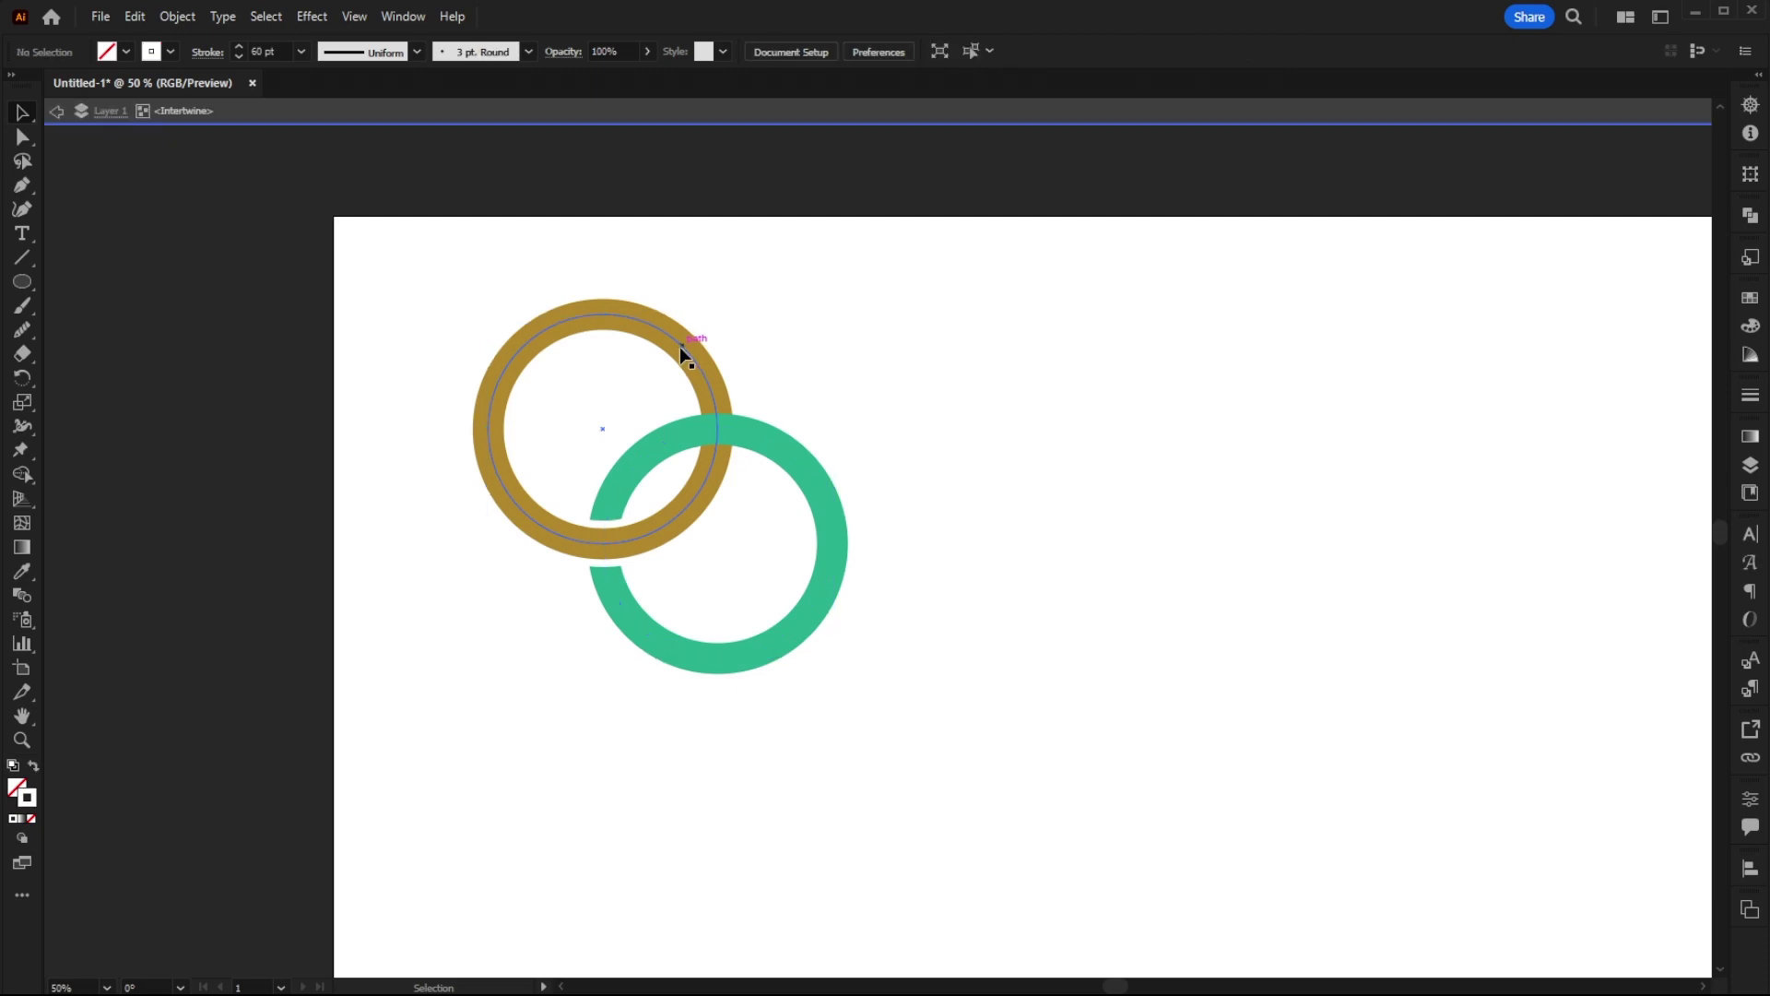
{"action": "left_click", "coordinate": [679, 346]}
{"action": "left_click", "coordinate": [283, 50]}
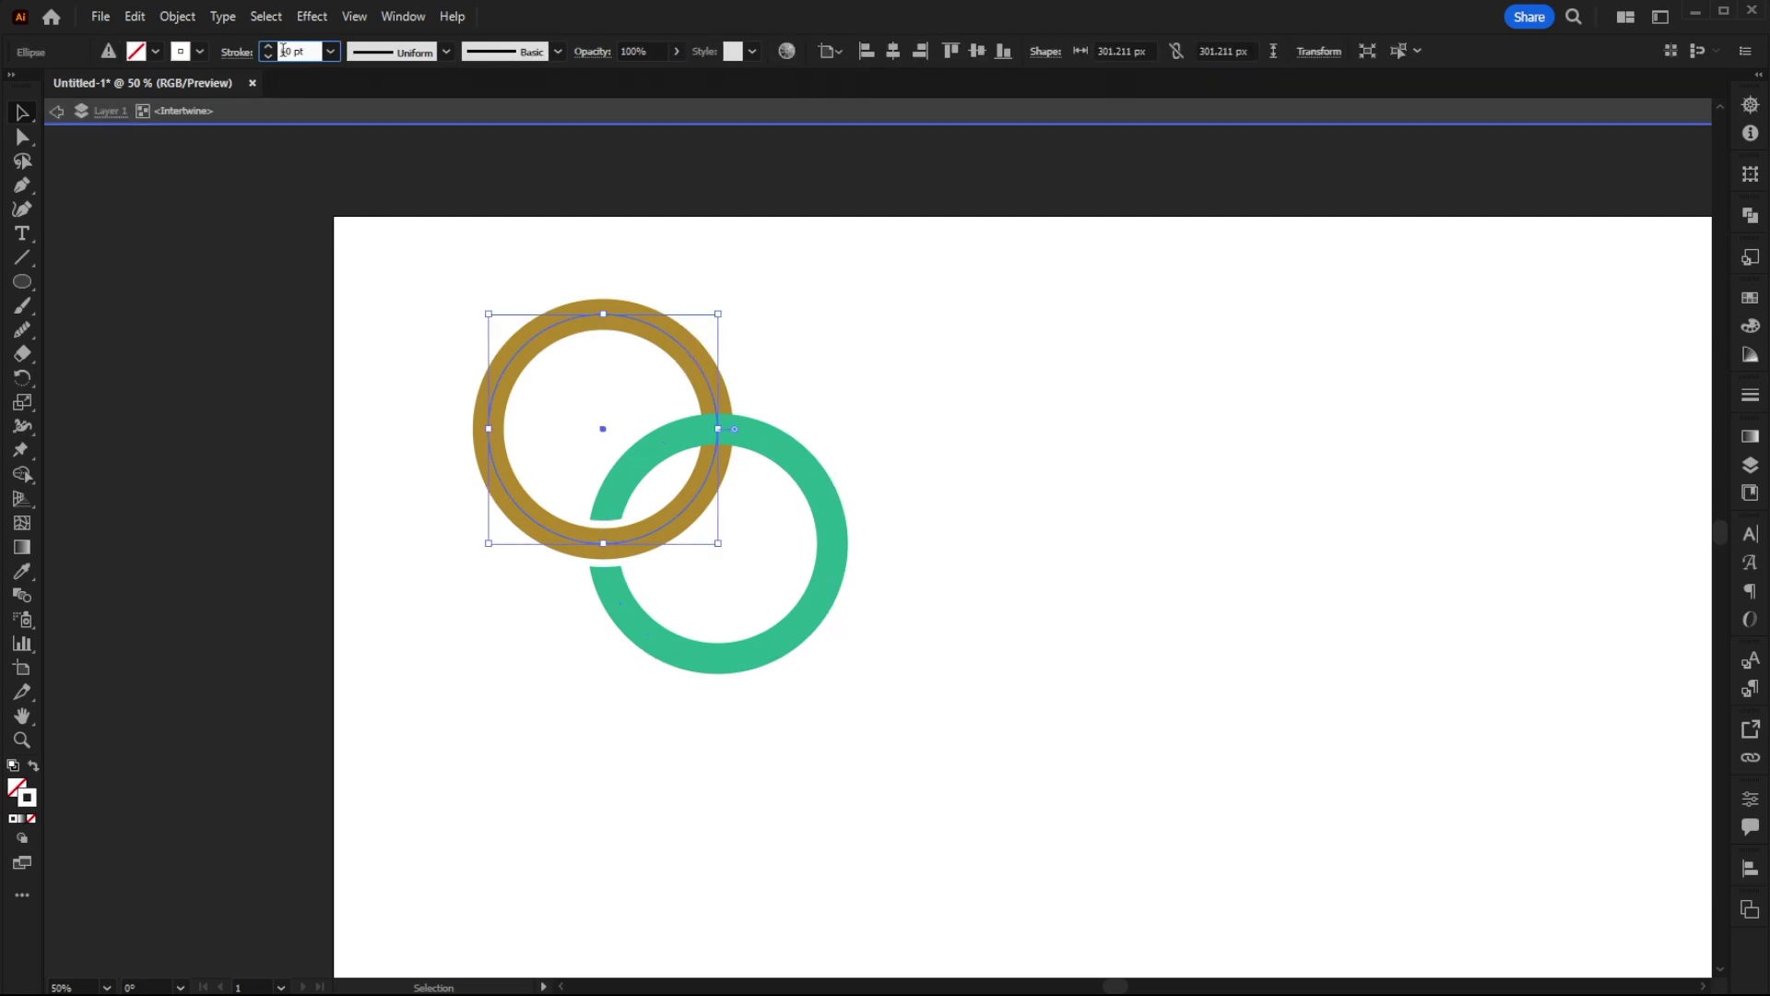
{"action": "double_click", "coordinate": [283, 50]}
{"action": "type", "text": "80"}
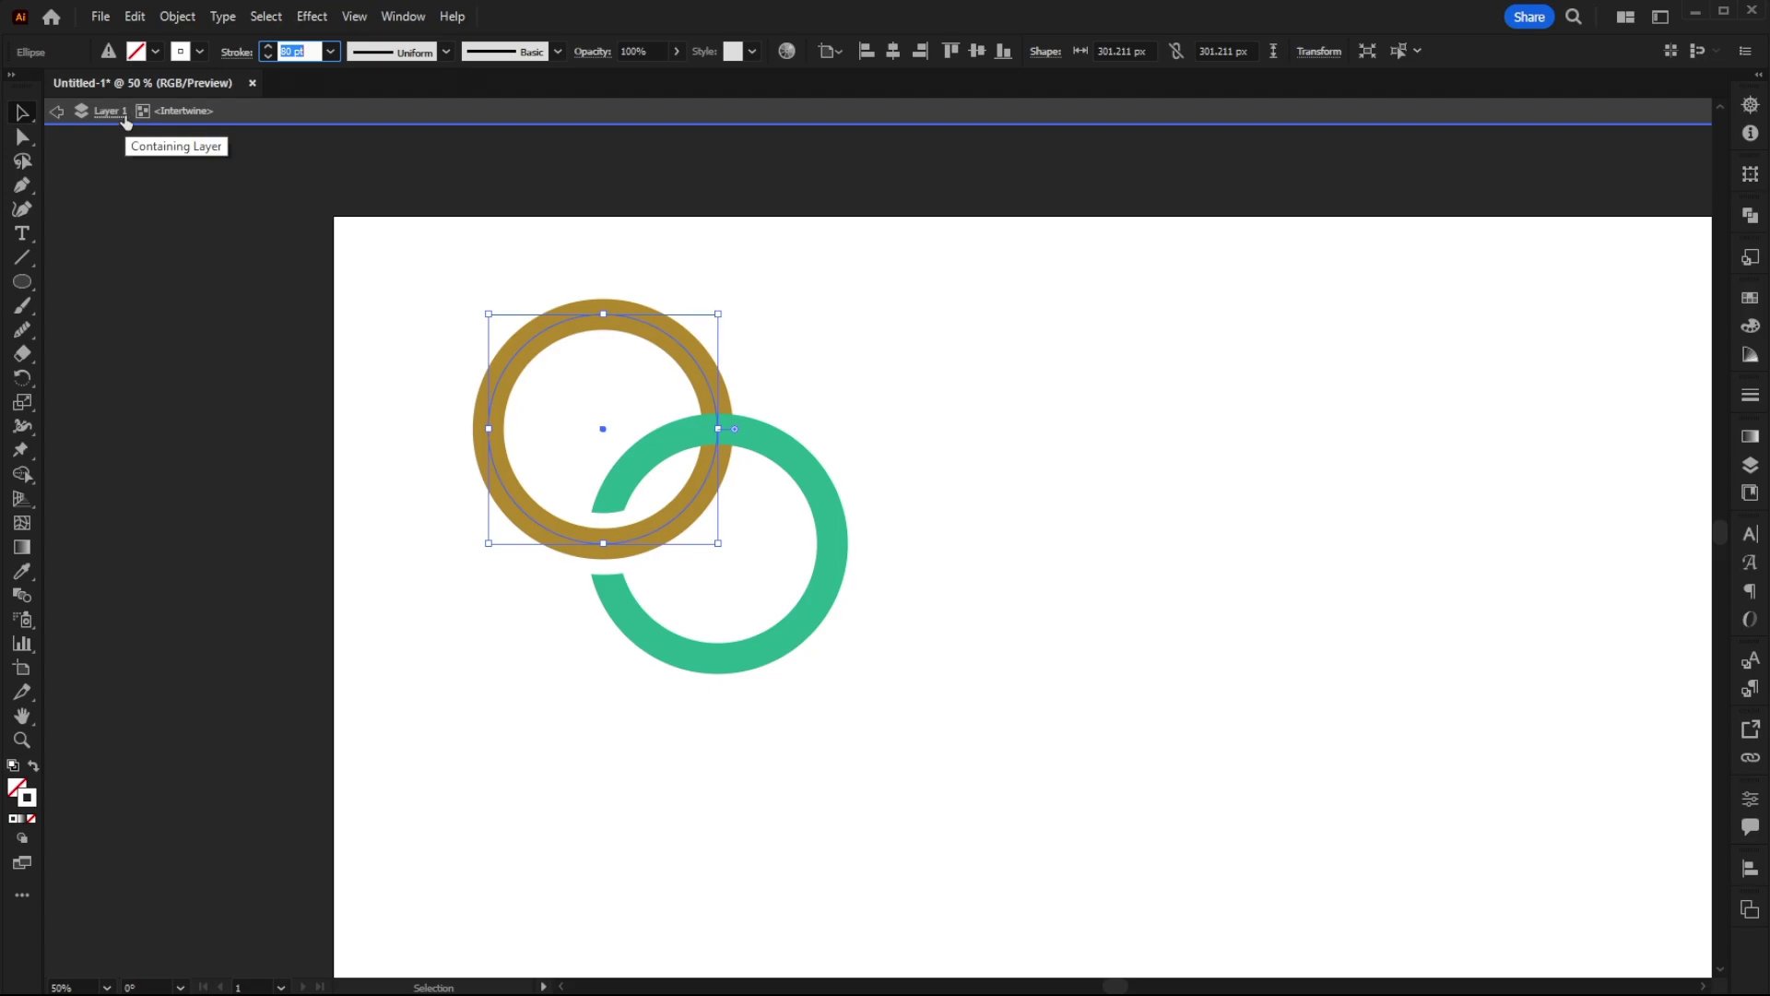
{"action": "left_click", "coordinate": [20, 124]}
{"action": "key", "text": "Escape"}
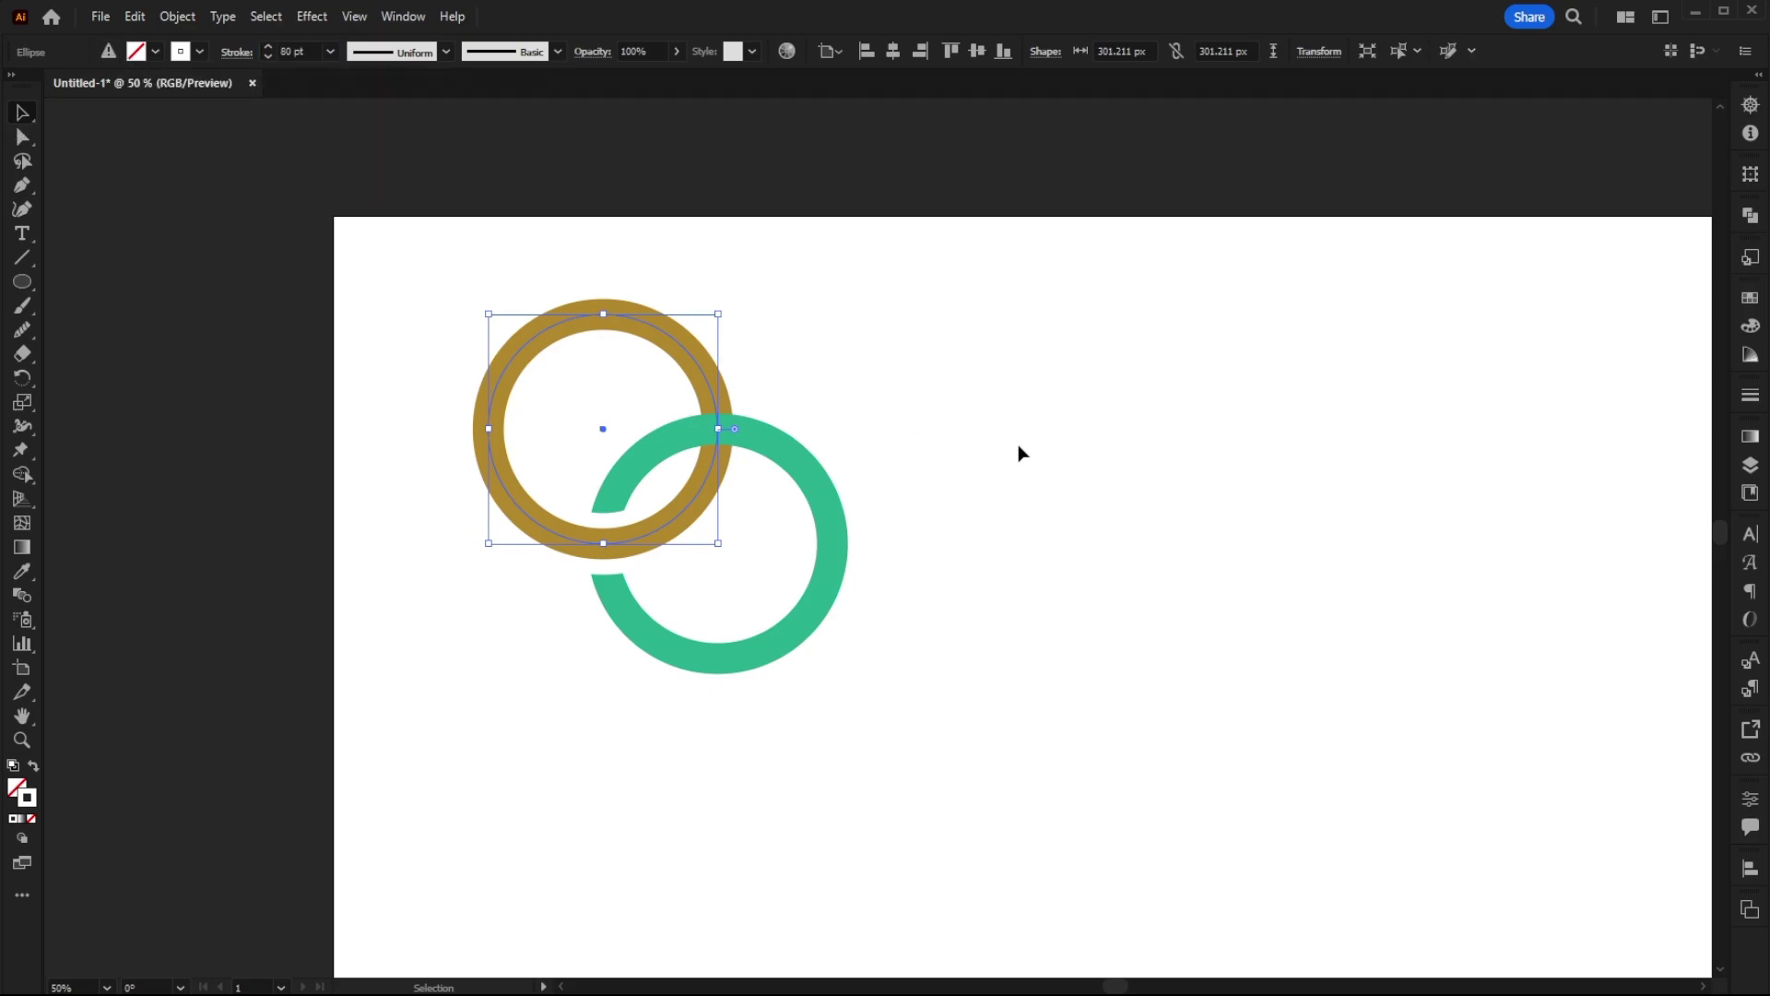
{"action": "left_click", "coordinate": [1018, 444]}
Step: Move the interlocked rings up toward the artboard's top-left
{"action": "scroll", "coordinate": [1021, 530], "scroll_direction": "down", "scroll_amount": 2}
{"action": "scroll", "coordinate": [1020, 529], "scroll_direction": "up", "scroll_amount": 1}
{"action": "scroll", "coordinate": [946, 518], "scroll_direction": "right", "scroll_amount": 2}
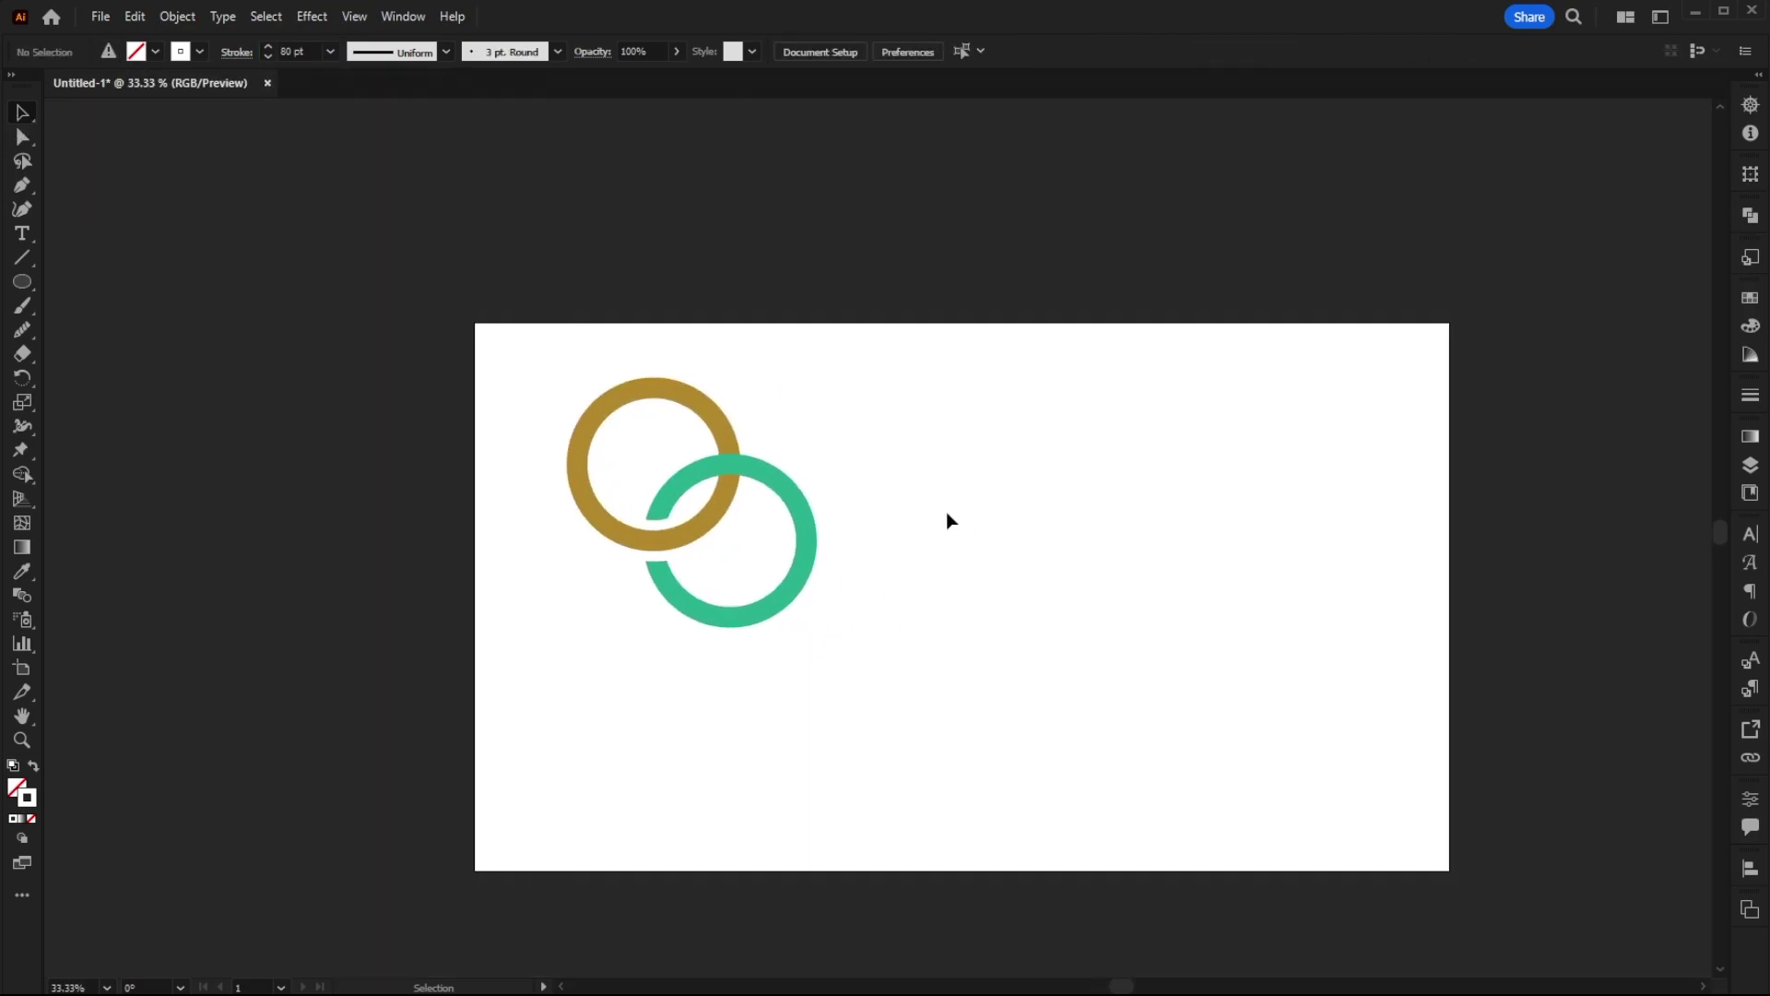
{"action": "scroll", "coordinate": [944, 511], "scroll_direction": "up", "scroll_amount": 1}
{"action": "scroll", "coordinate": [942, 511], "scroll_direction": "down", "scroll_amount": 1}
{"action": "left_click_drag", "start_coordinate": [920, 668], "coordinate": [647, 382]}
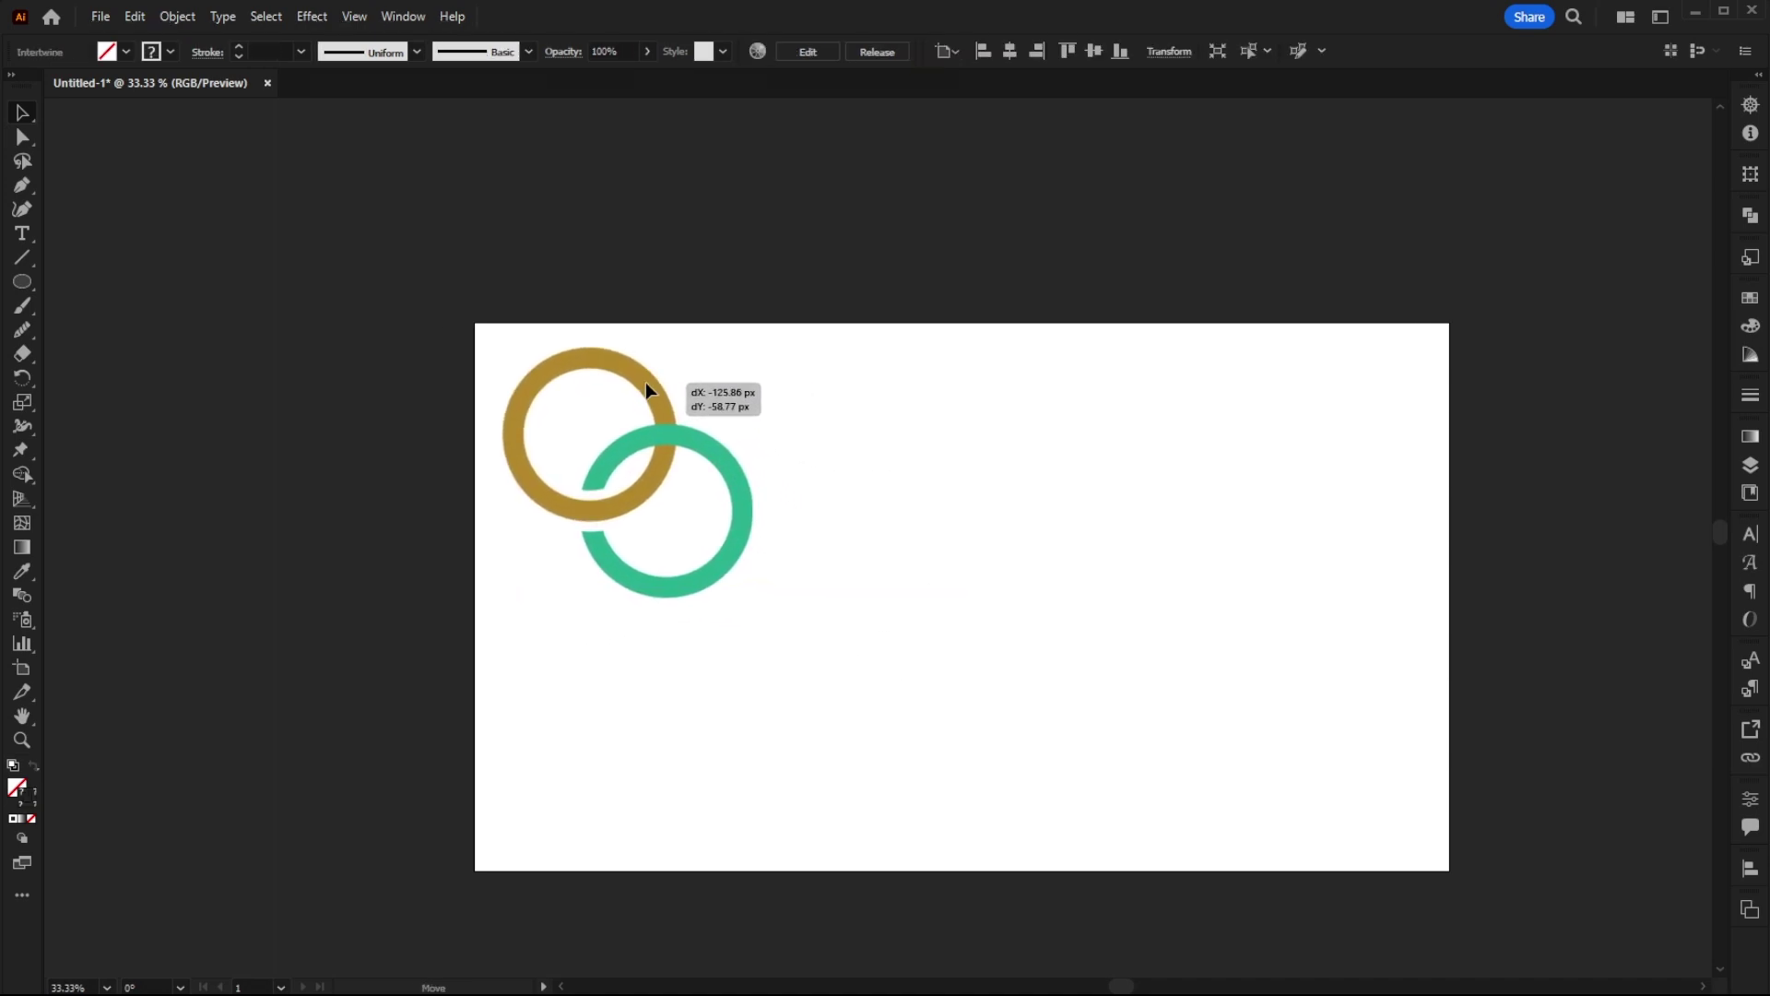
{"action": "left_click", "coordinate": [1043, 489]}
{"action": "left_click_drag", "start_coordinate": [22, 279], "coordinate": [65, 280]}
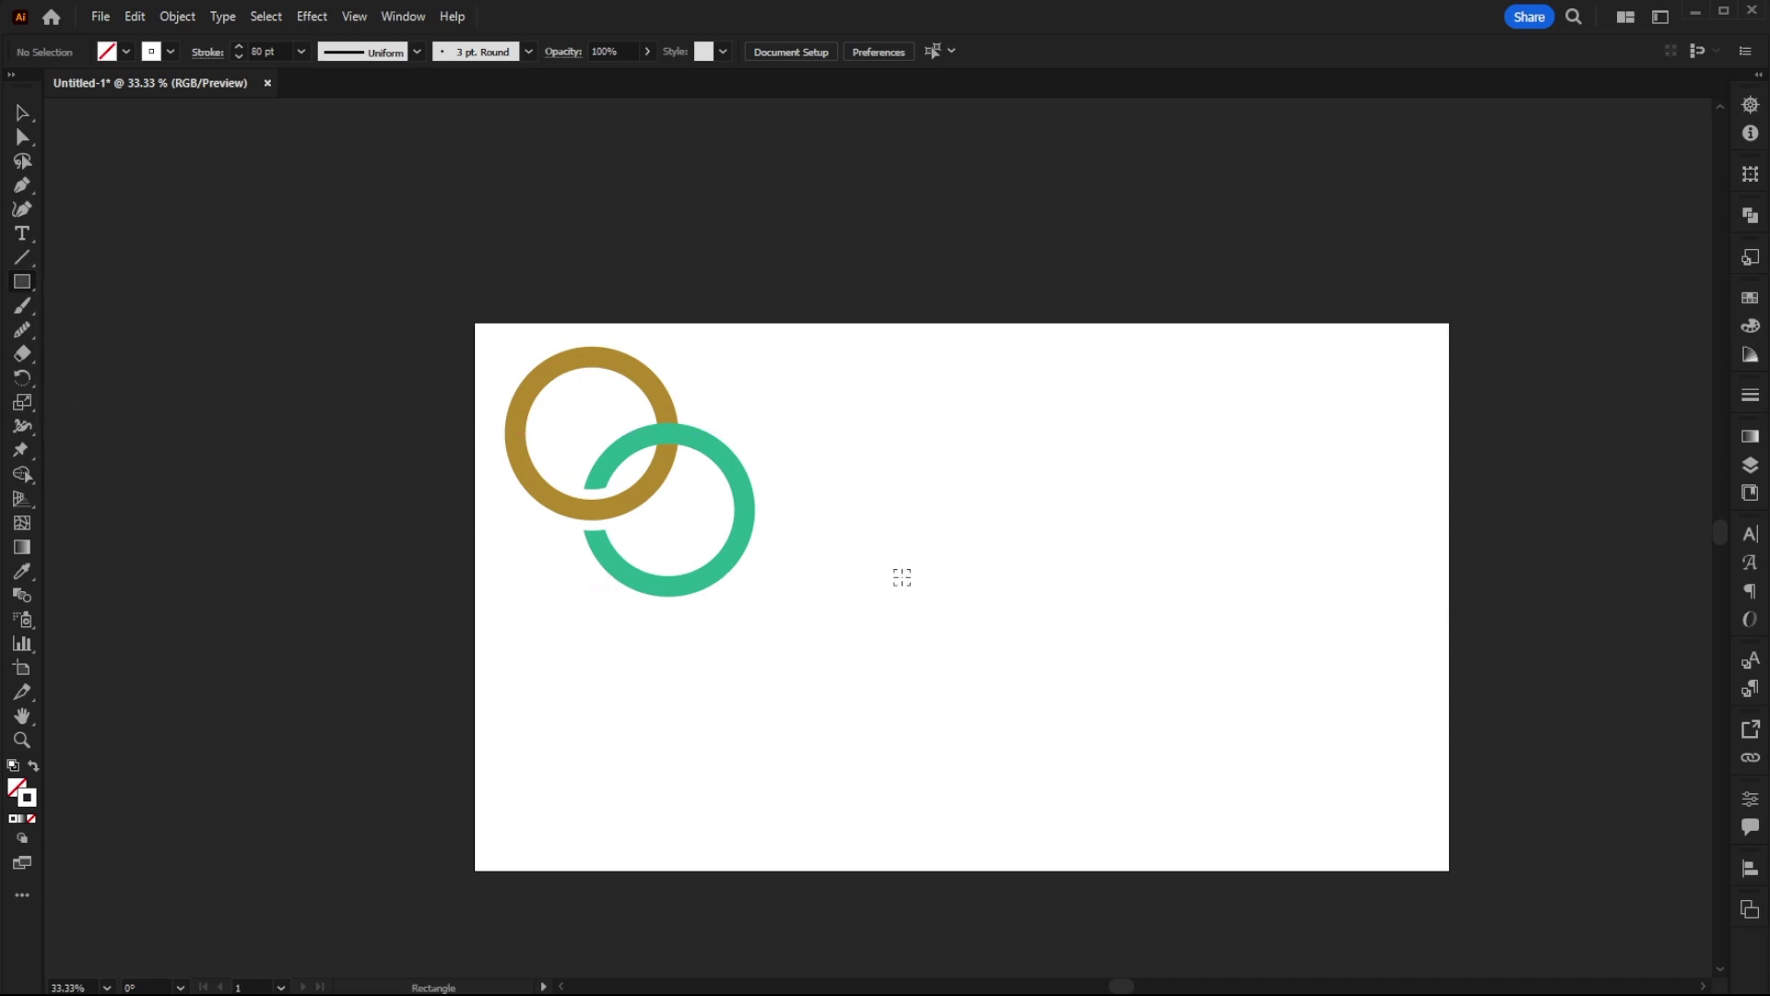
Step: Draw a square with a 30 pt magenta stroke, placed below and left
{"action": "mouse_move", "coordinate": [901, 577]}
{"action": "left_mouse_down"}
{"action": "mouse_move", "coordinate": [984, 655]}
{"action": "mouse_move", "coordinate": [966, 641]}
{"action": "left_mouse_up"}
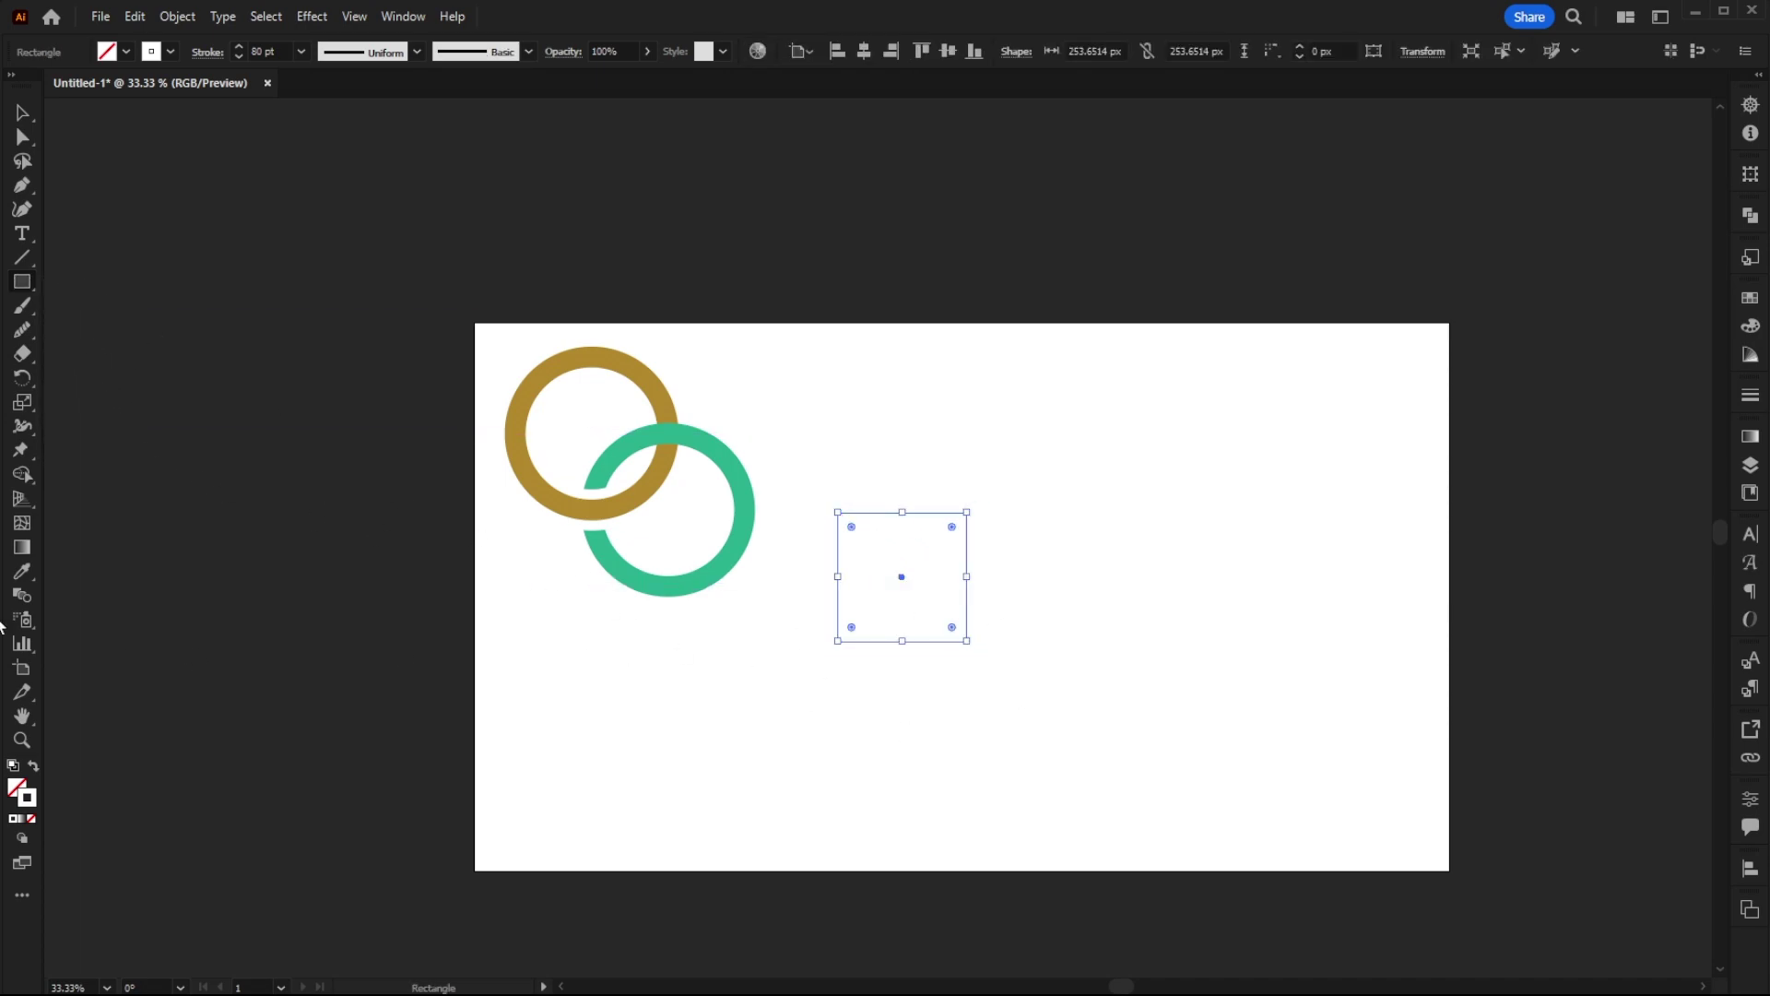
{"action": "double_click", "coordinate": [27, 798]}
{"action": "left_click_drag", "start_coordinate": [533, 372], "coordinate": [464, 306]}
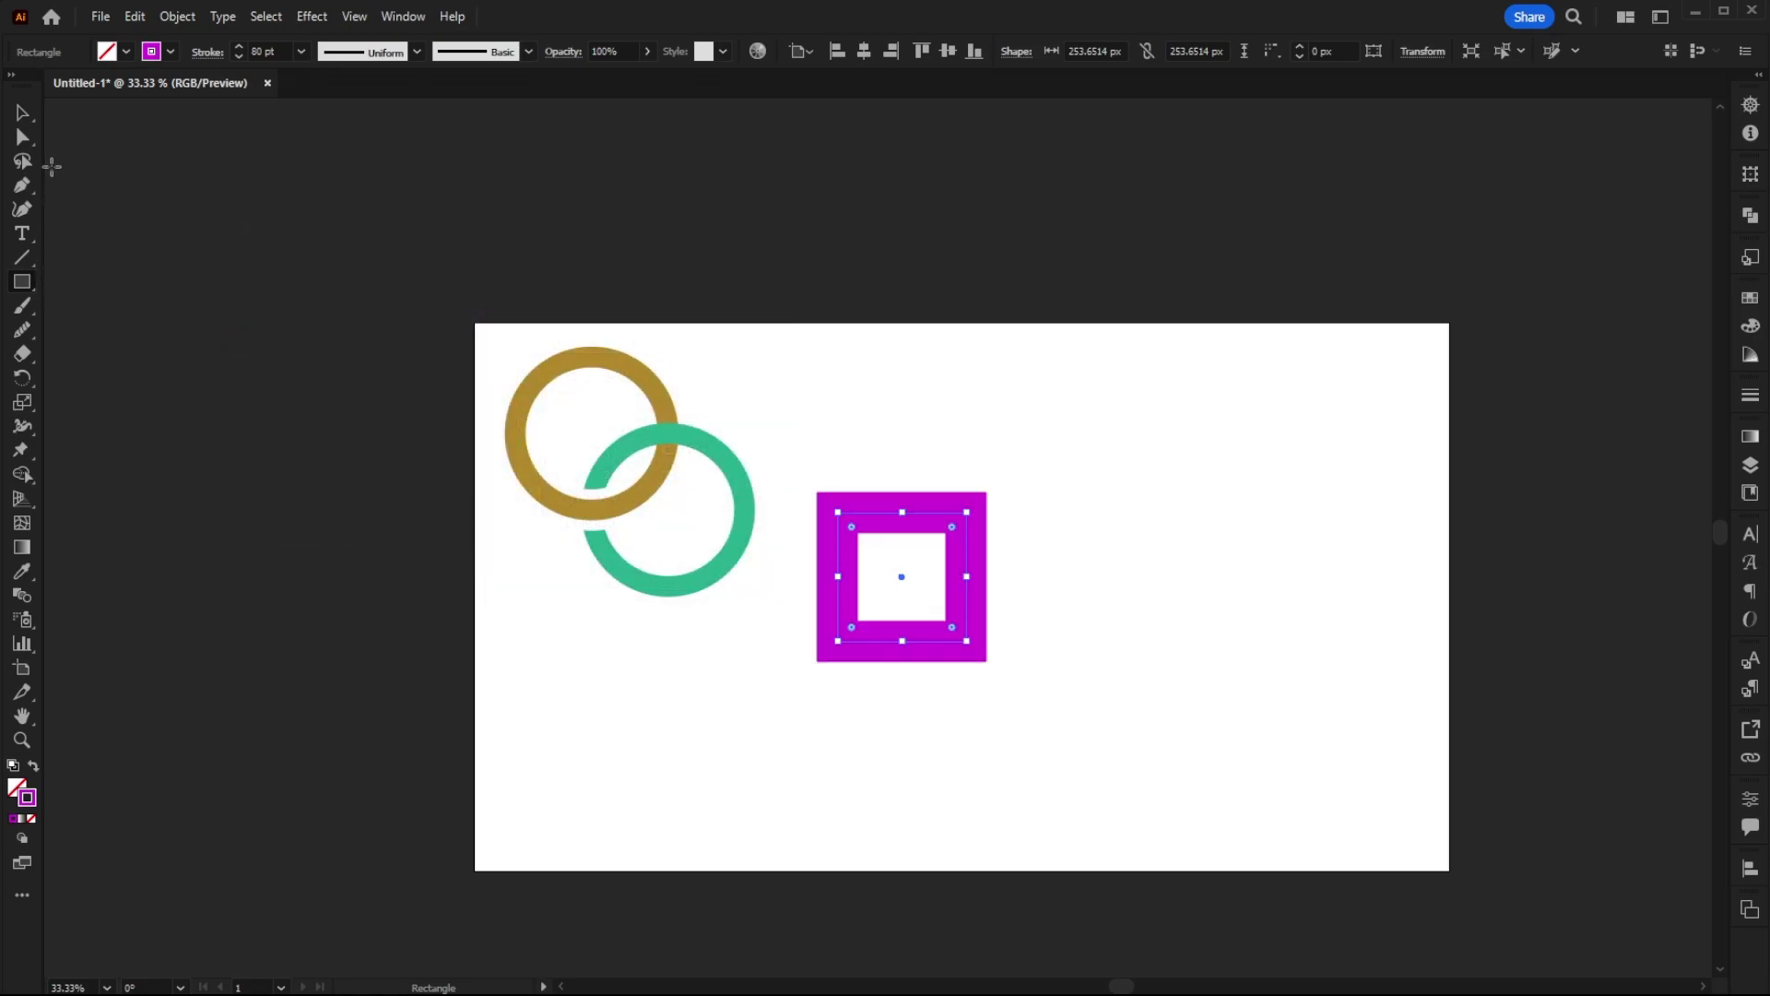
{"action": "left_click", "coordinate": [28, 114]}
{"action": "key", "text": "shift+Down"}
{"action": "key", "text": "shift+Down"}
{"action": "key", "text": "shift+Down"}
{"action": "key", "text": "shift+Down"}
{"action": "key", "text": "shift+Down"}
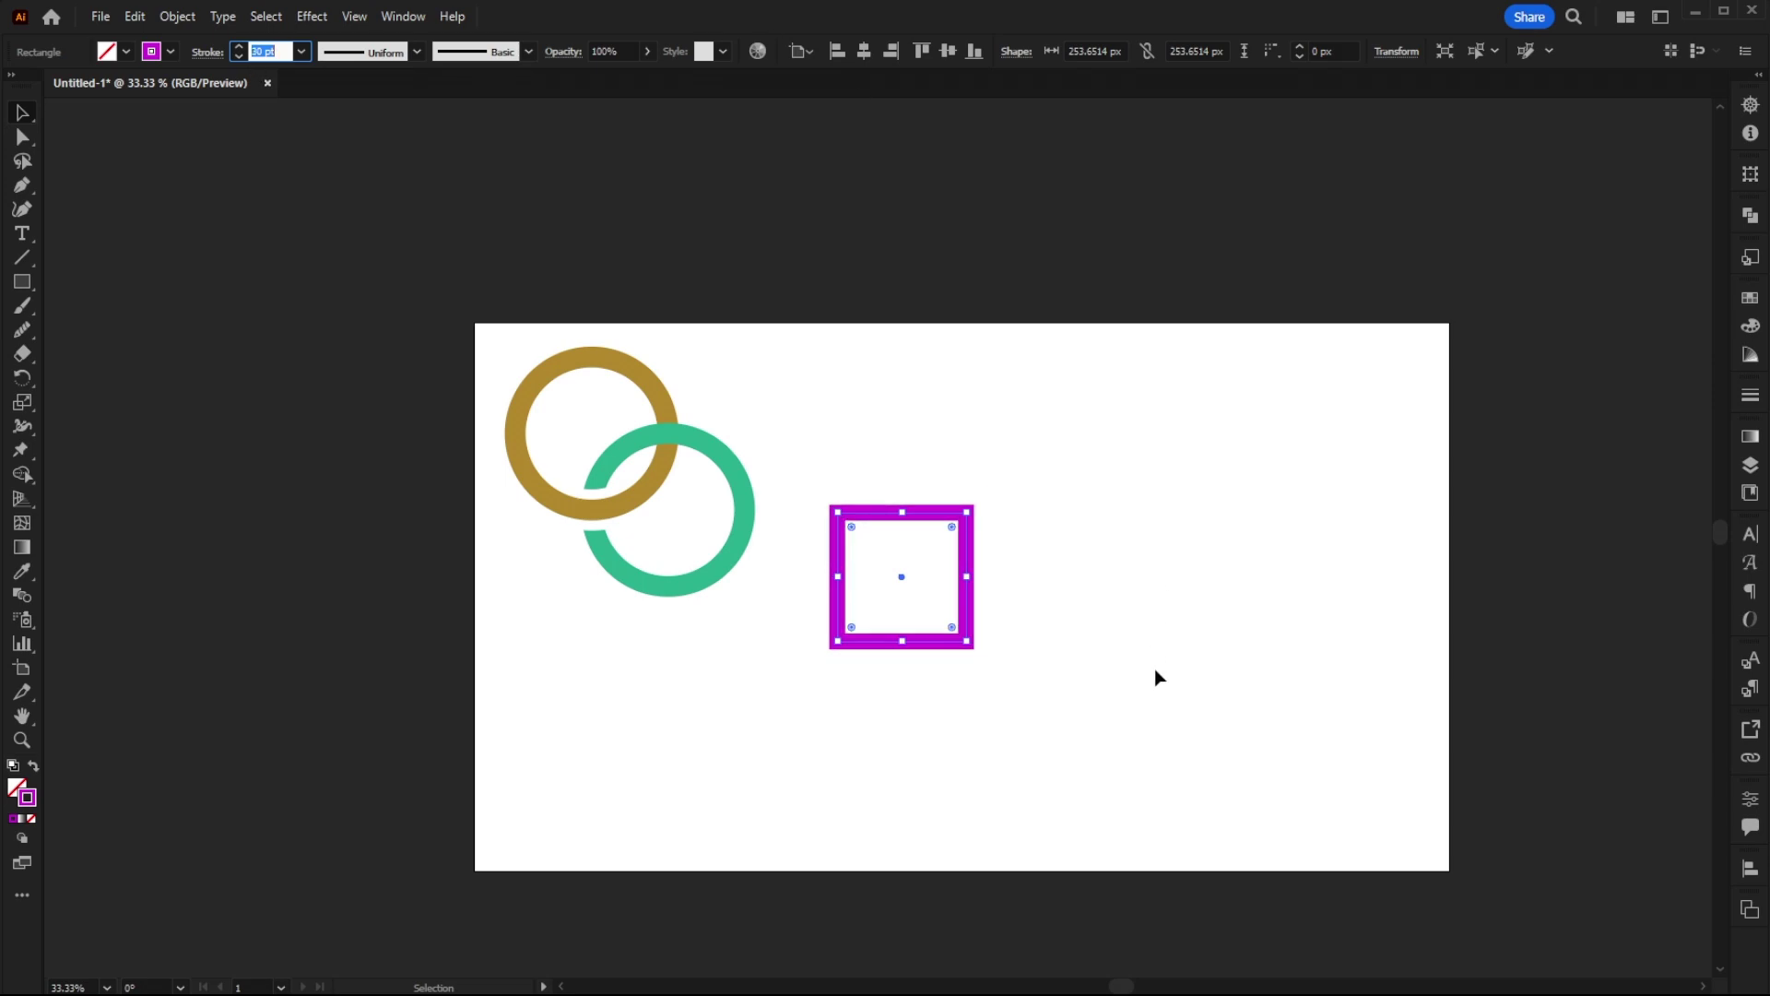
{"action": "left_click", "coordinate": [1154, 678]}
{"action": "left_click_drag", "start_coordinate": [972, 600], "coordinate": [960, 712]}
{"action": "left_click", "coordinate": [1115, 678]}
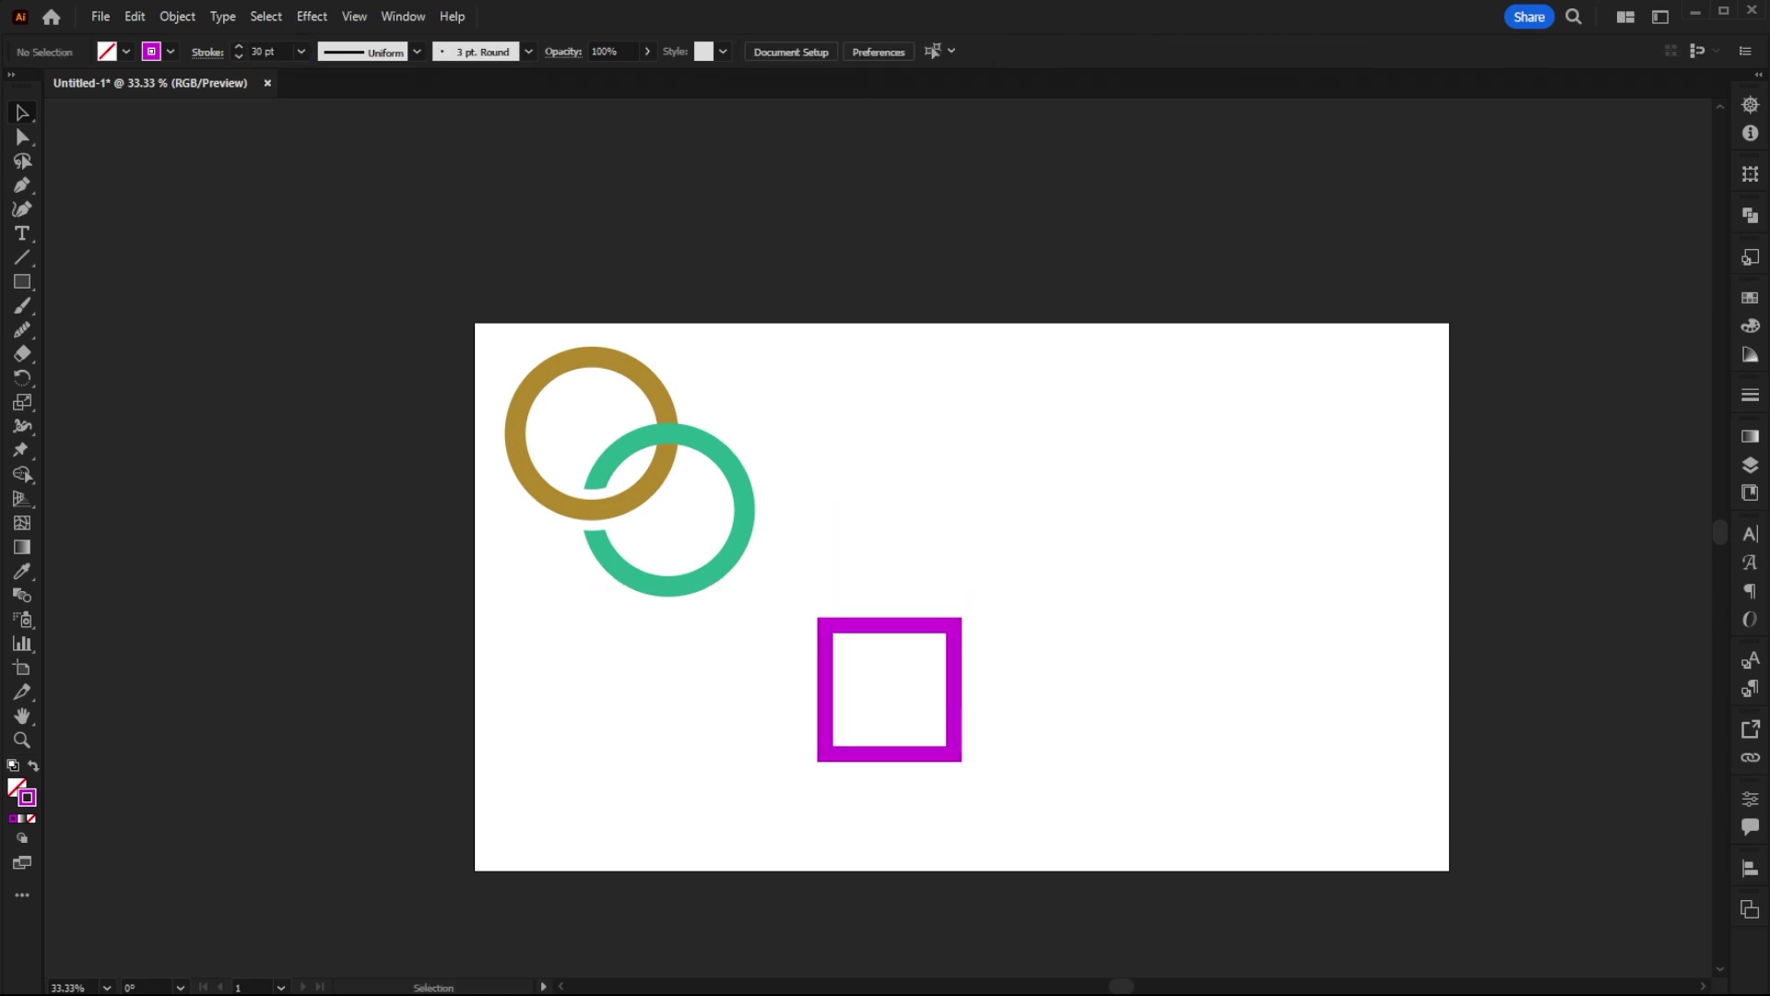
Step: Draw a magenta circle overlapping the square's right side
{"action": "left_click", "coordinate": [32, 284]}
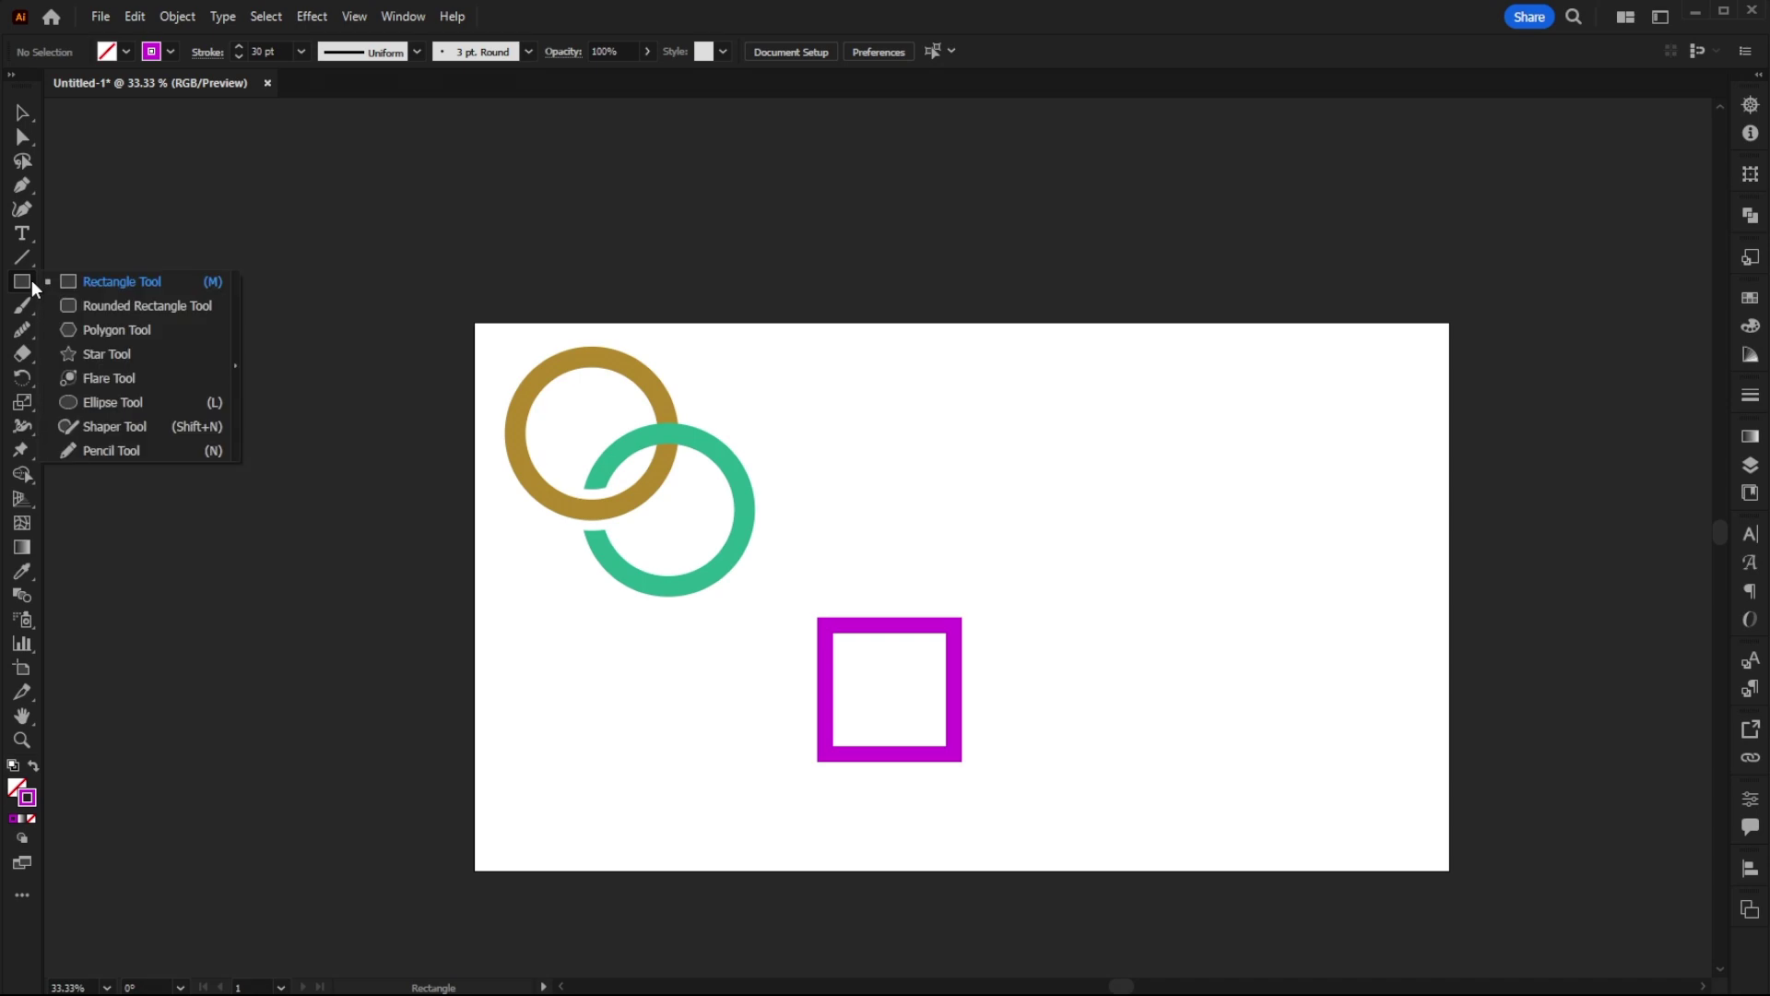
{"action": "left_click", "coordinate": [113, 402]}
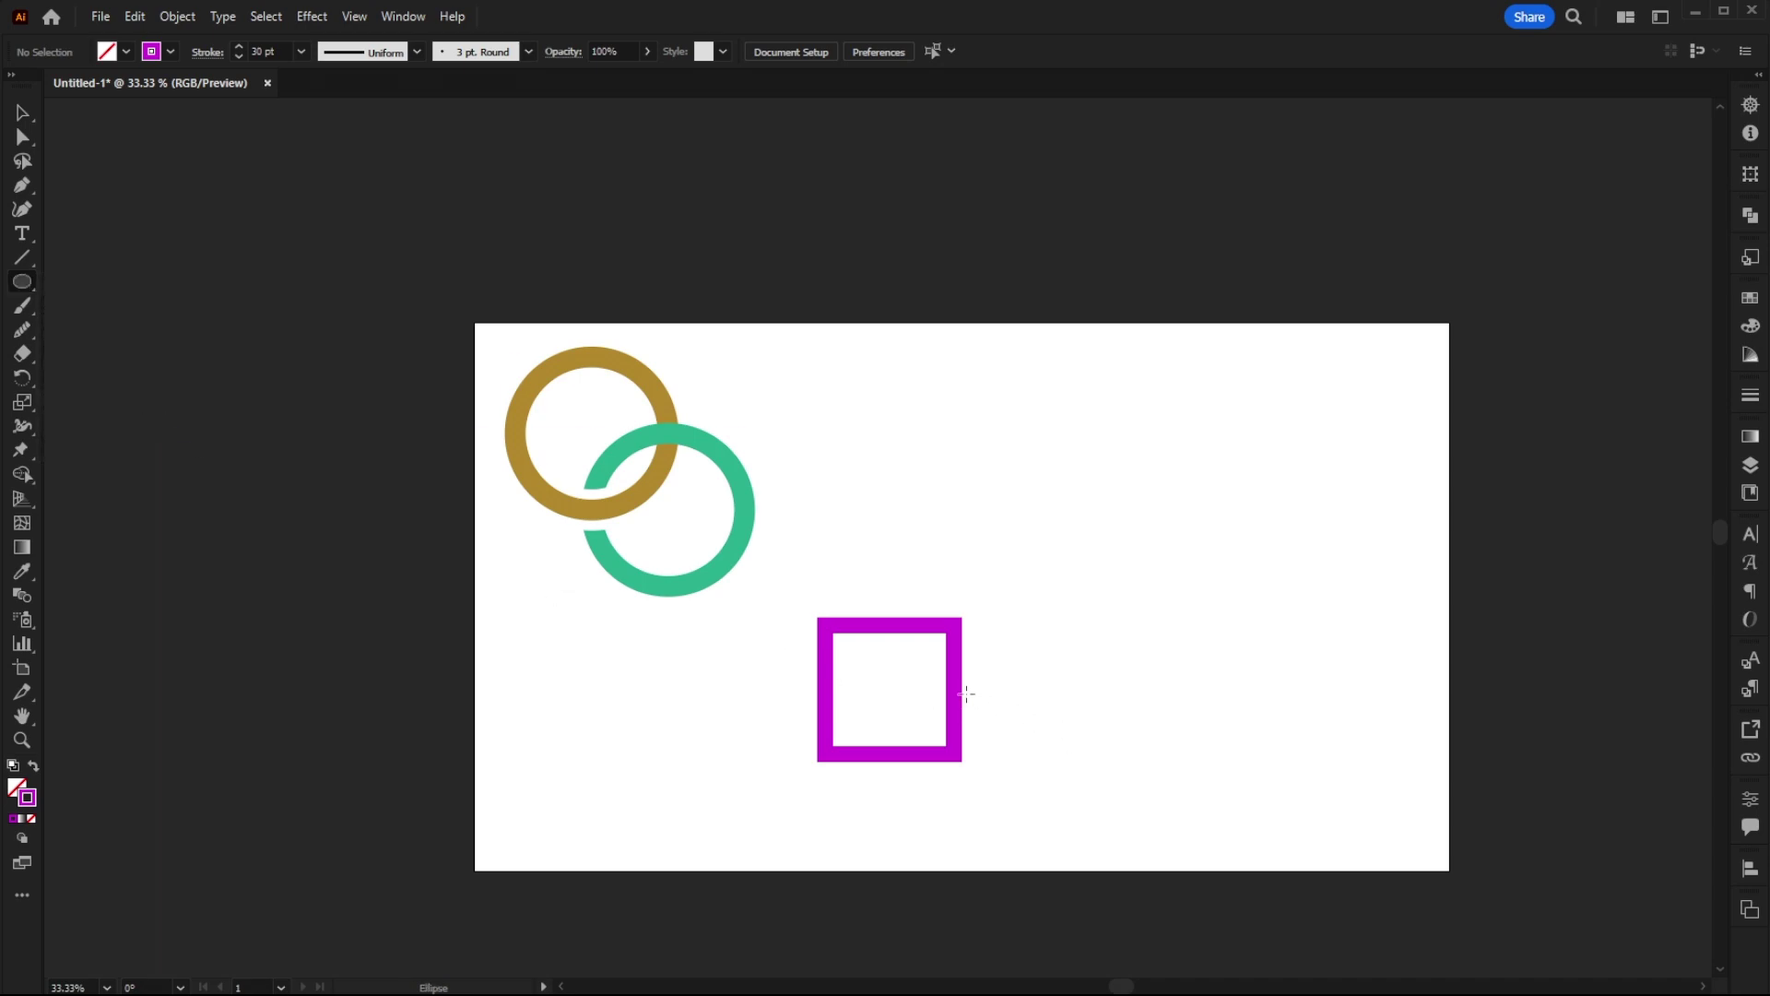
{"action": "left_click_drag", "start_coordinate": [966, 694], "coordinate": [994, 735]}
{"action": "left_click", "coordinate": [22, 113]}
{"action": "left_click", "coordinate": [900, 639]}
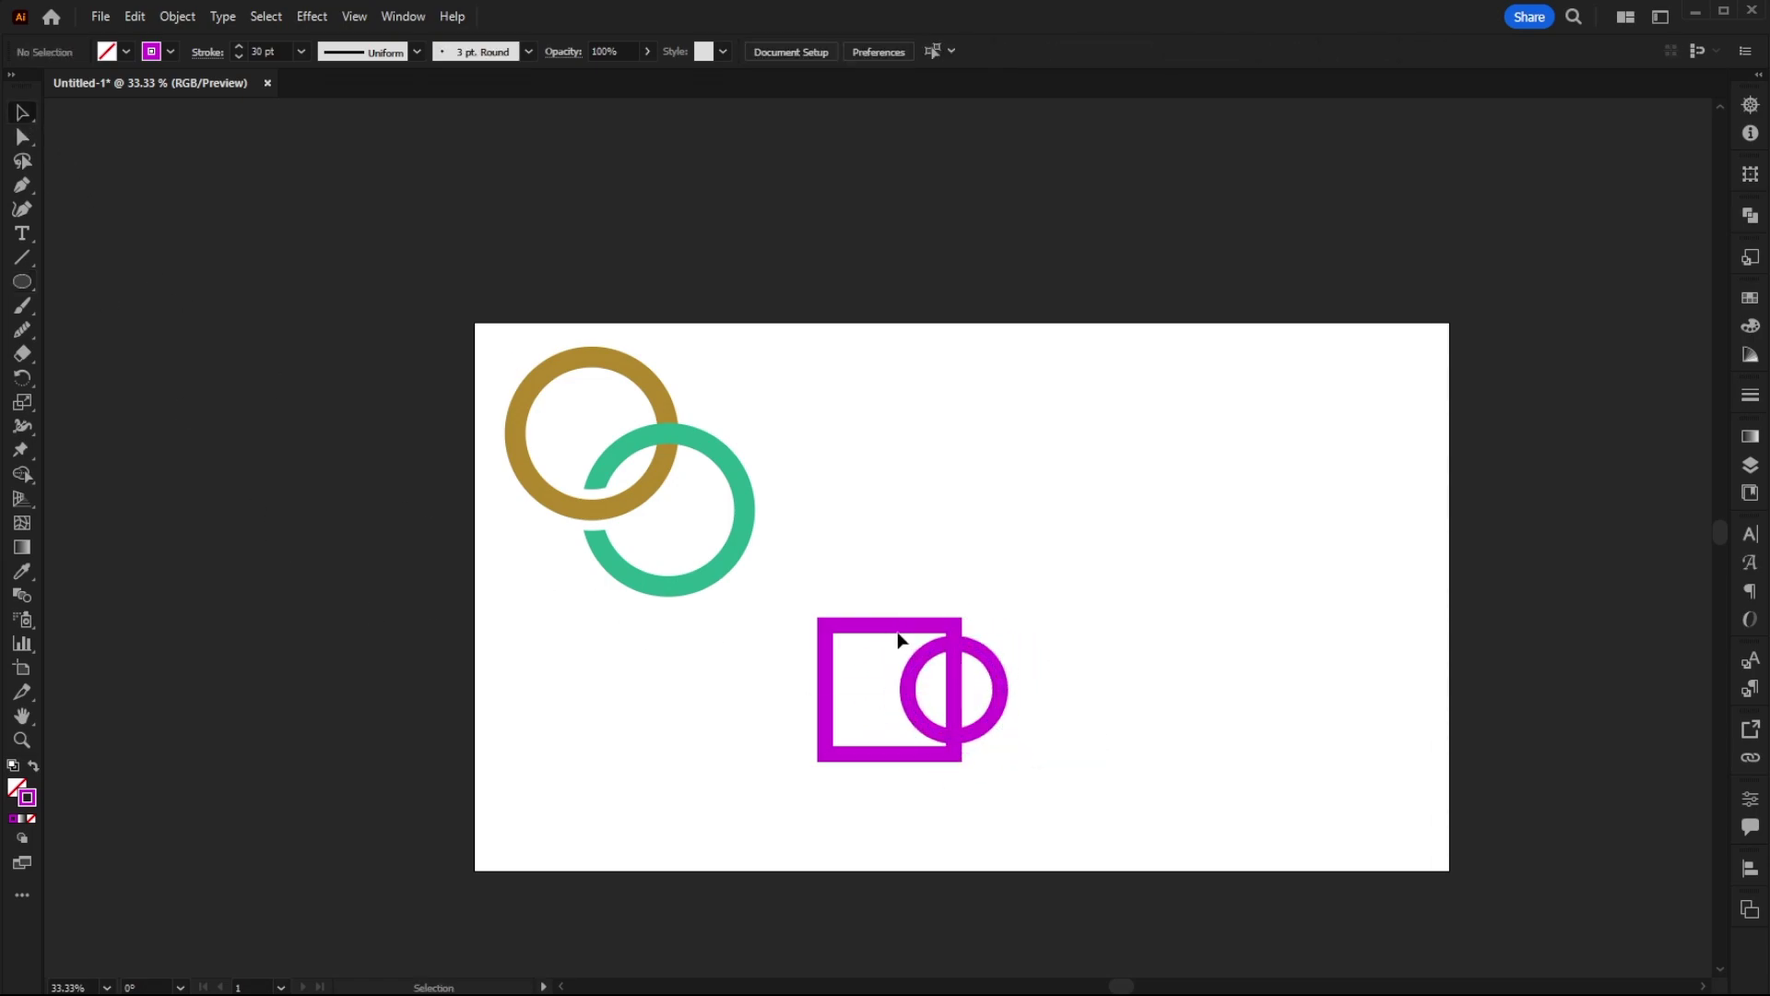
Step: Rotate the square 45° into a diamond and duplicate it to the circle's right
{"action": "left_click", "coordinate": [899, 639]}
{"action": "left_click_drag", "start_coordinate": [950, 606], "coordinate": [1029, 680]}
{"action": "left_click", "coordinate": [1007, 680]}
{"action": "left_click", "coordinate": [1083, 738]}
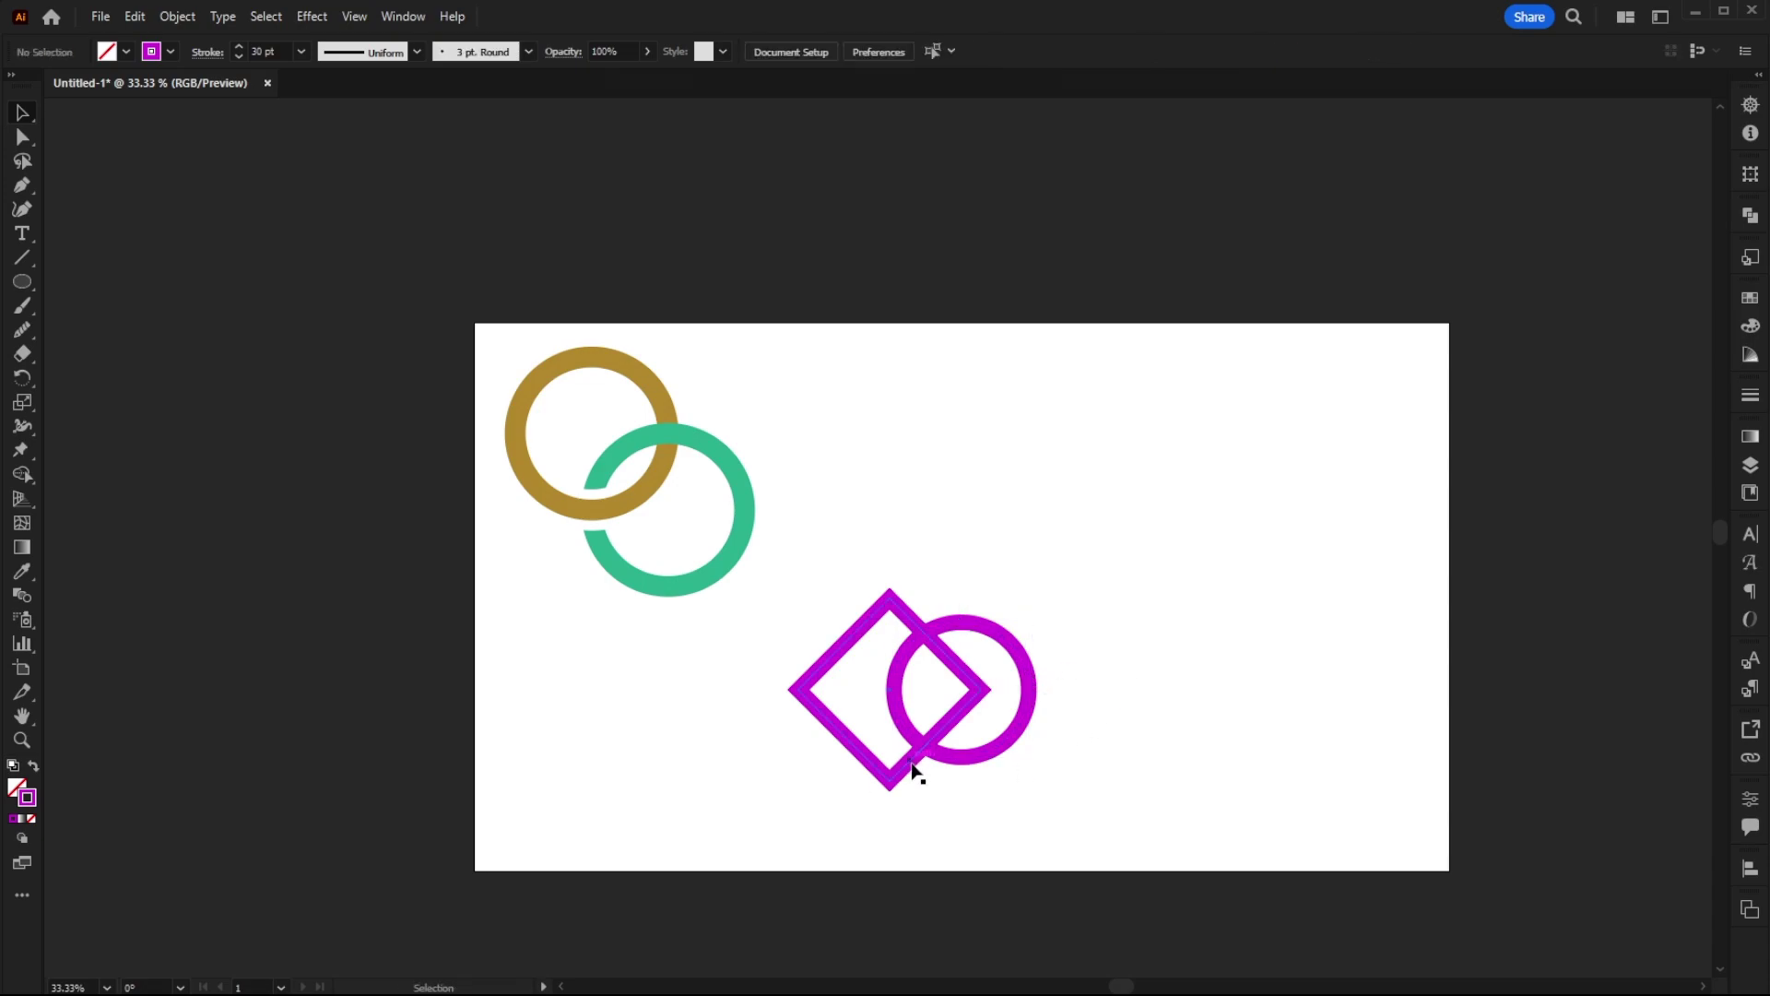
{"action": "left_click_drag", "start_coordinate": [913, 768], "coordinate": [1026, 768]}
Step: Centre both diamonds on the circle
{"action": "left_click", "coordinate": [975, 704], "text": "shift"}
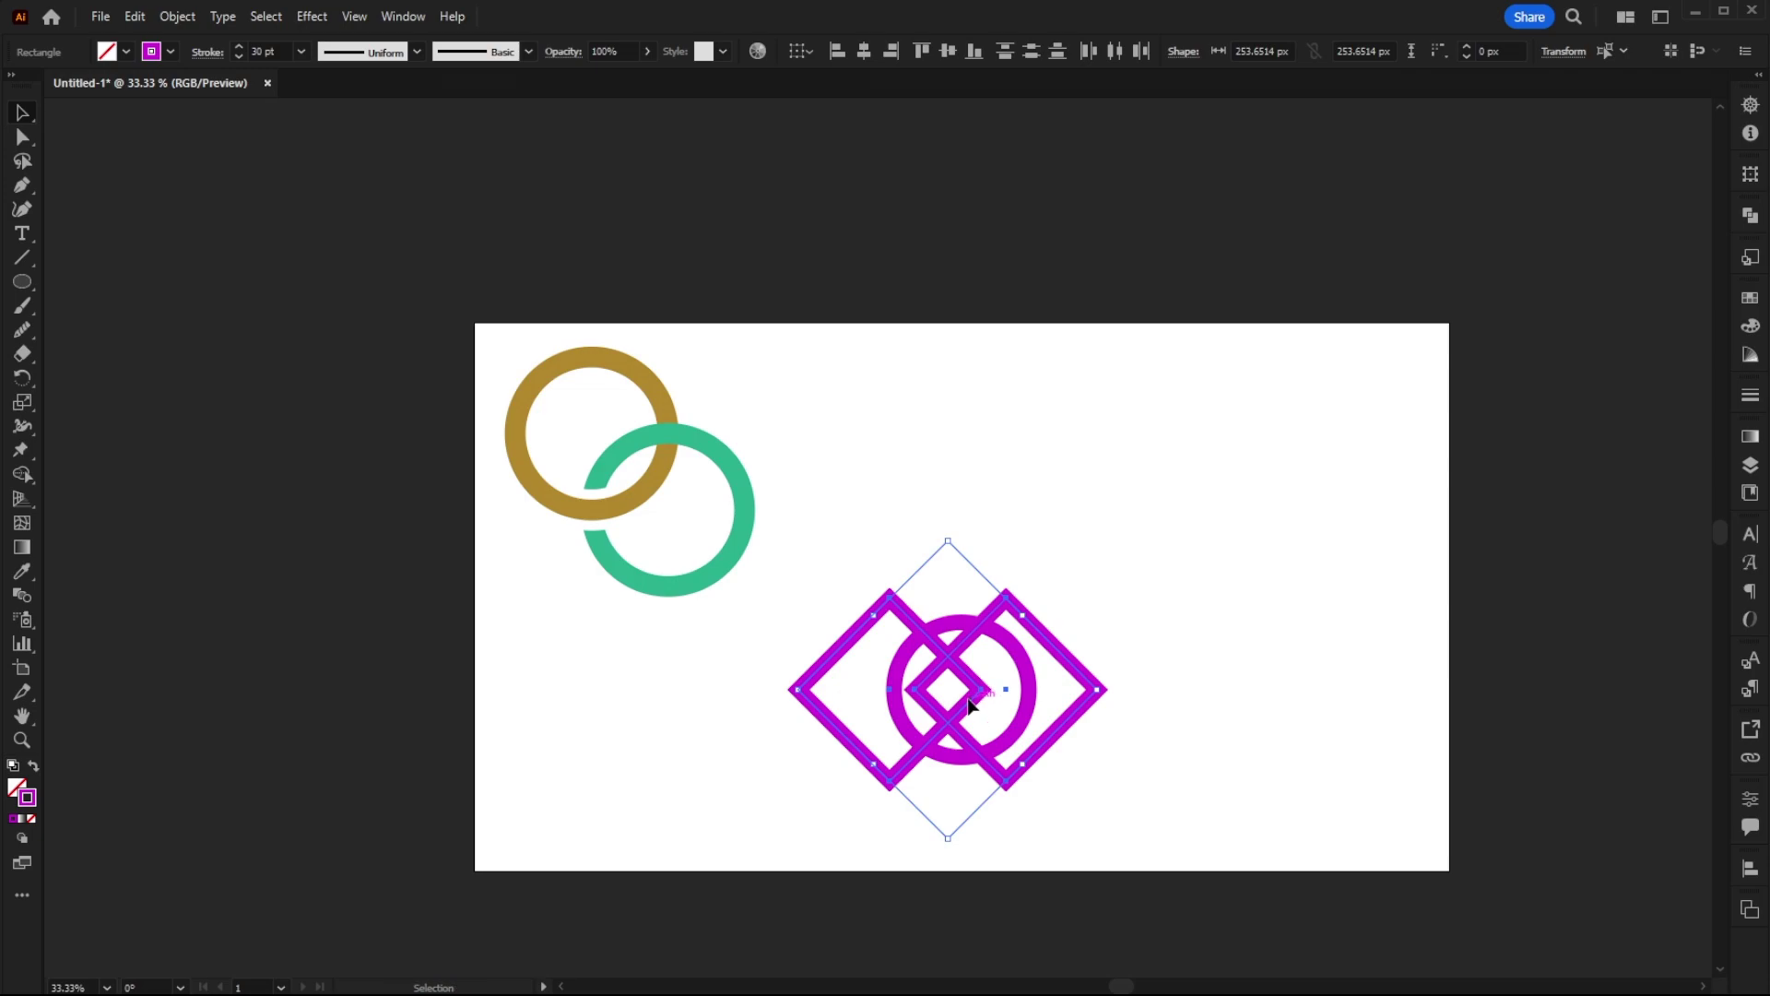
{"action": "left_click_drag", "start_coordinate": [975, 703], "coordinate": [989, 705]}
{"action": "left_click", "coordinate": [1177, 728]}
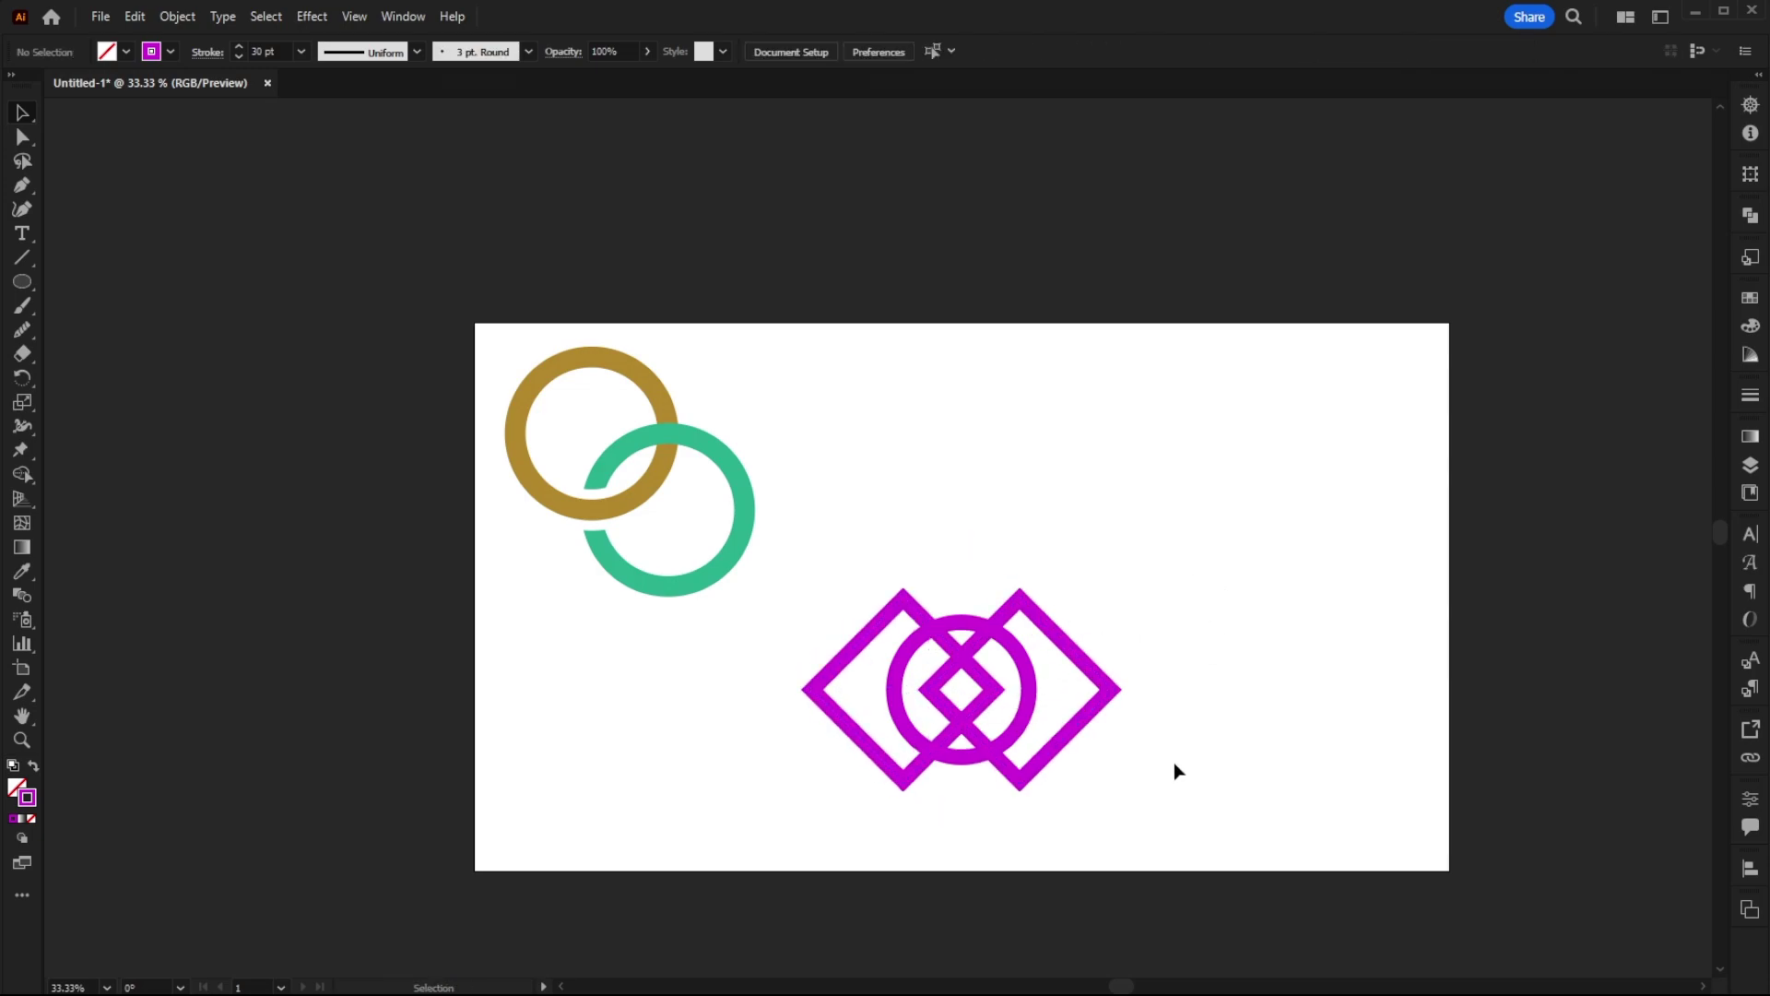
Step: Change the right diamond's stroke colour to green
{"action": "left_click", "coordinate": [1051, 758]}
{"action": "double_click", "coordinate": [26, 800]}
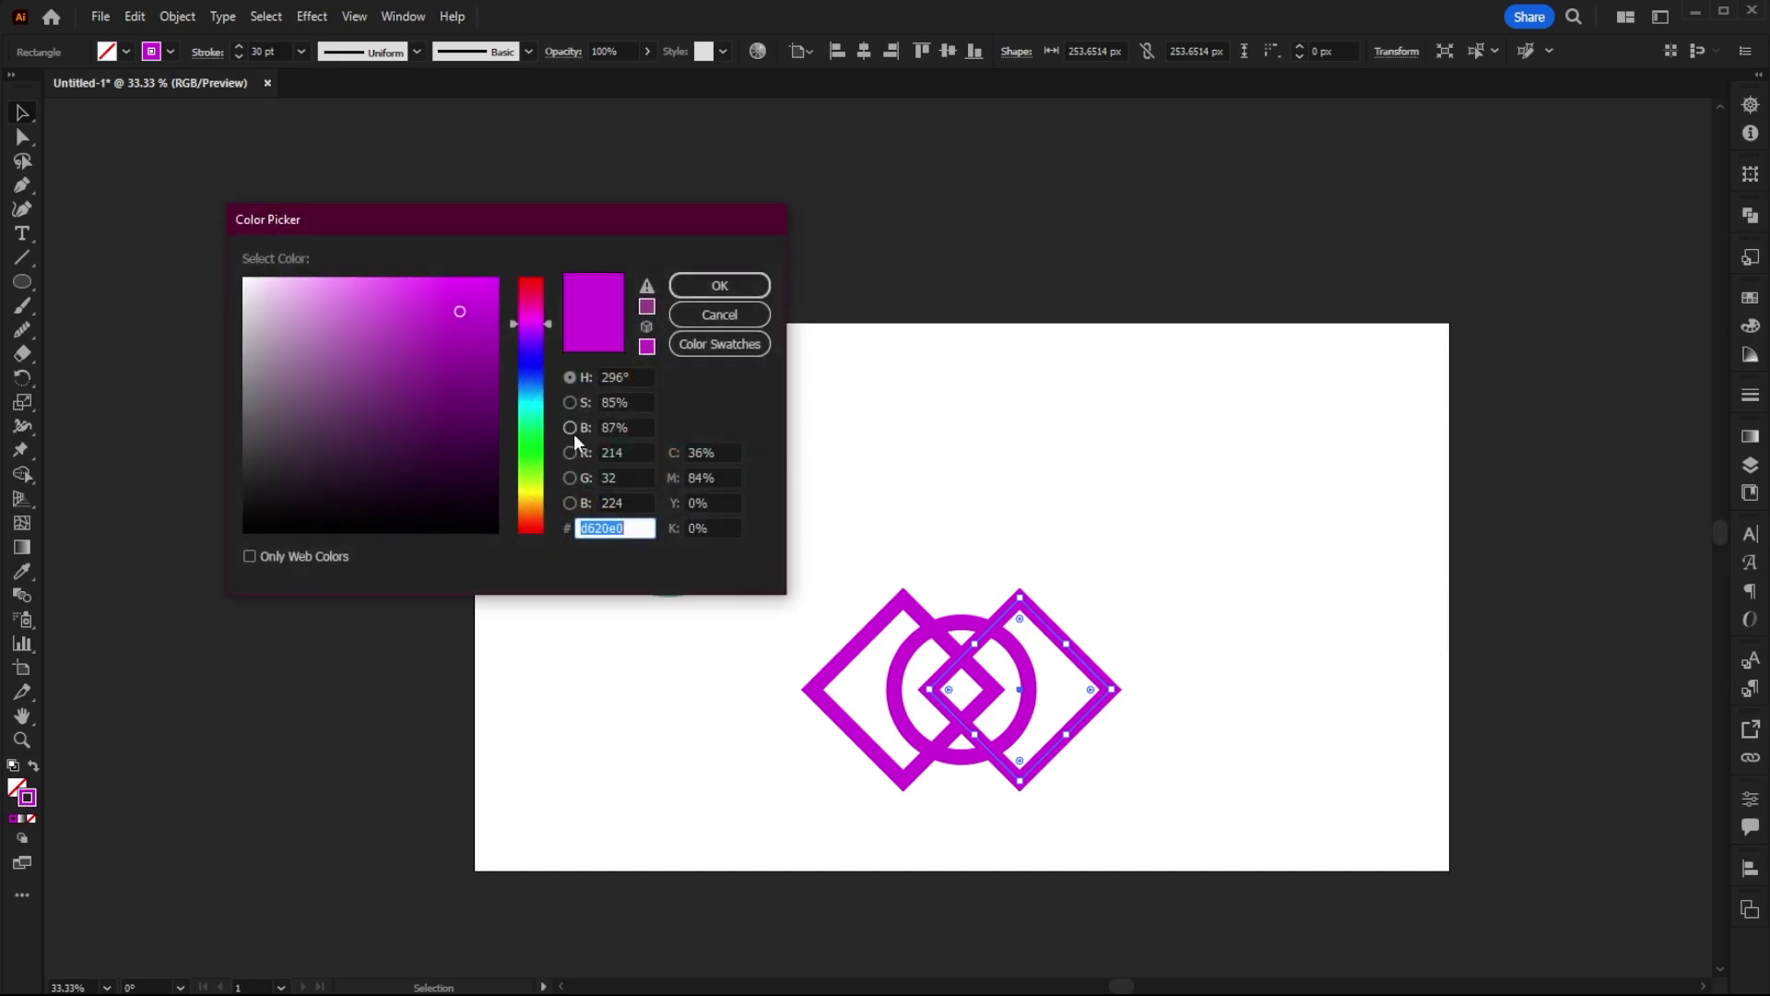
{"action": "left_click", "coordinate": [531, 458]}
{"action": "left_click", "coordinate": [719, 286]}
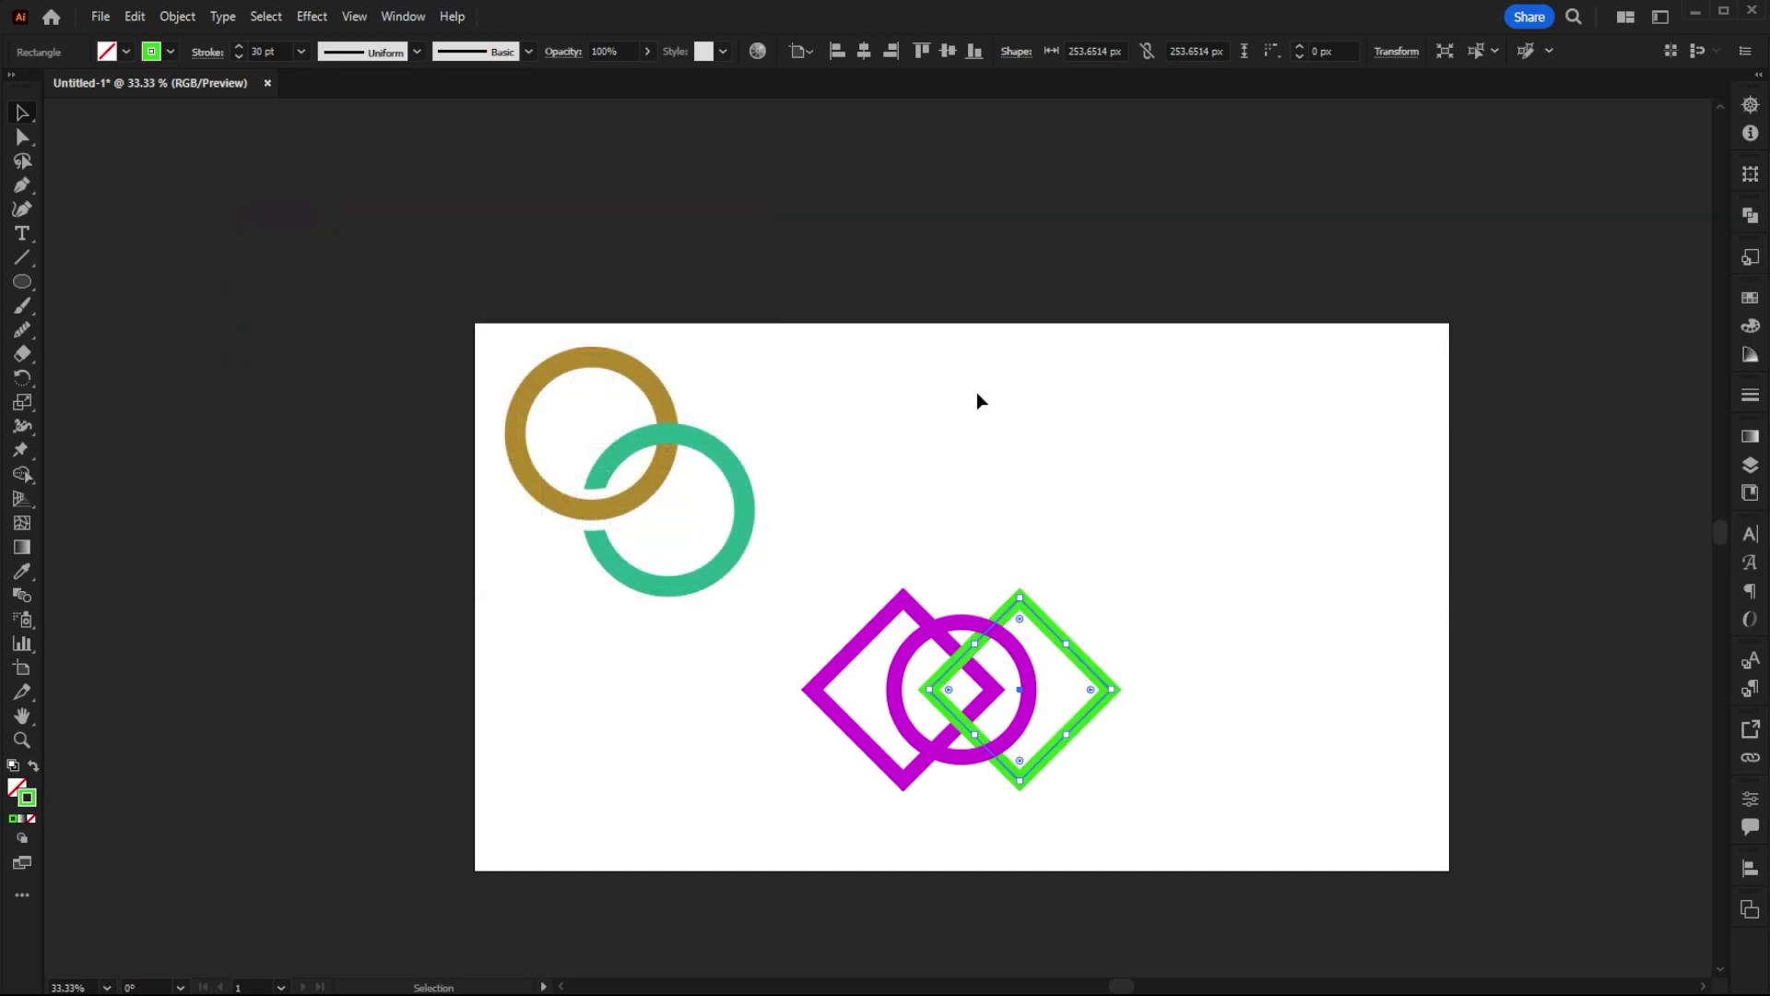
{"action": "left_click", "coordinate": [975, 399]}
Step: Change the circle's stroke to golden yellow (#ddc622)
{"action": "left_click", "coordinate": [895, 700]}
{"action": "double_click", "coordinate": [26, 799]}
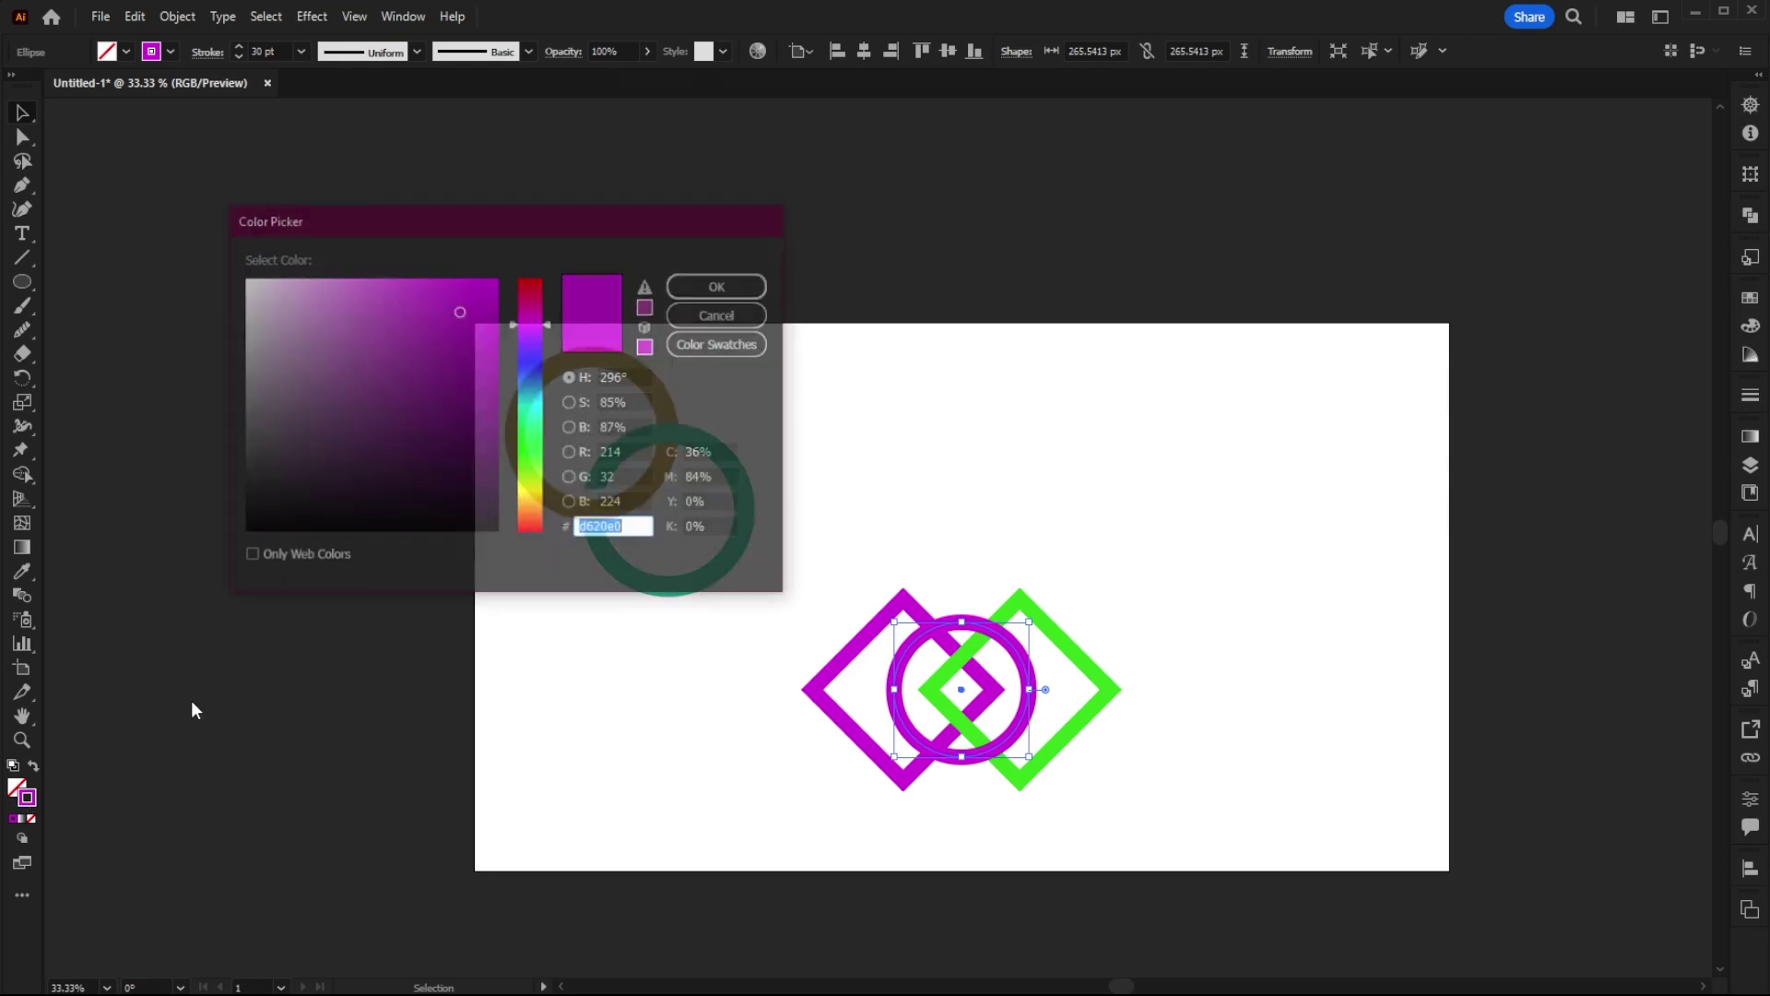
{"action": "left_click_drag", "start_coordinate": [528, 431], "coordinate": [539, 499]}
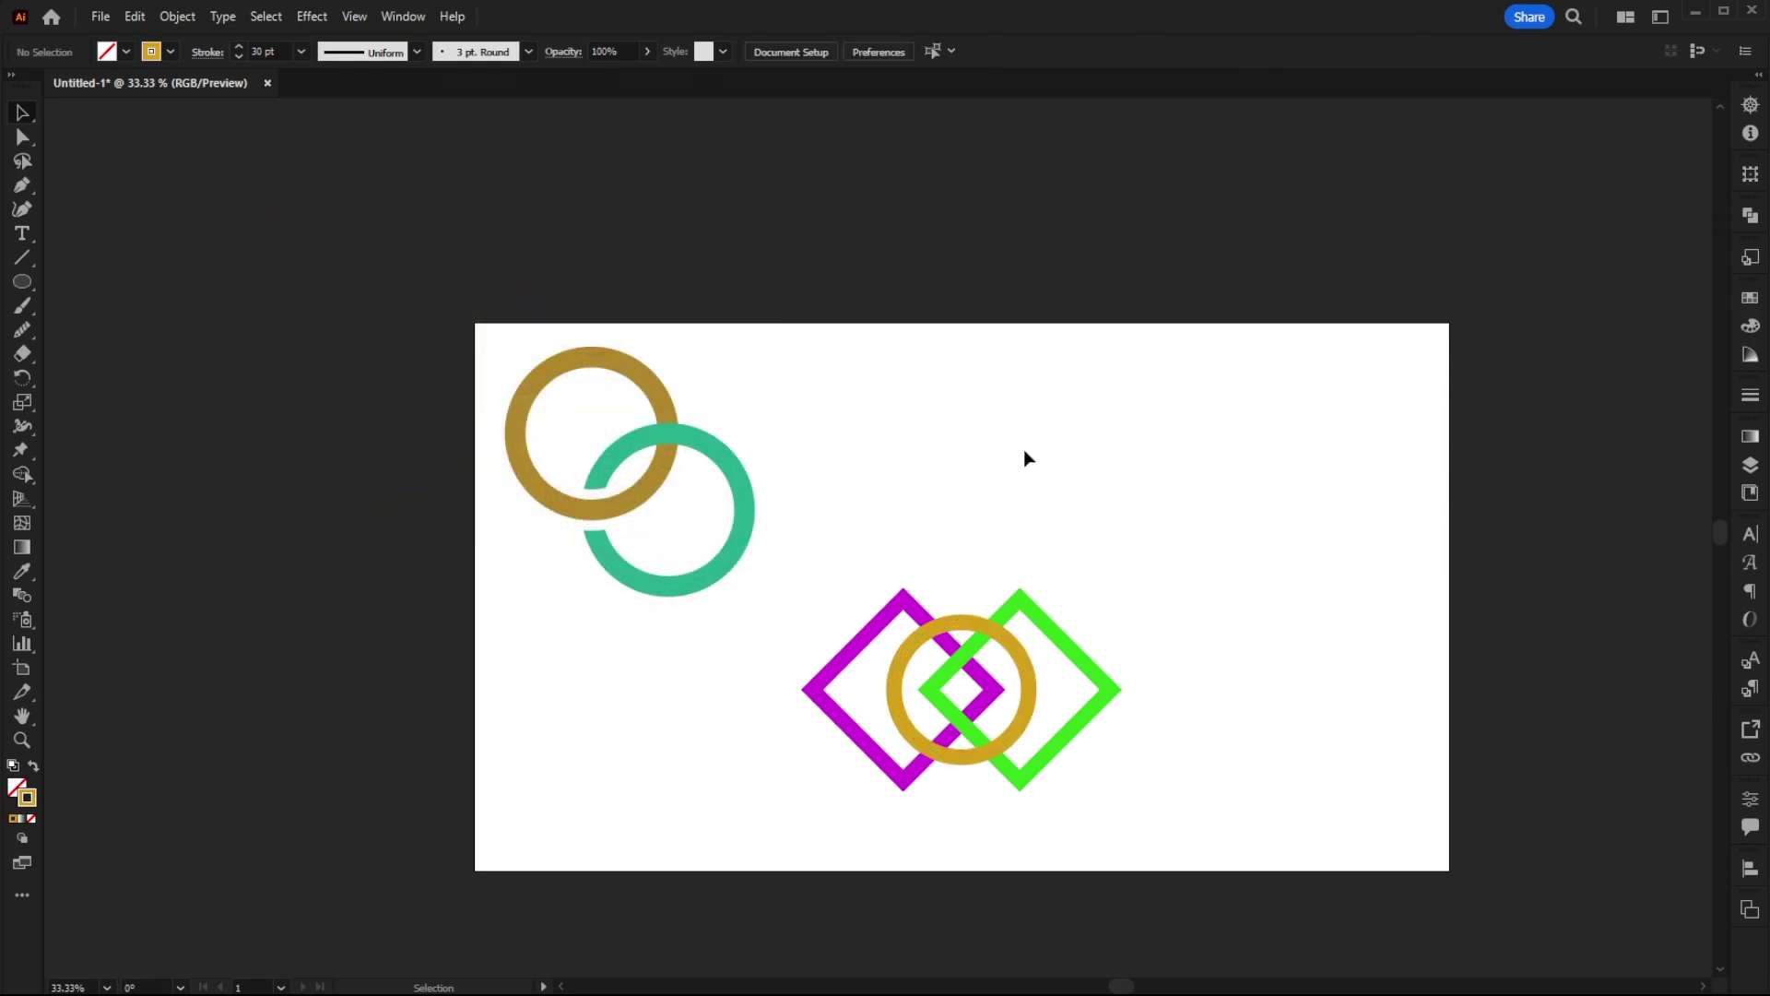
{"action": "scroll", "coordinate": [976, 729], "scroll_direction": "up", "scroll_amount": 1}
{"action": "scroll", "coordinate": [1232, 831], "scroll_direction": "down", "scroll_amount": 2}
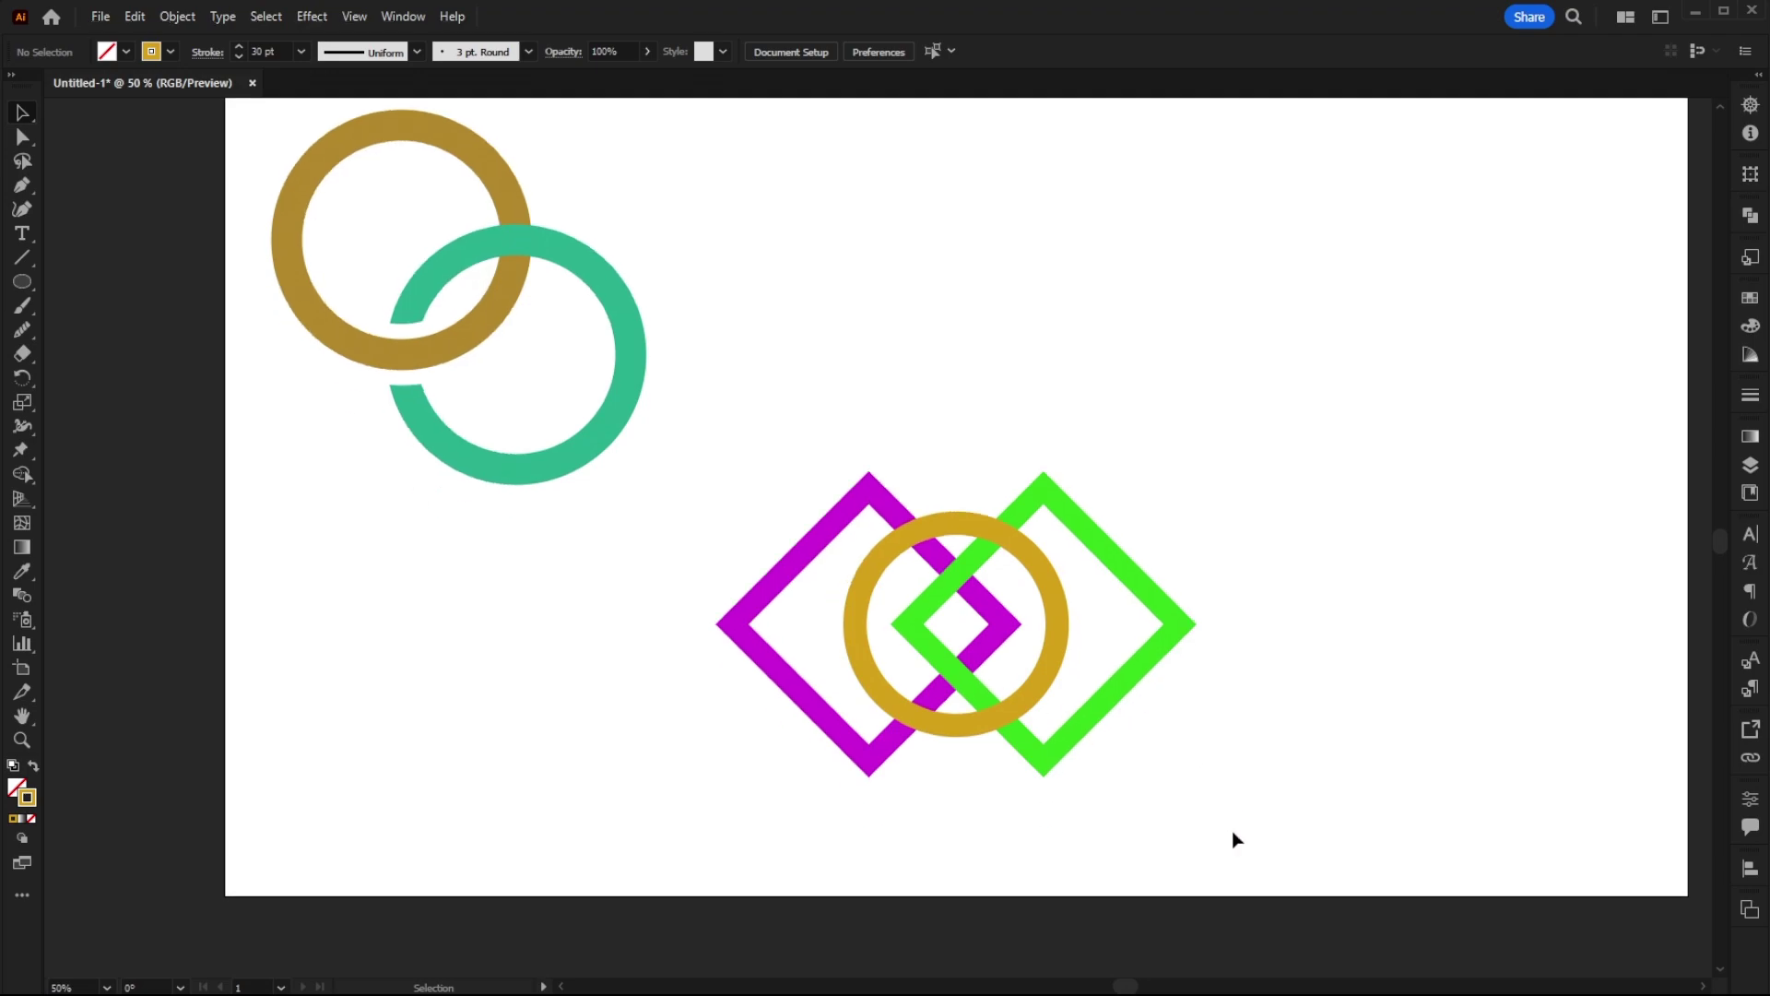
{"action": "scroll", "coordinate": [1201, 830], "scroll_direction": "right", "scroll_amount": 2}
{"action": "left_click_drag", "start_coordinate": [1181, 826], "coordinate": [672, 446]}
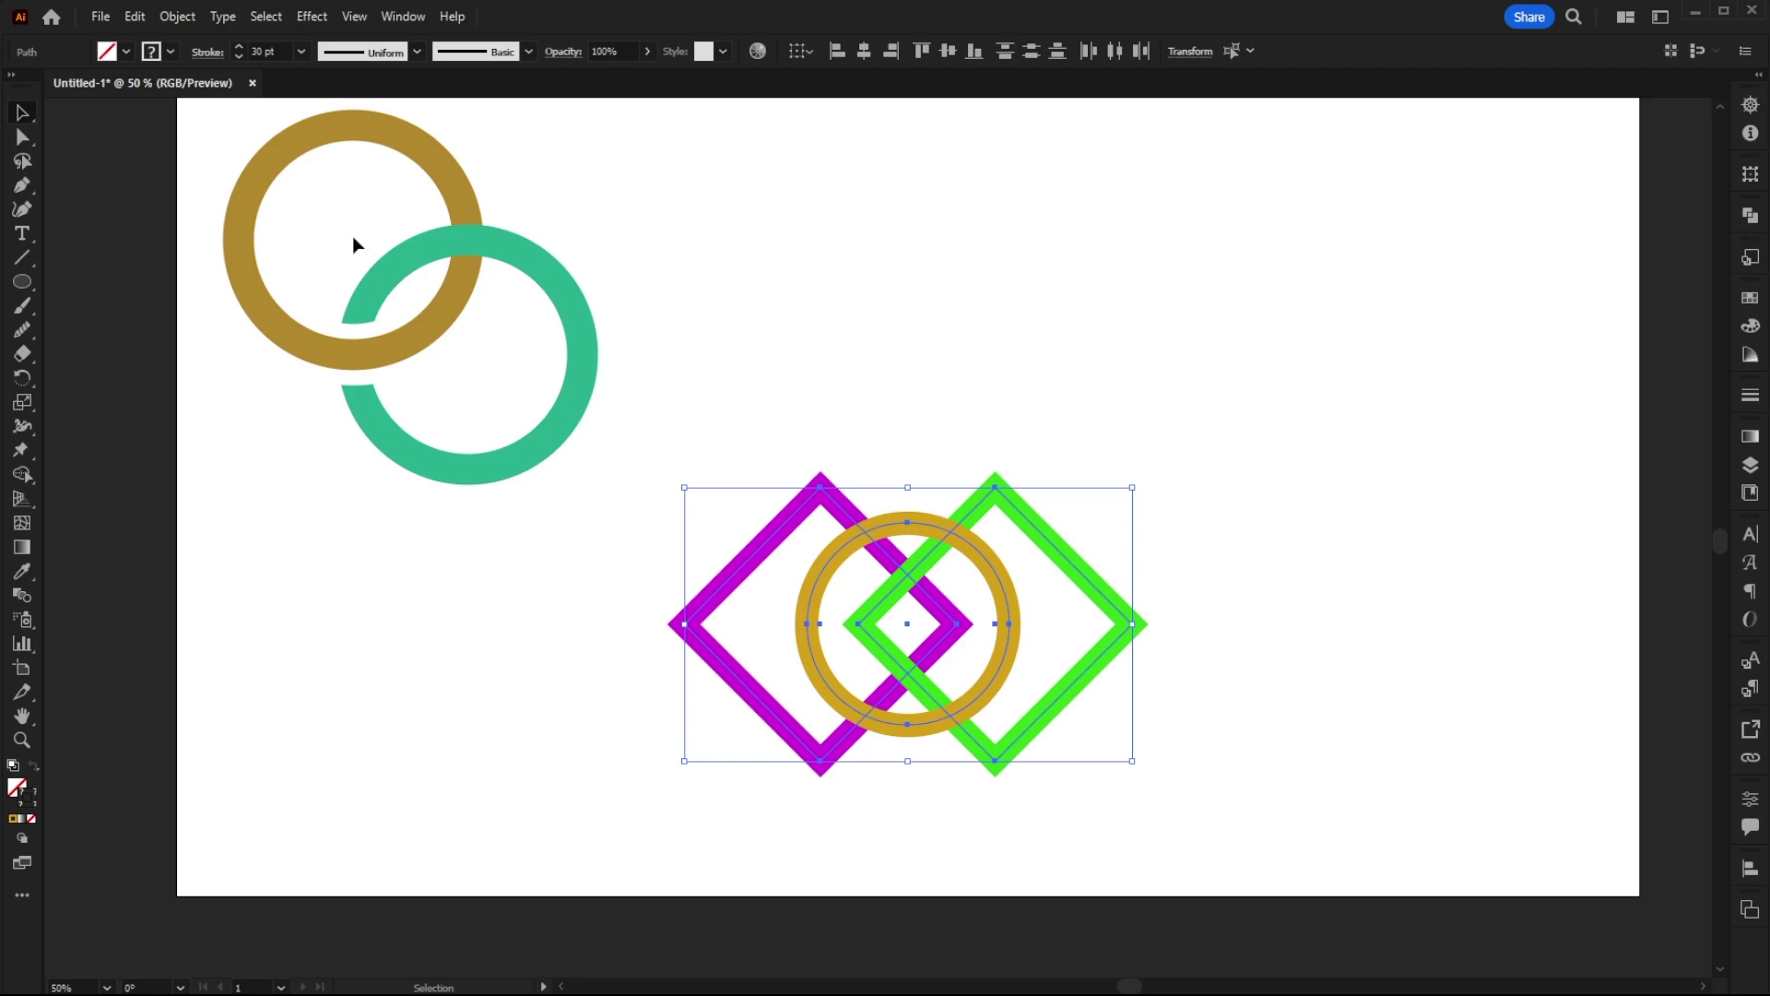
Step: Intertwine the diamonds and gold ring, swapping stacking at the magenta-gold and green-gold crossings
{"action": "left_click", "coordinate": [174, 17]}
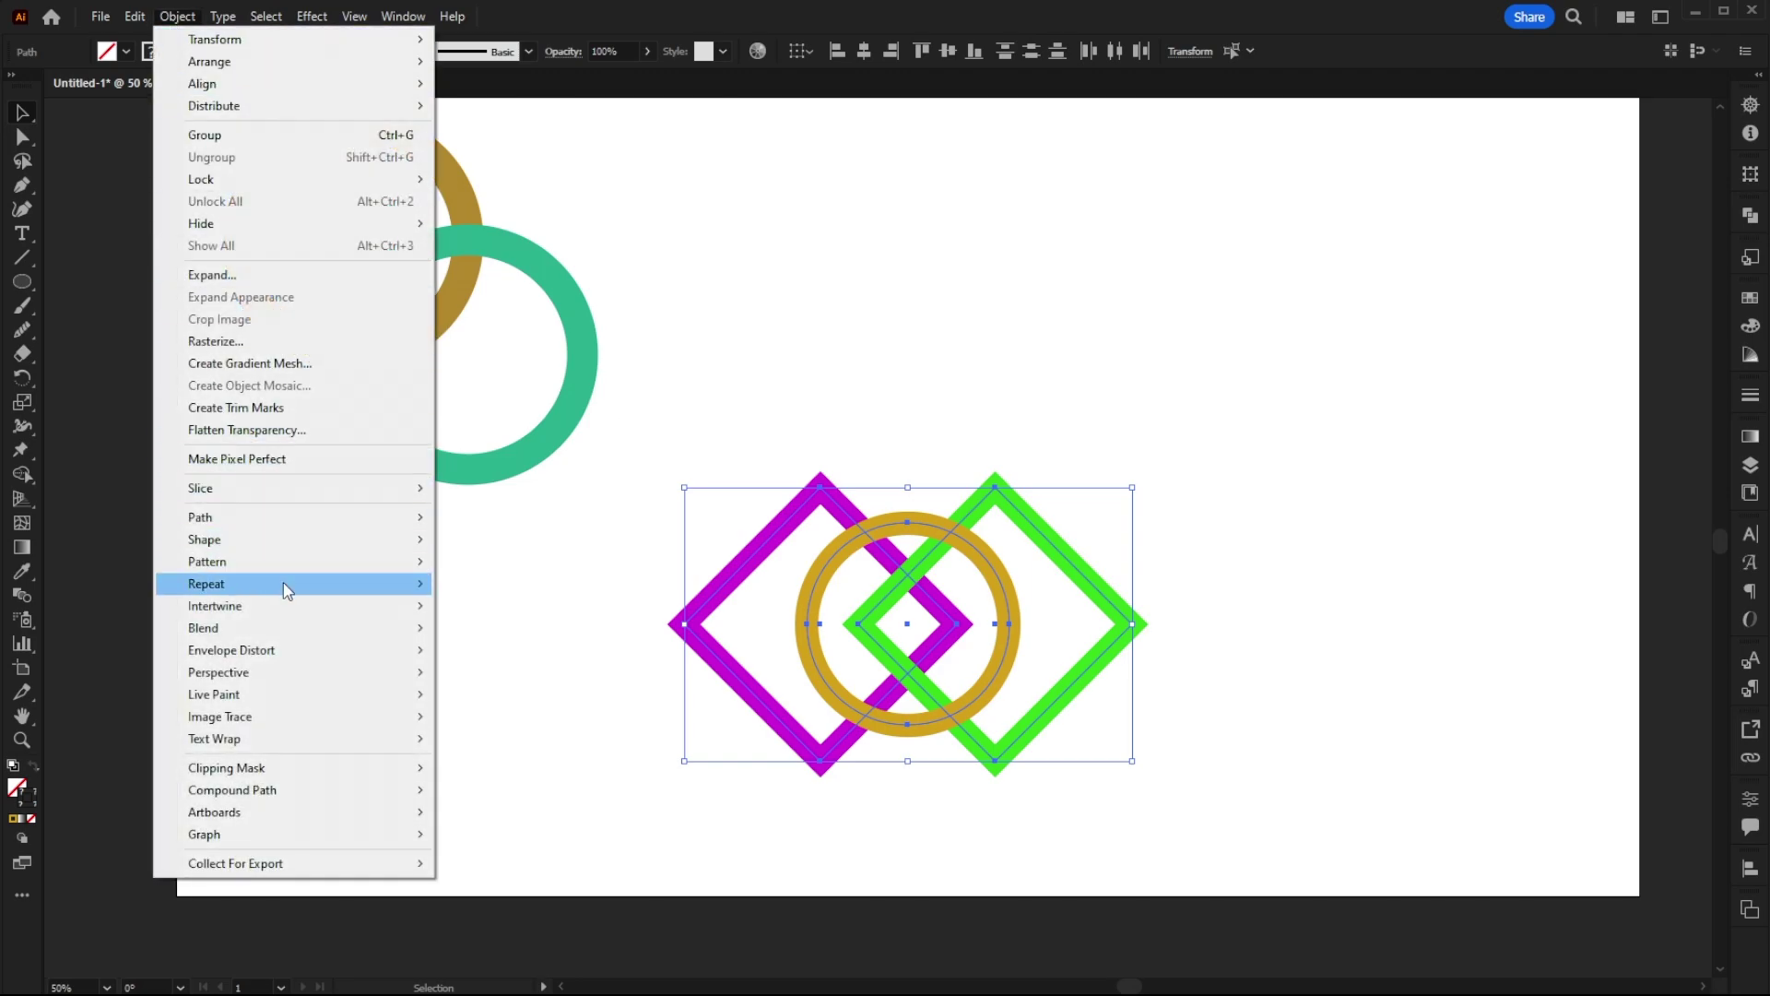
{"action": "mouse_move", "coordinate": [361, 605]}
{"action": "left_click", "coordinate": [471, 606]}
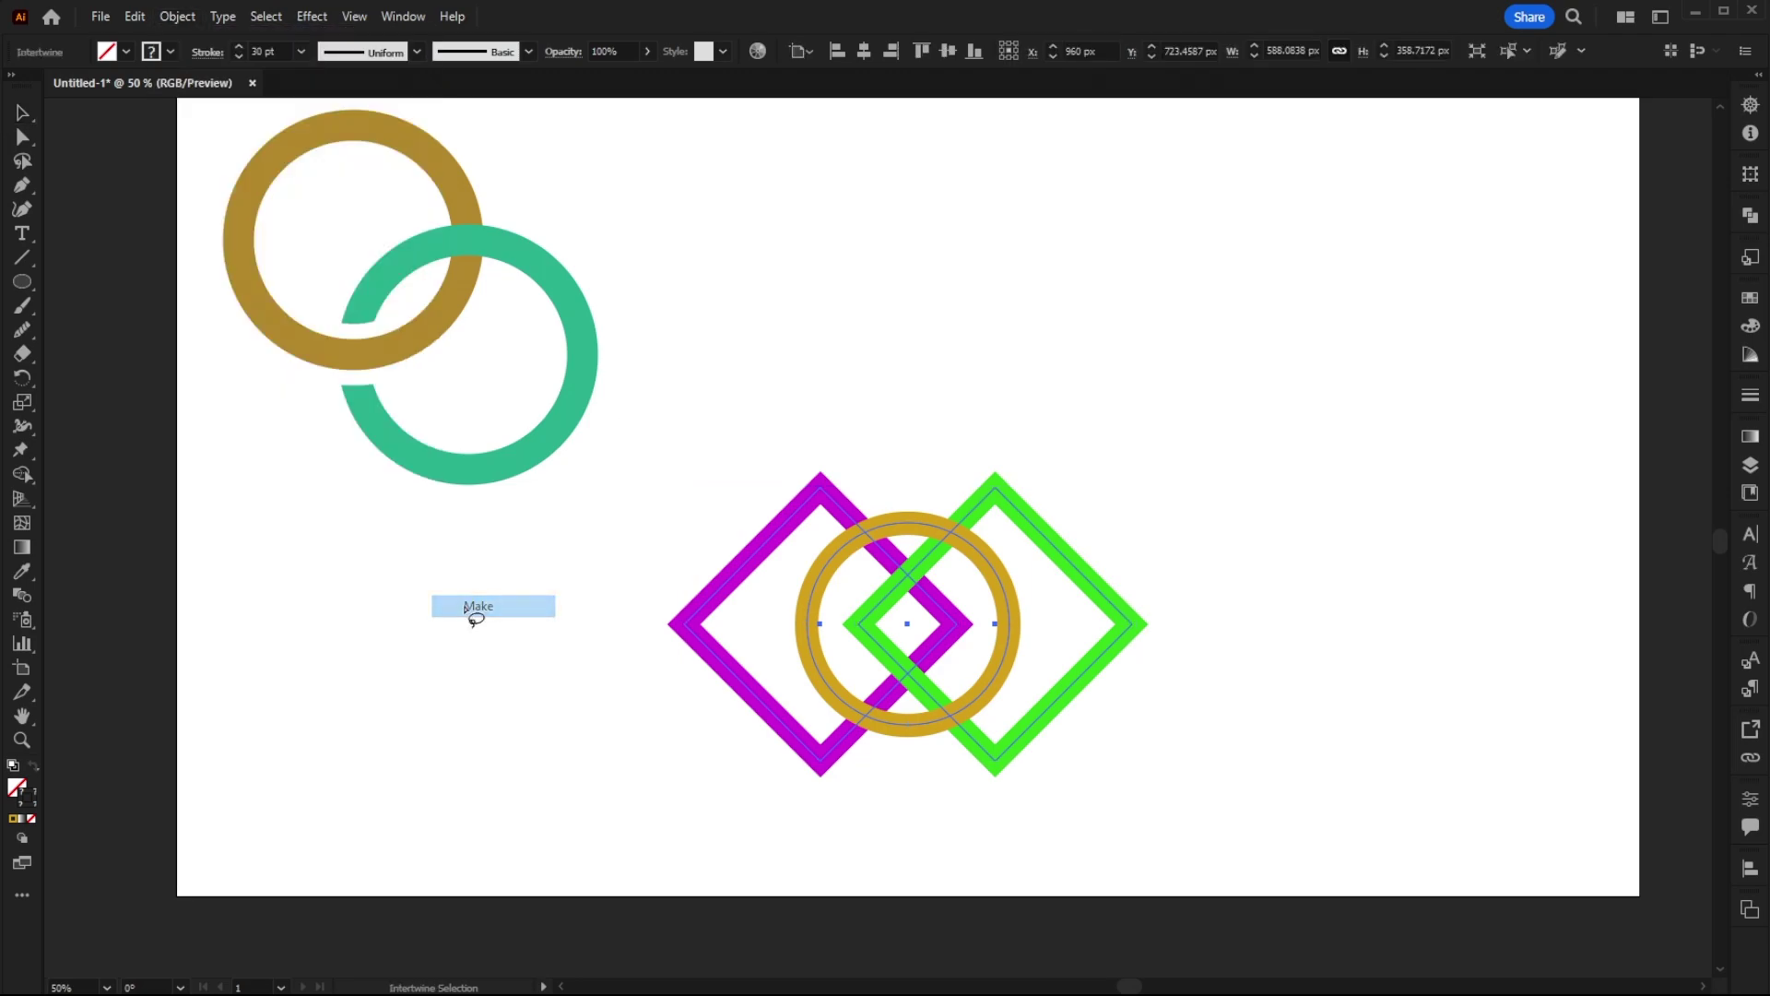
{"action": "mouse_move", "coordinate": [827, 532]}
{"action": "left_mouse_down"}
{"action": "mouse_move", "coordinate": [890, 551]}
{"action": "mouse_move", "coordinate": [901, 526]}
{"action": "mouse_move", "coordinate": [882, 505]}
{"action": "mouse_move", "coordinate": [823, 547]}
{"action": "left_mouse_up"}
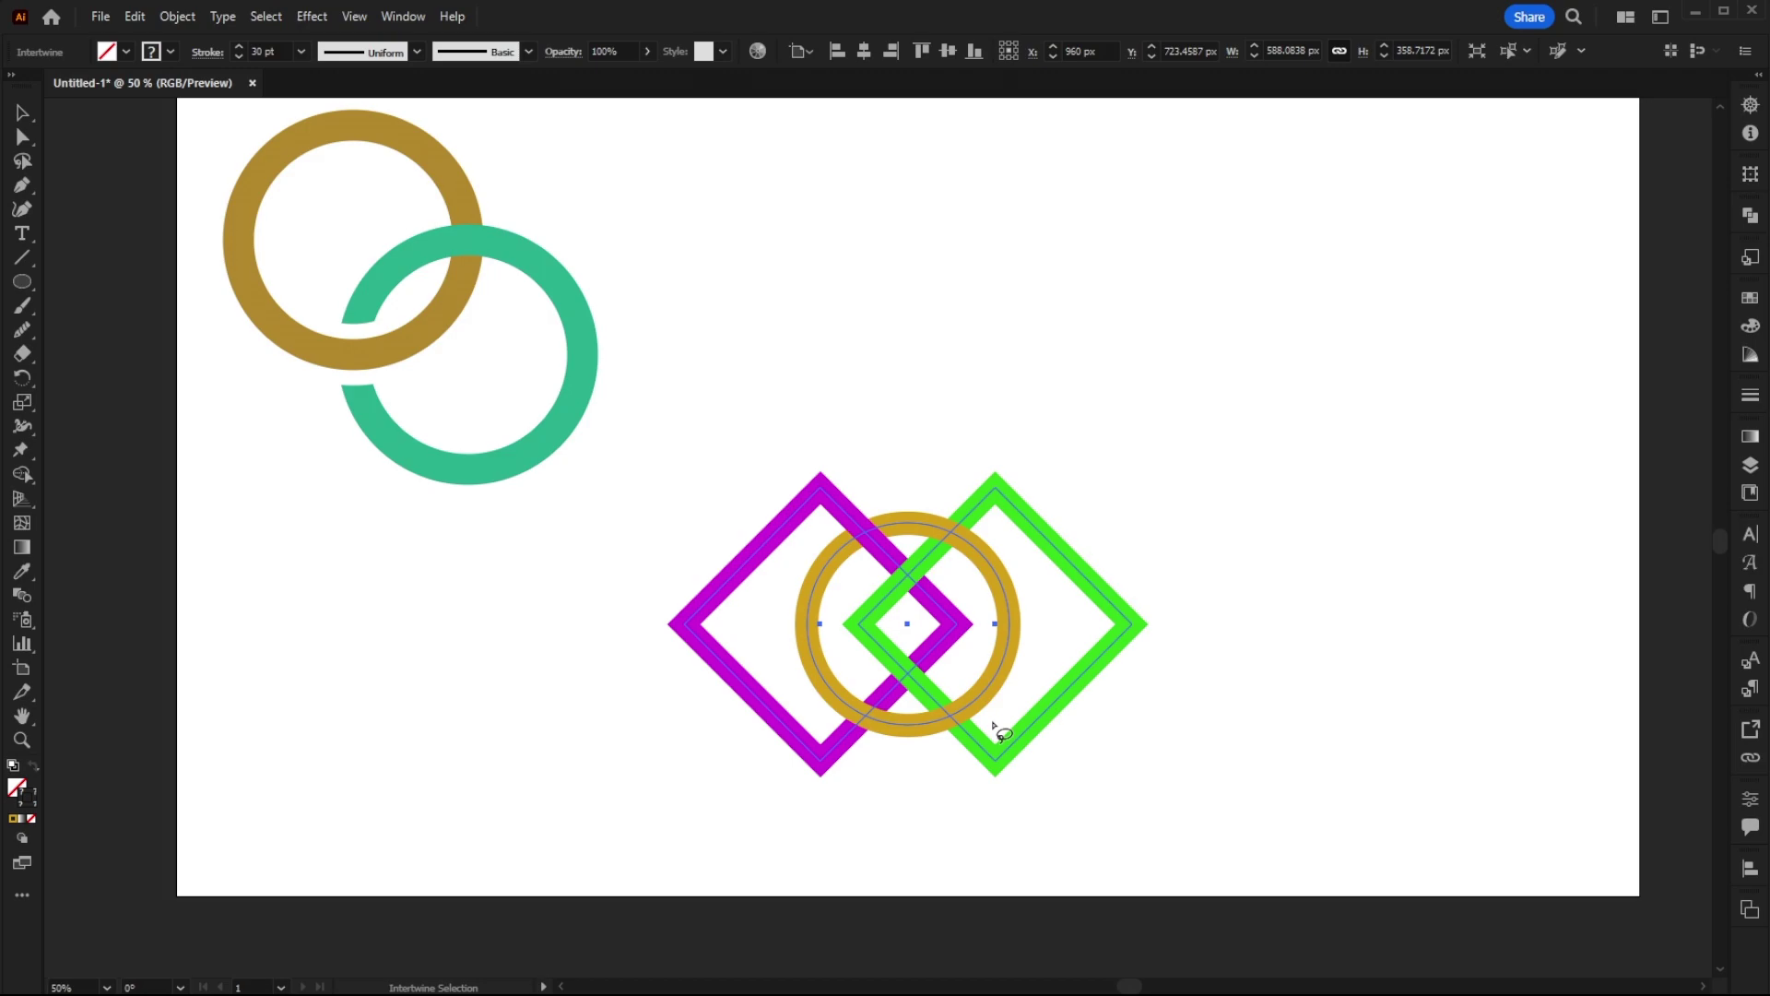
{"action": "mouse_move", "coordinate": [994, 722]}
{"action": "left_mouse_down"}
{"action": "mouse_move", "coordinate": [968, 694]}
{"action": "mouse_move", "coordinate": [936, 701]}
{"action": "mouse_move", "coordinate": [930, 738]}
{"action": "mouse_move", "coordinate": [989, 752]}
{"action": "mouse_move", "coordinate": [997, 728]}
{"action": "left_mouse_up"}
{"action": "mouse_move", "coordinate": [910, 643]}
{"action": "left_mouse_down"}
{"action": "mouse_move", "coordinate": [883, 684]}
{"action": "mouse_move", "coordinate": [900, 710]}
{"action": "mouse_move", "coordinate": [940, 705]}
{"action": "mouse_move", "coordinate": [945, 659]}
{"action": "mouse_move", "coordinate": [922, 652]}
{"action": "left_mouse_up"}
{"action": "left_click", "coordinate": [20, 113]}
{"action": "left_click", "coordinate": [1319, 497]}
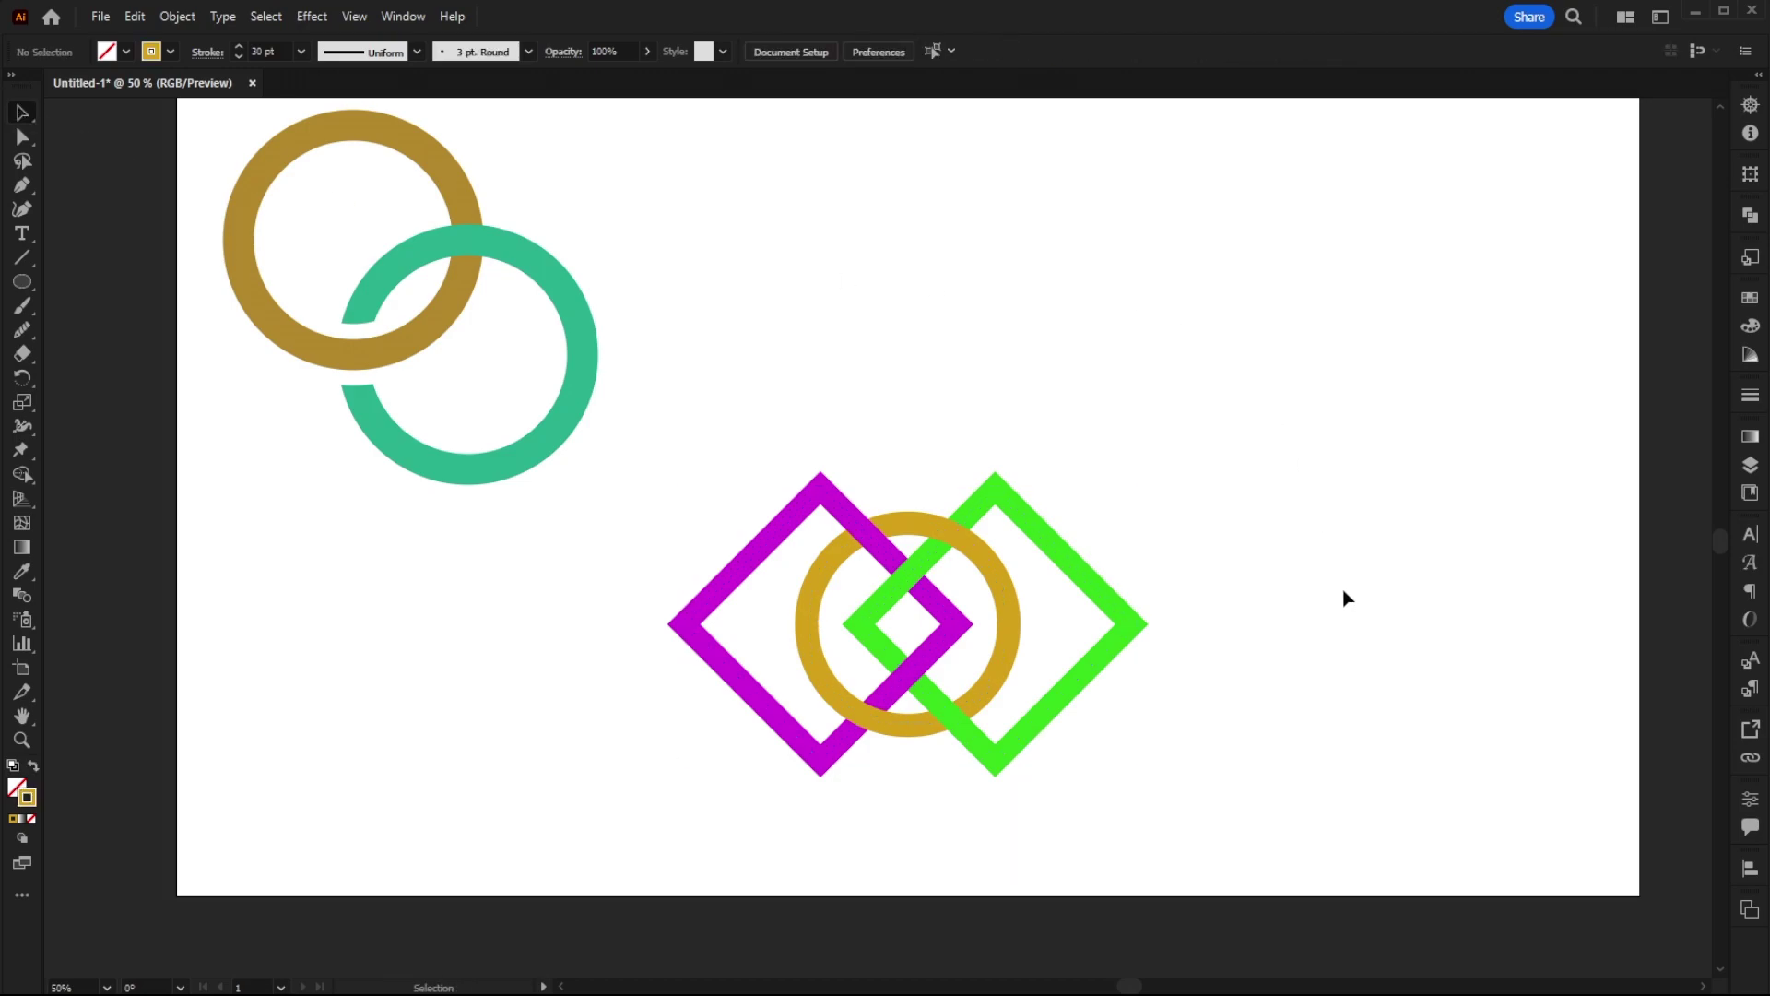
Step: Type a capital P below the artwork and enlarge it
{"action": "scroll", "coordinate": [1342, 589], "scroll_direction": "down", "scroll_amount": 1}
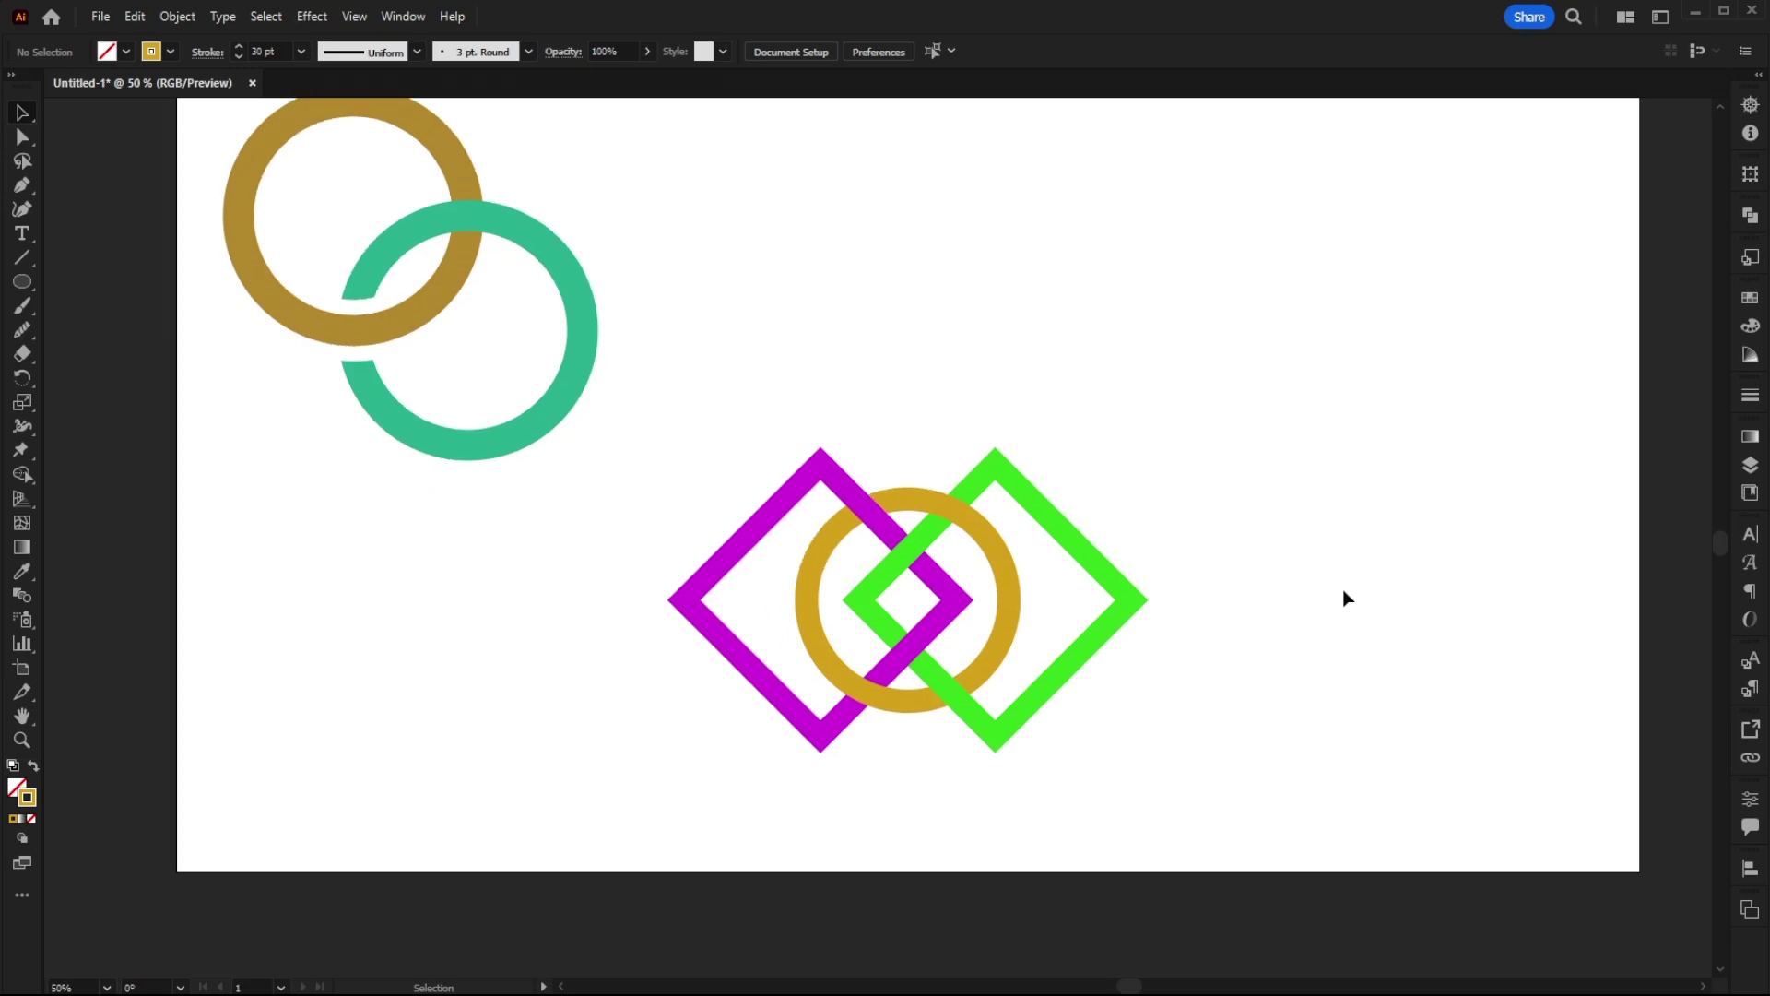
{"action": "scroll", "coordinate": [1187, 669], "scroll_direction": "up", "scroll_amount": 3}
{"action": "left_click_drag", "start_coordinate": [1205, 863], "coordinate": [860, 265]}
{"action": "left_click", "coordinate": [1294, 492]}
{"action": "scroll", "coordinate": [1291, 553], "scroll_direction": "down", "scroll_amount": 1}
{"action": "scroll", "coordinate": [1282, 555], "scroll_direction": "down", "scroll_amount": 1}
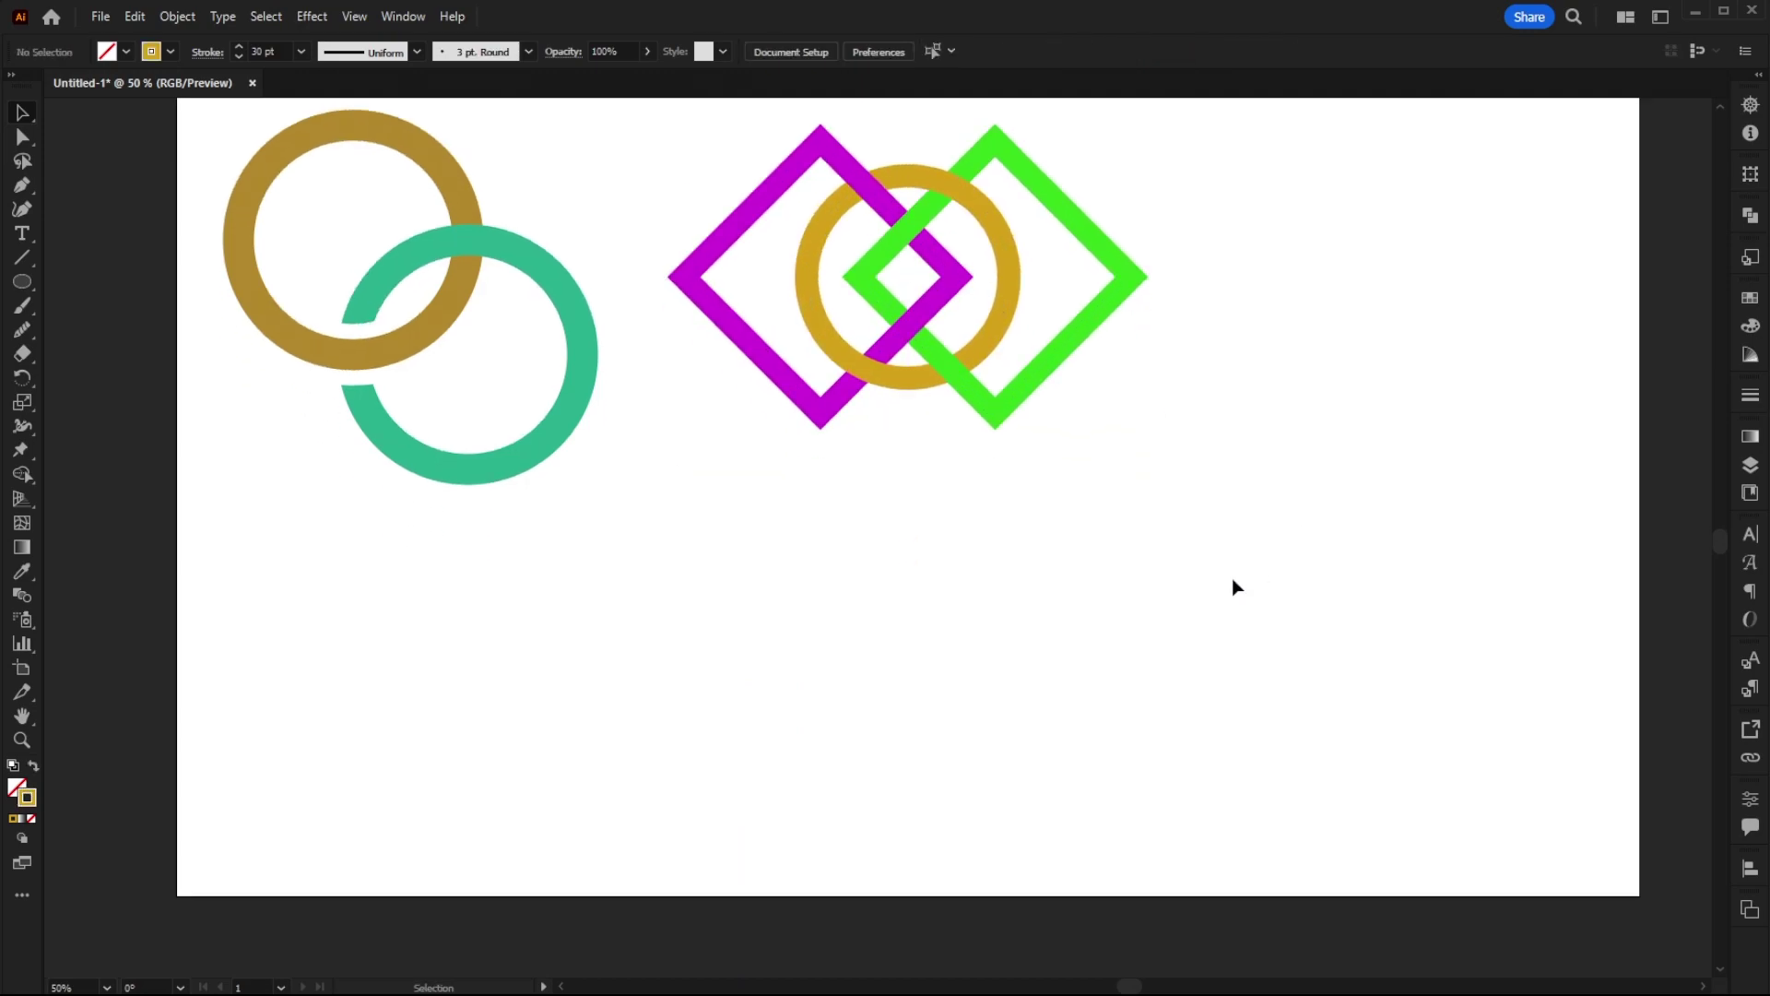
{"action": "key", "text": "t"}
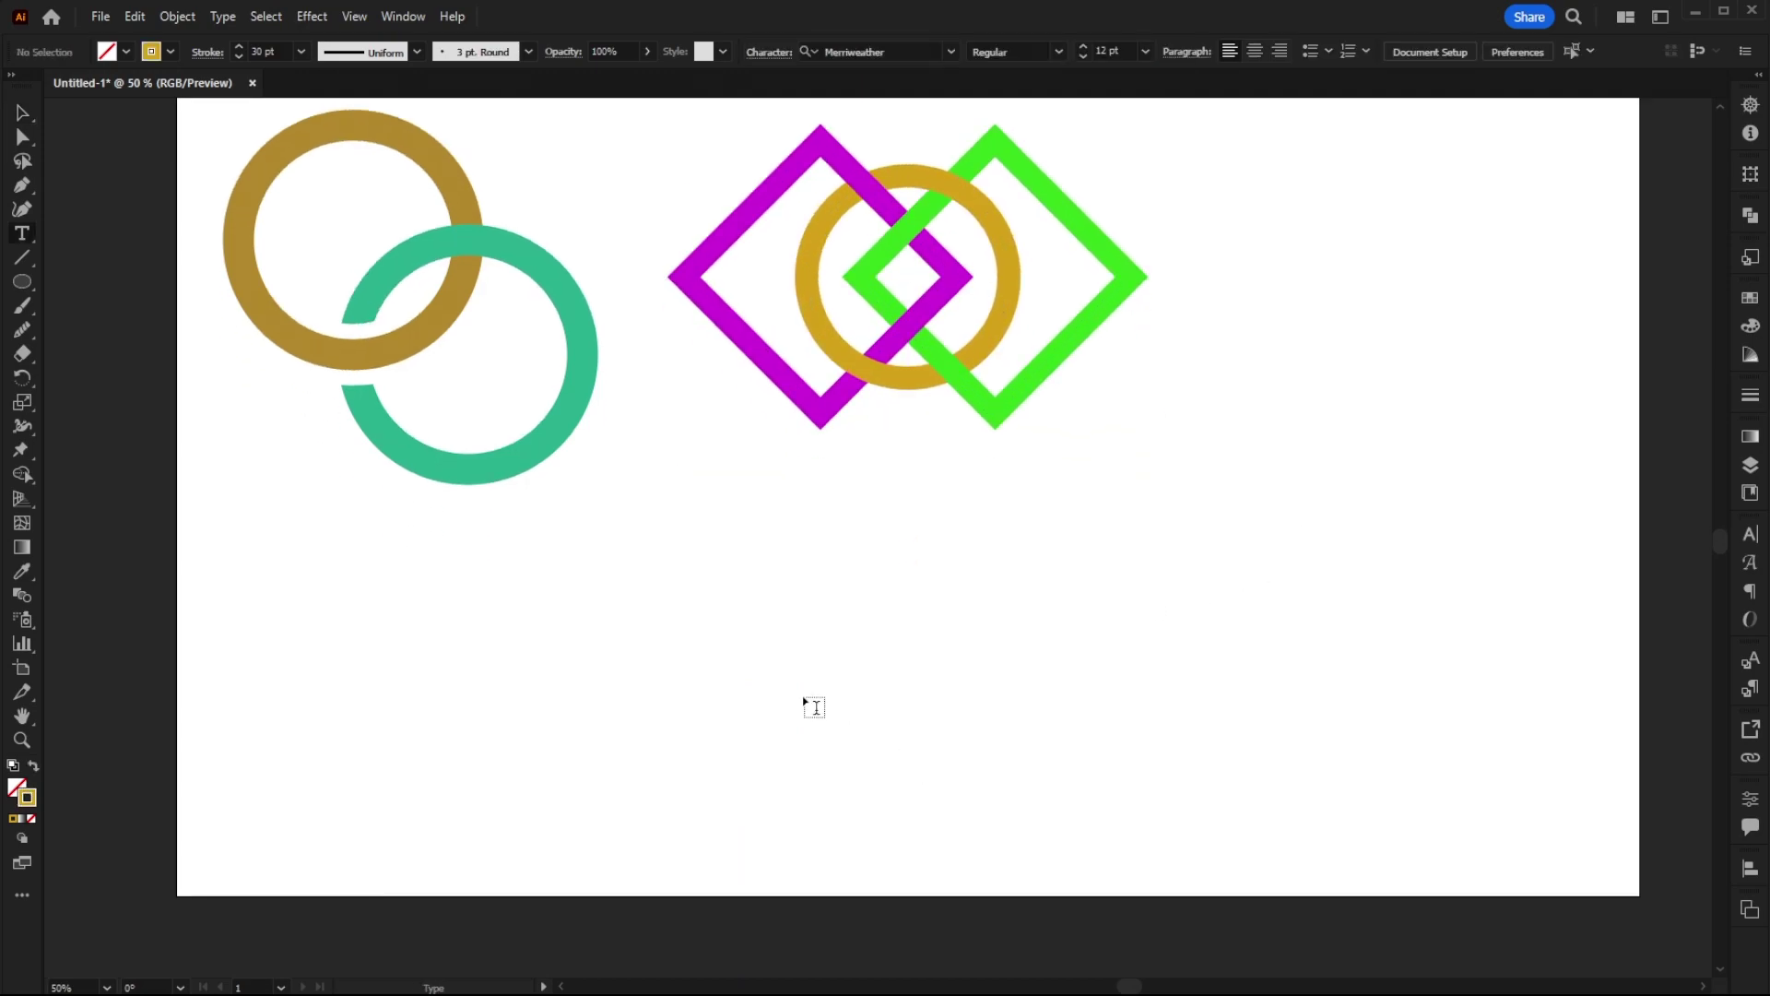
{"action": "left_click", "coordinate": [695, 607]}
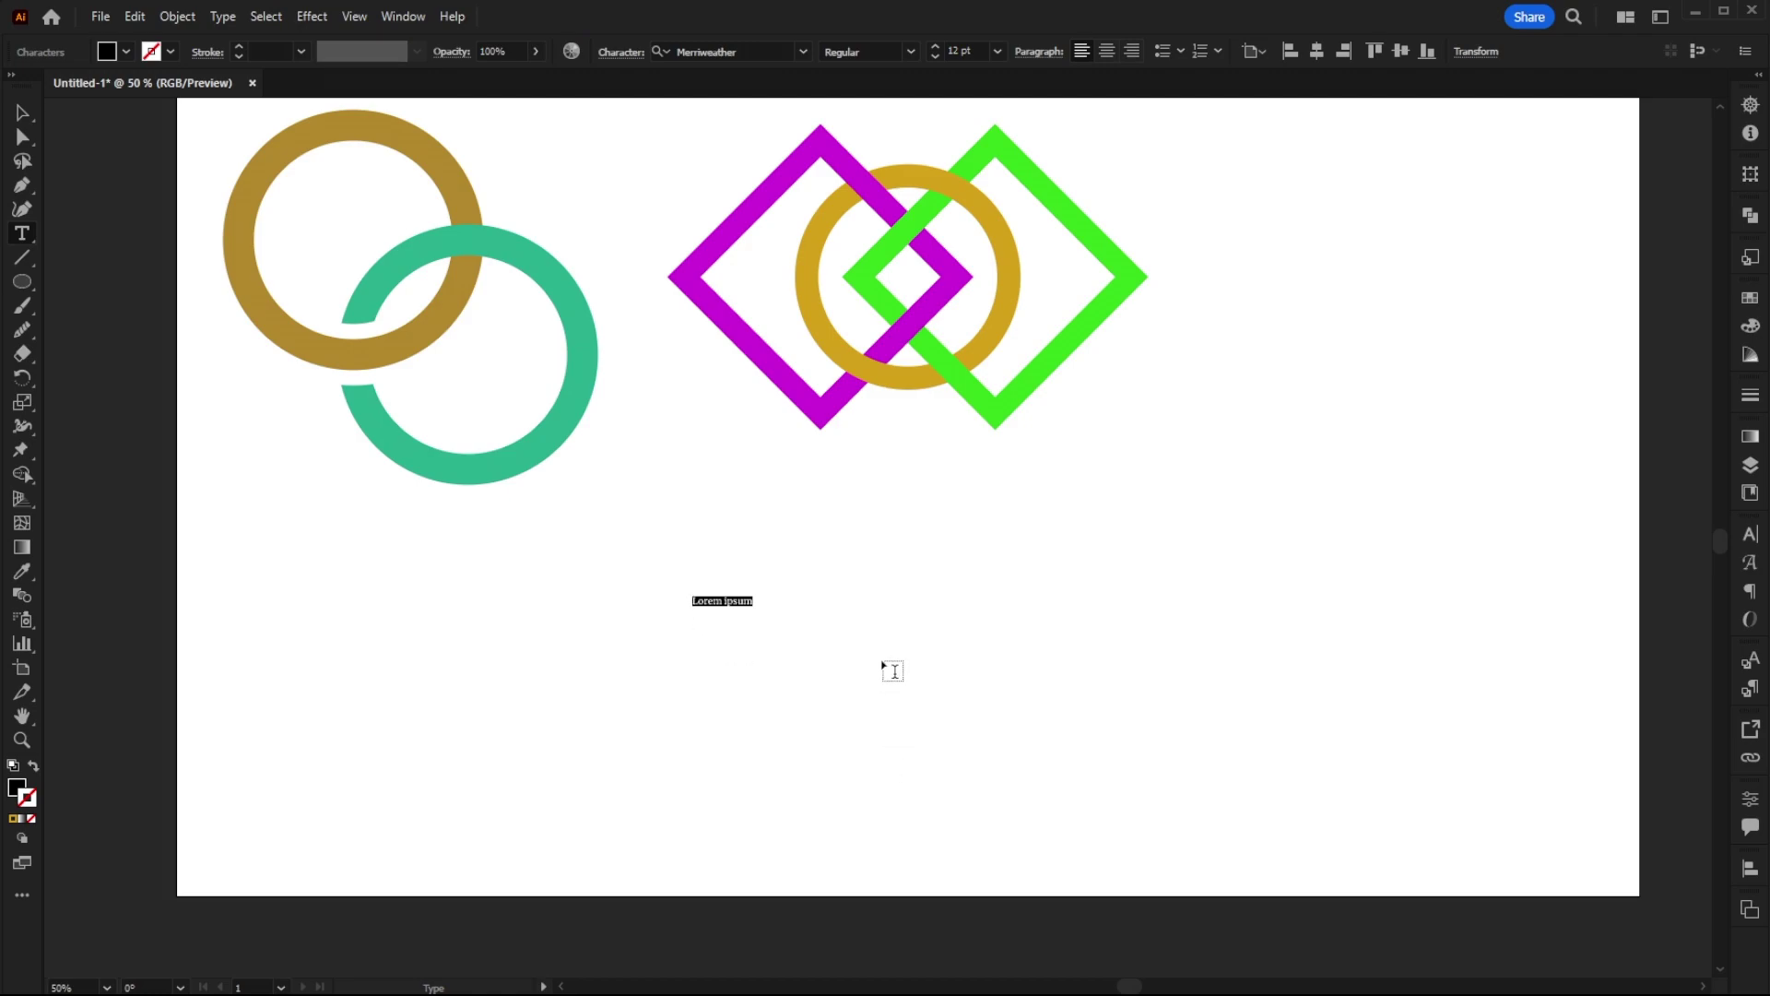
{"action": "key", "text": "BackSpace"}
{"action": "type", "text": "P"}
{"action": "key", "text": "Escape"}
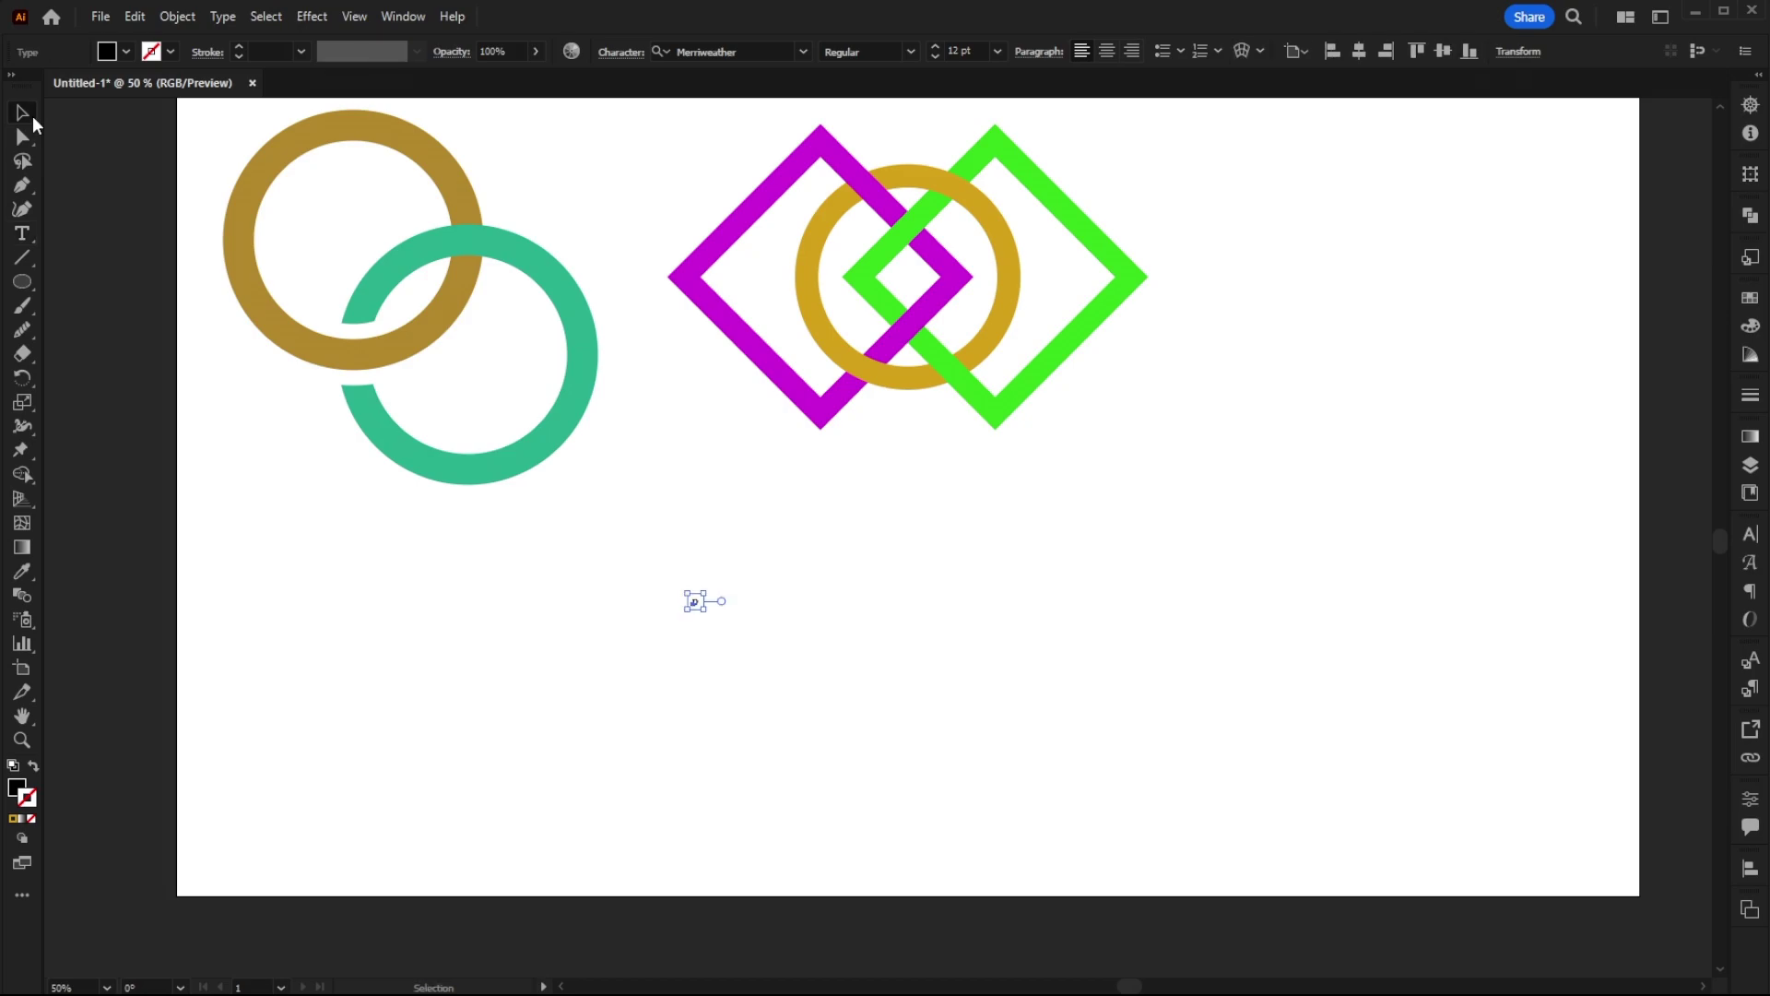
{"action": "left_click_drag", "start_coordinate": [704, 616], "coordinate": [941, 886]}
Step: Set the p in the Abject Failure font and scale it up much larger
{"action": "left_click", "coordinate": [802, 50]}
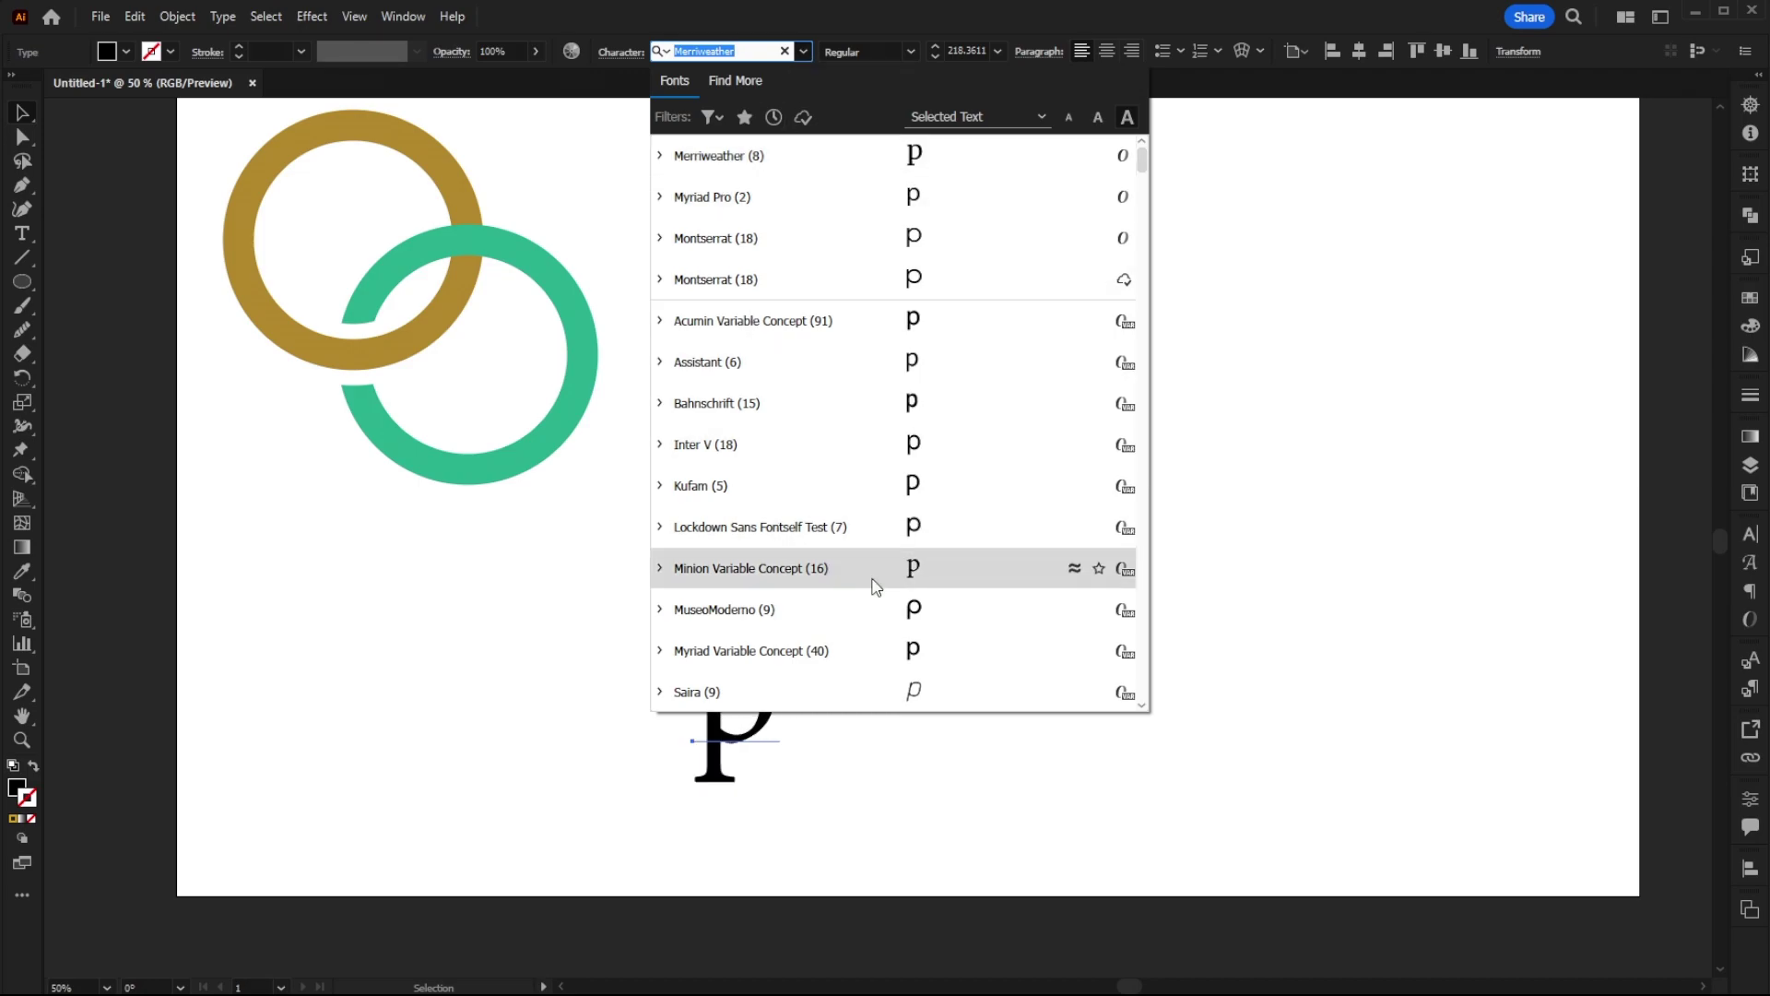
{"action": "scroll", "coordinate": [844, 664], "scroll_direction": "down", "scroll_amount": 2}
{"action": "scroll", "coordinate": [843, 646], "scroll_direction": "down", "scroll_amount": 5}
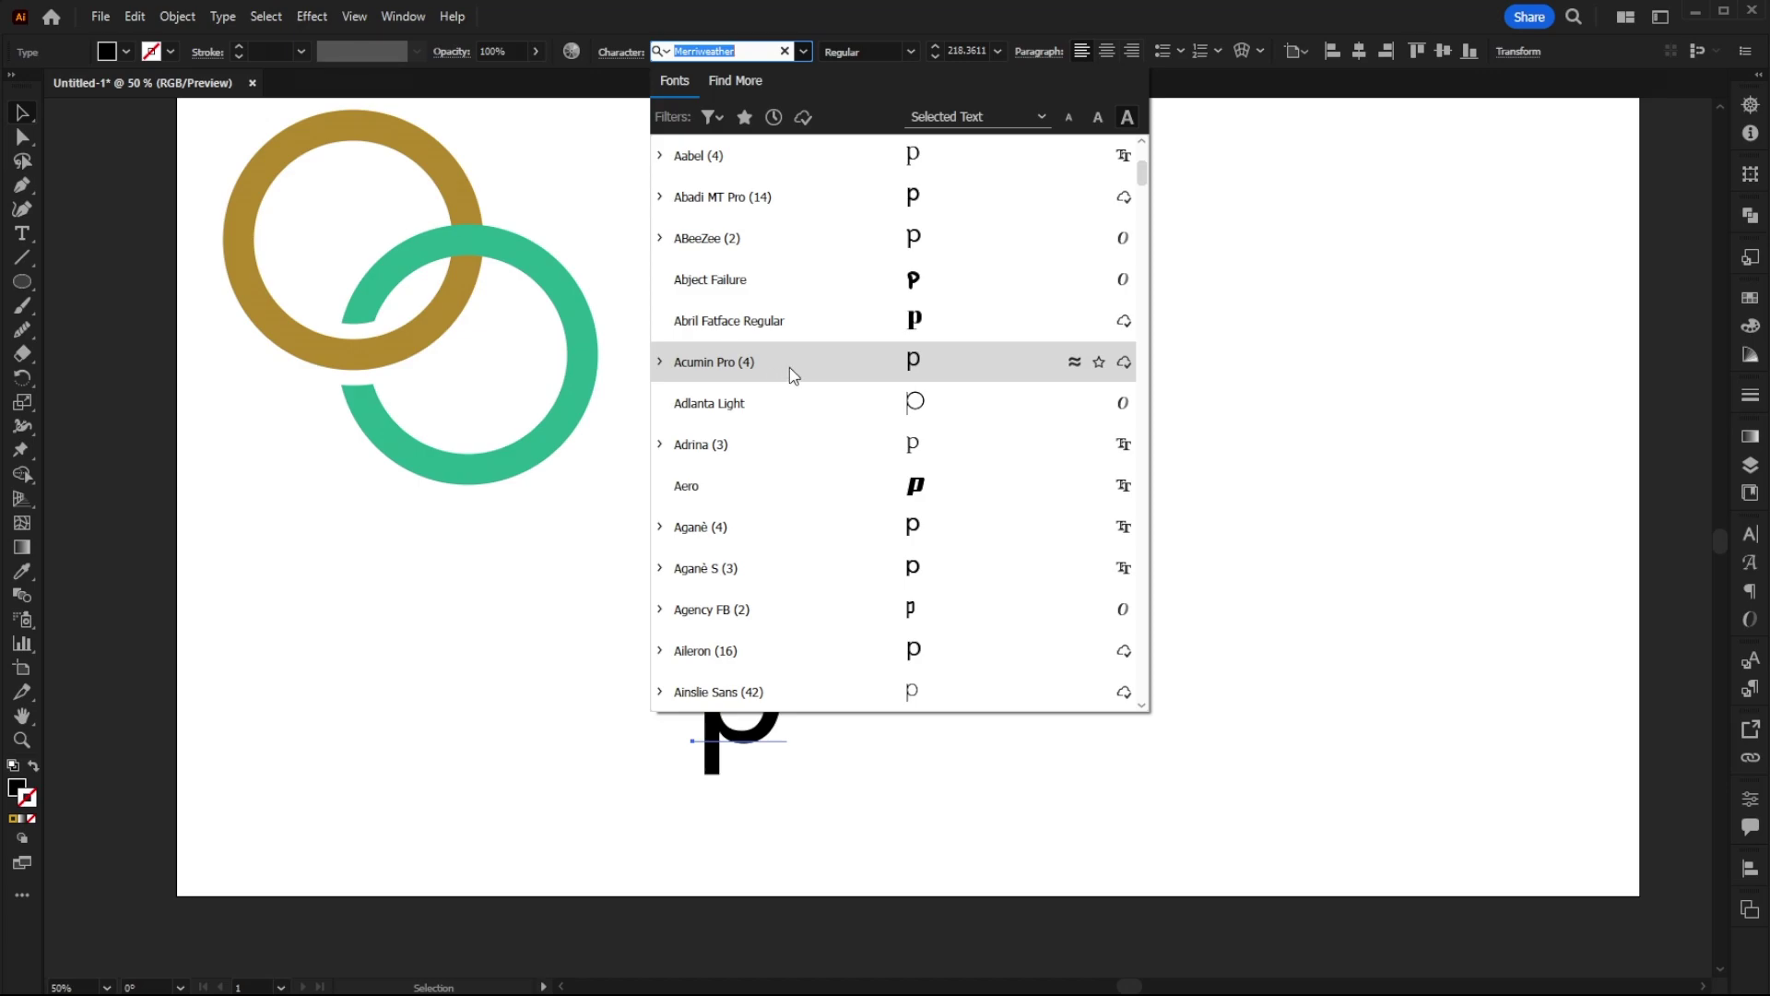
{"action": "left_click", "coordinate": [828, 295]}
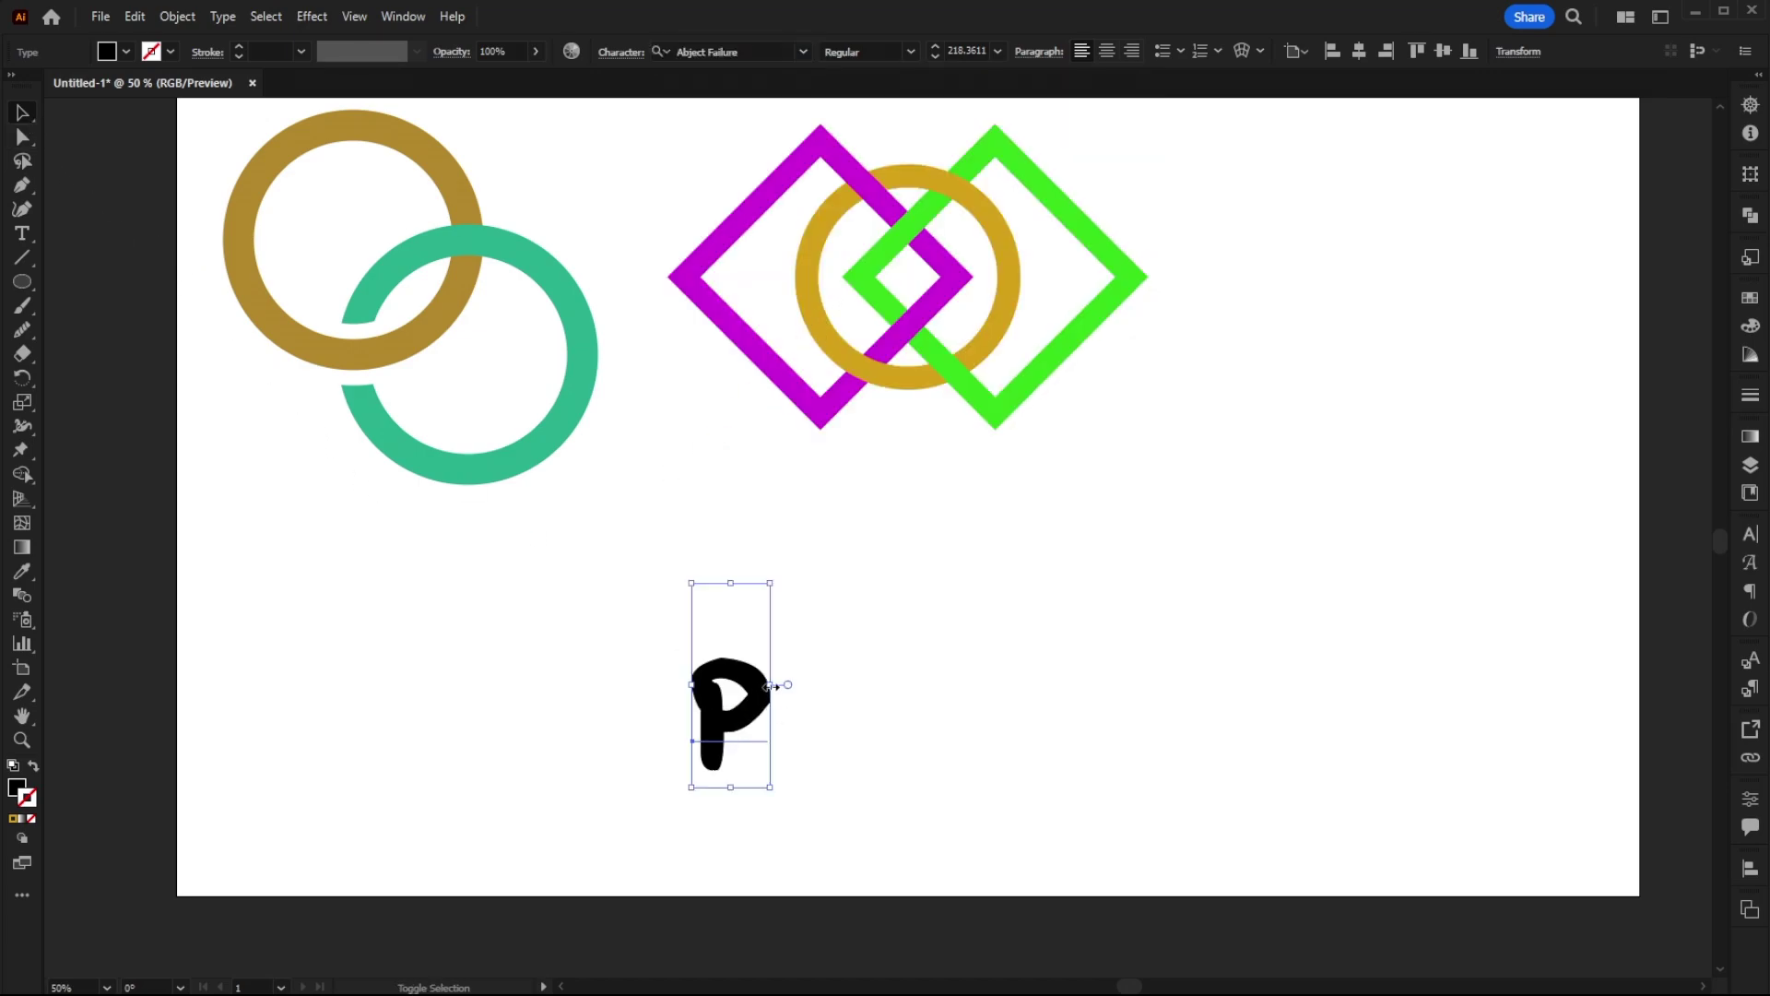
{"action": "left_click_drag", "start_coordinate": [771, 684], "coordinate": [1053, 666]}
Step: Retype the duplicated letter as d and position it beside the p
{"action": "key", "text": "t"}
{"action": "double_click", "coordinate": [1089, 686]}
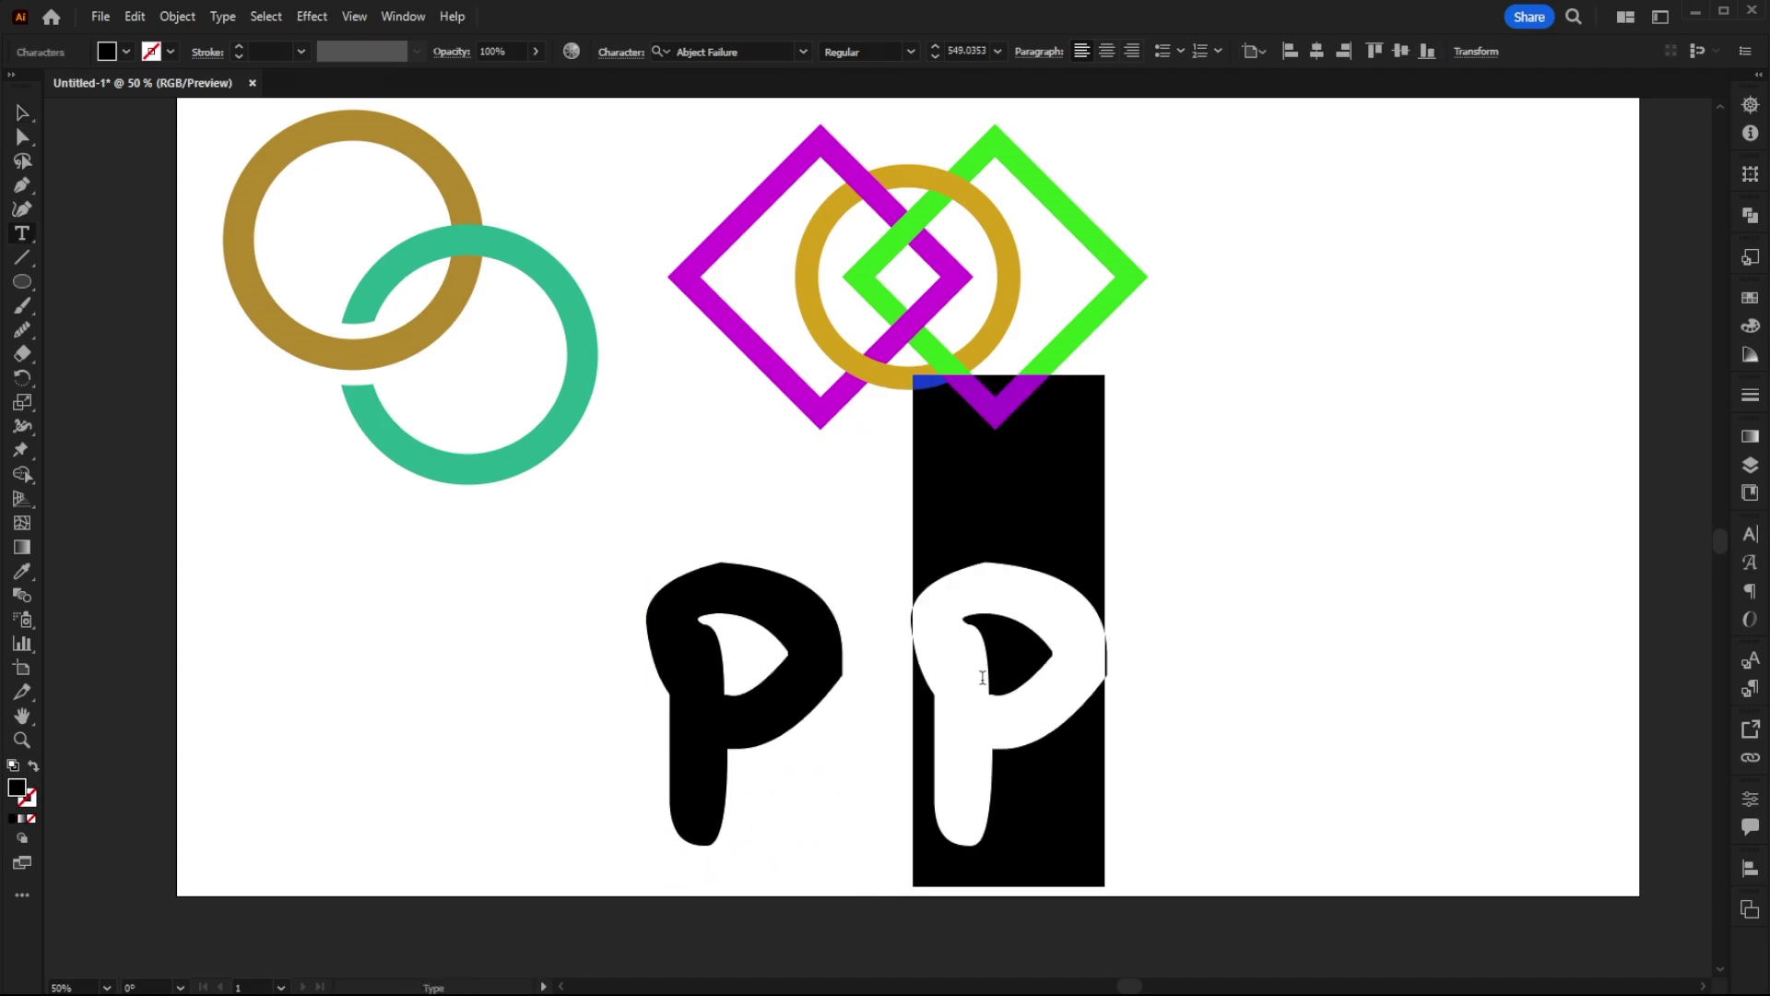
{"action": "type", "text": "d"}
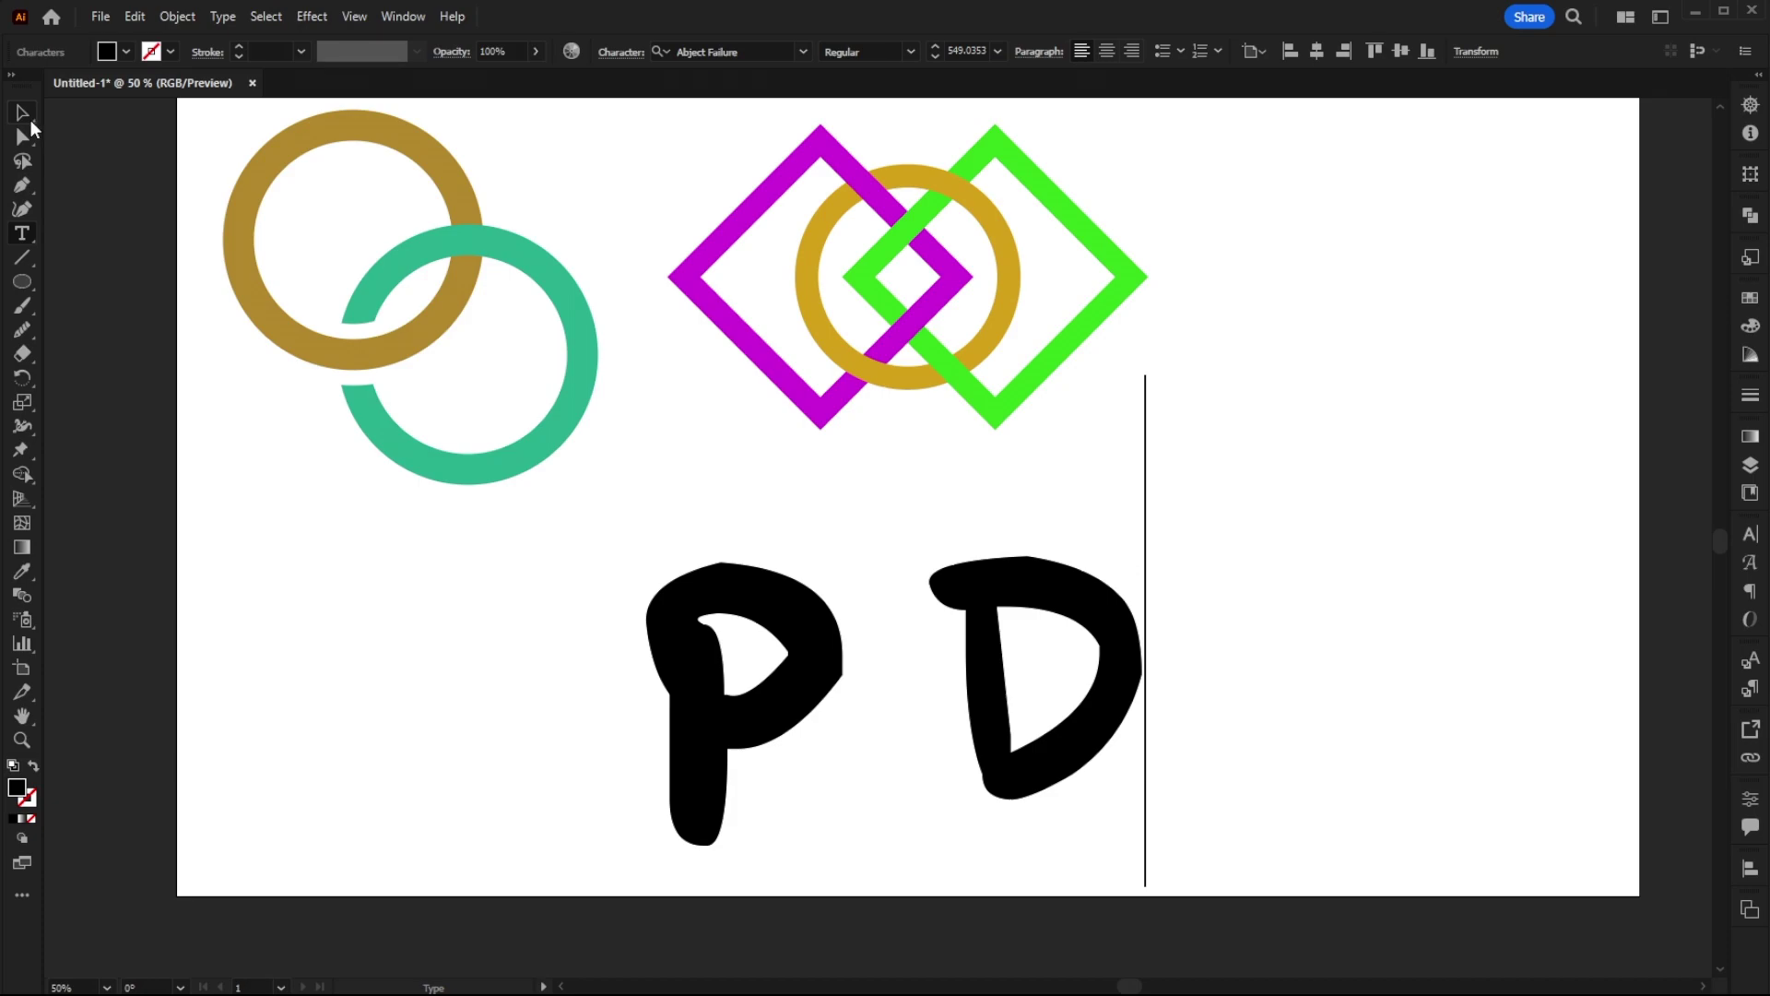
{"action": "left_click", "coordinate": [17, 122]}
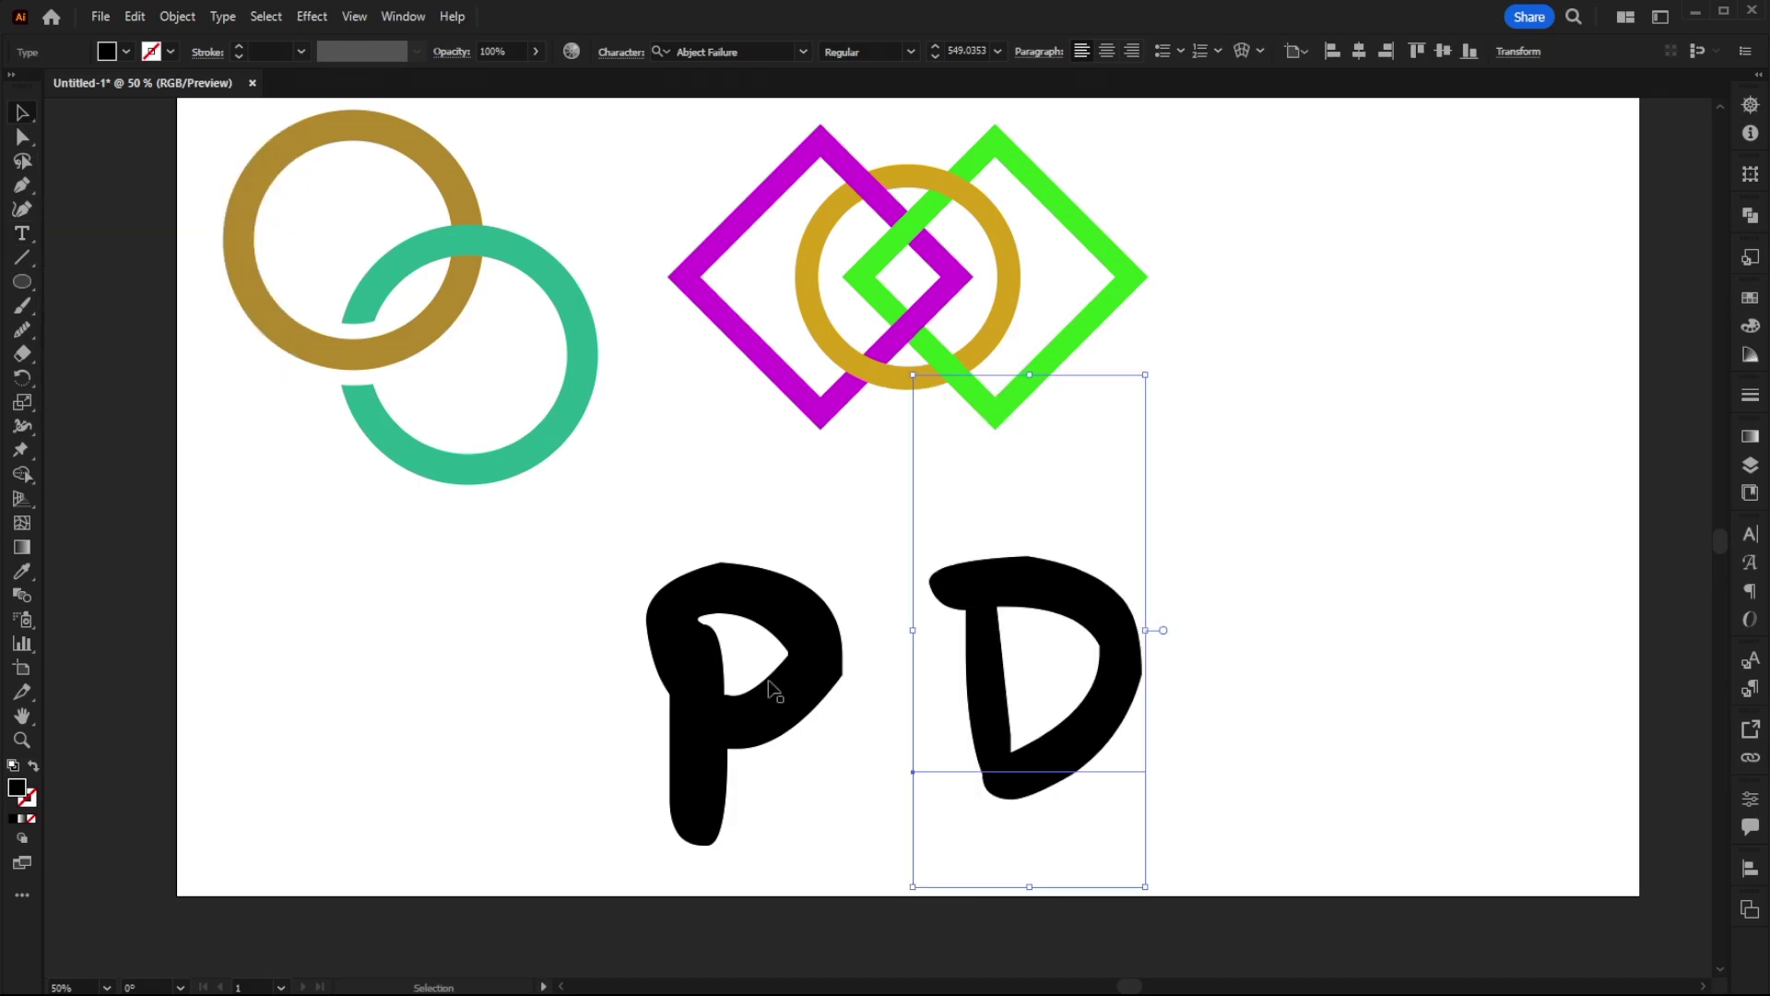
{"action": "left_click", "coordinate": [772, 690]}
{"action": "left_click_drag", "start_coordinate": [1116, 671], "coordinate": [710, 749]}
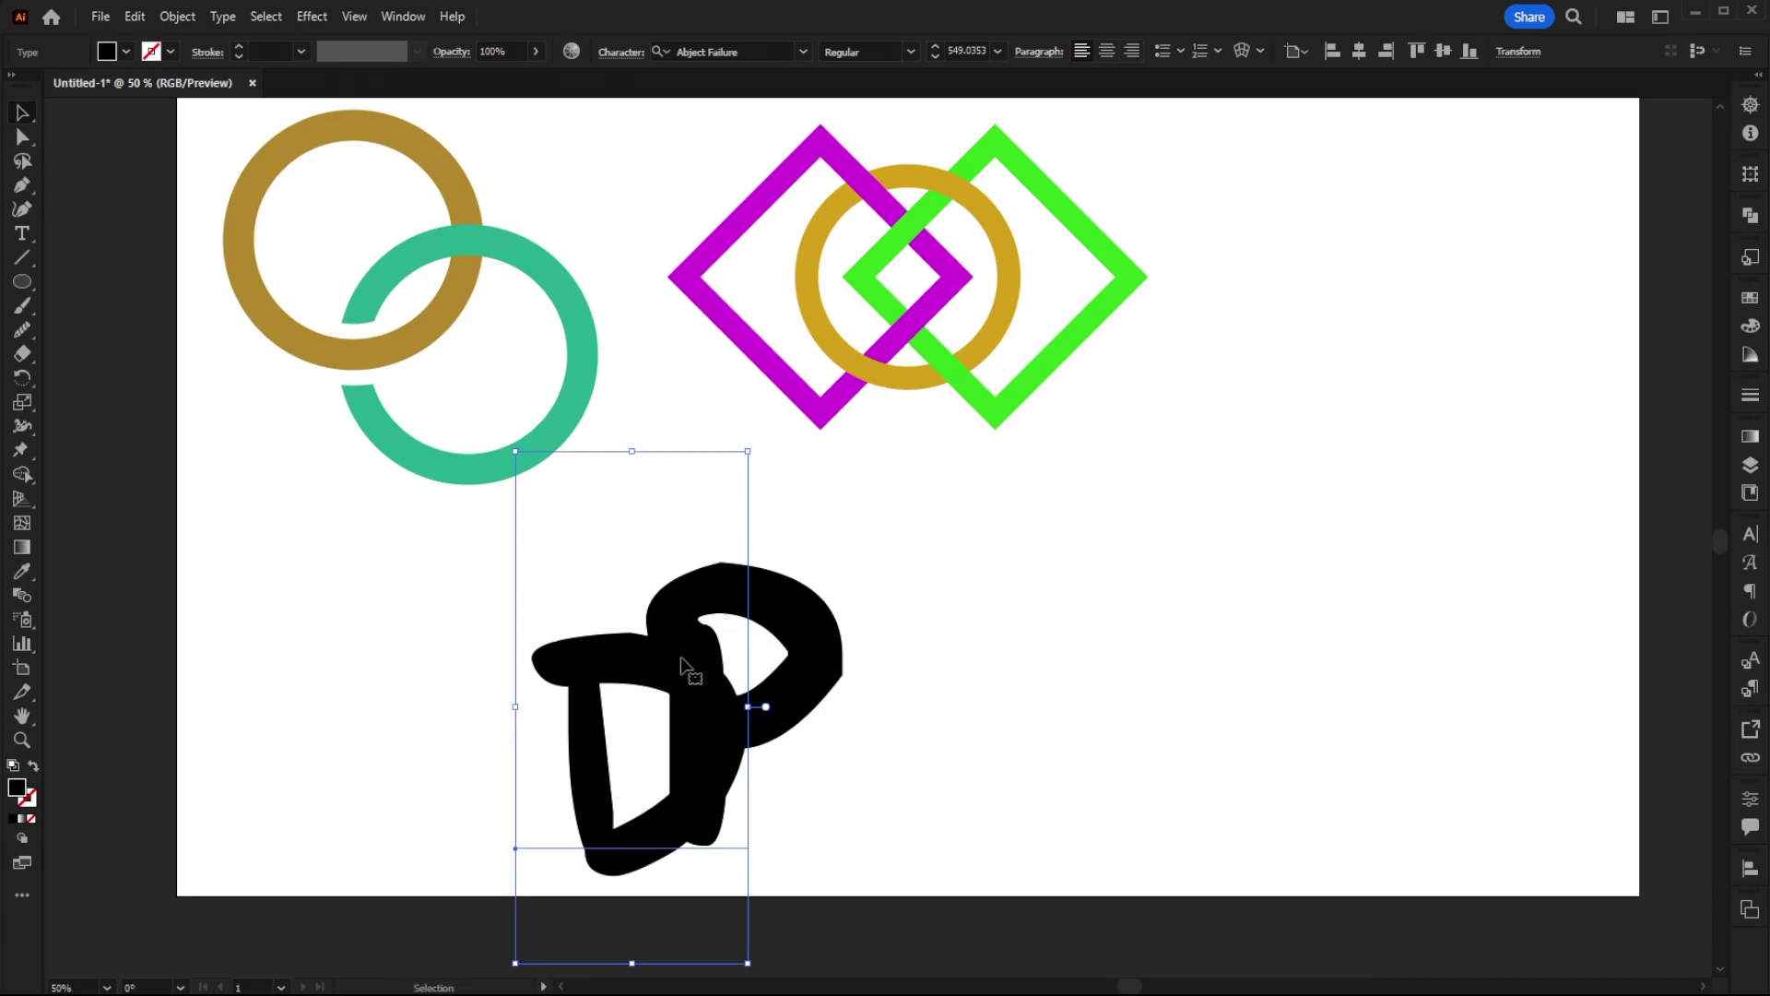
{"action": "left_click_drag", "start_coordinate": [687, 668], "coordinate": [978, 636]}
Step: Select both the p and the d for a shared font change
{"action": "left_click", "coordinate": [1218, 704]}
{"action": "left_click_drag", "start_coordinate": [1217, 704], "coordinate": [672, 561]}
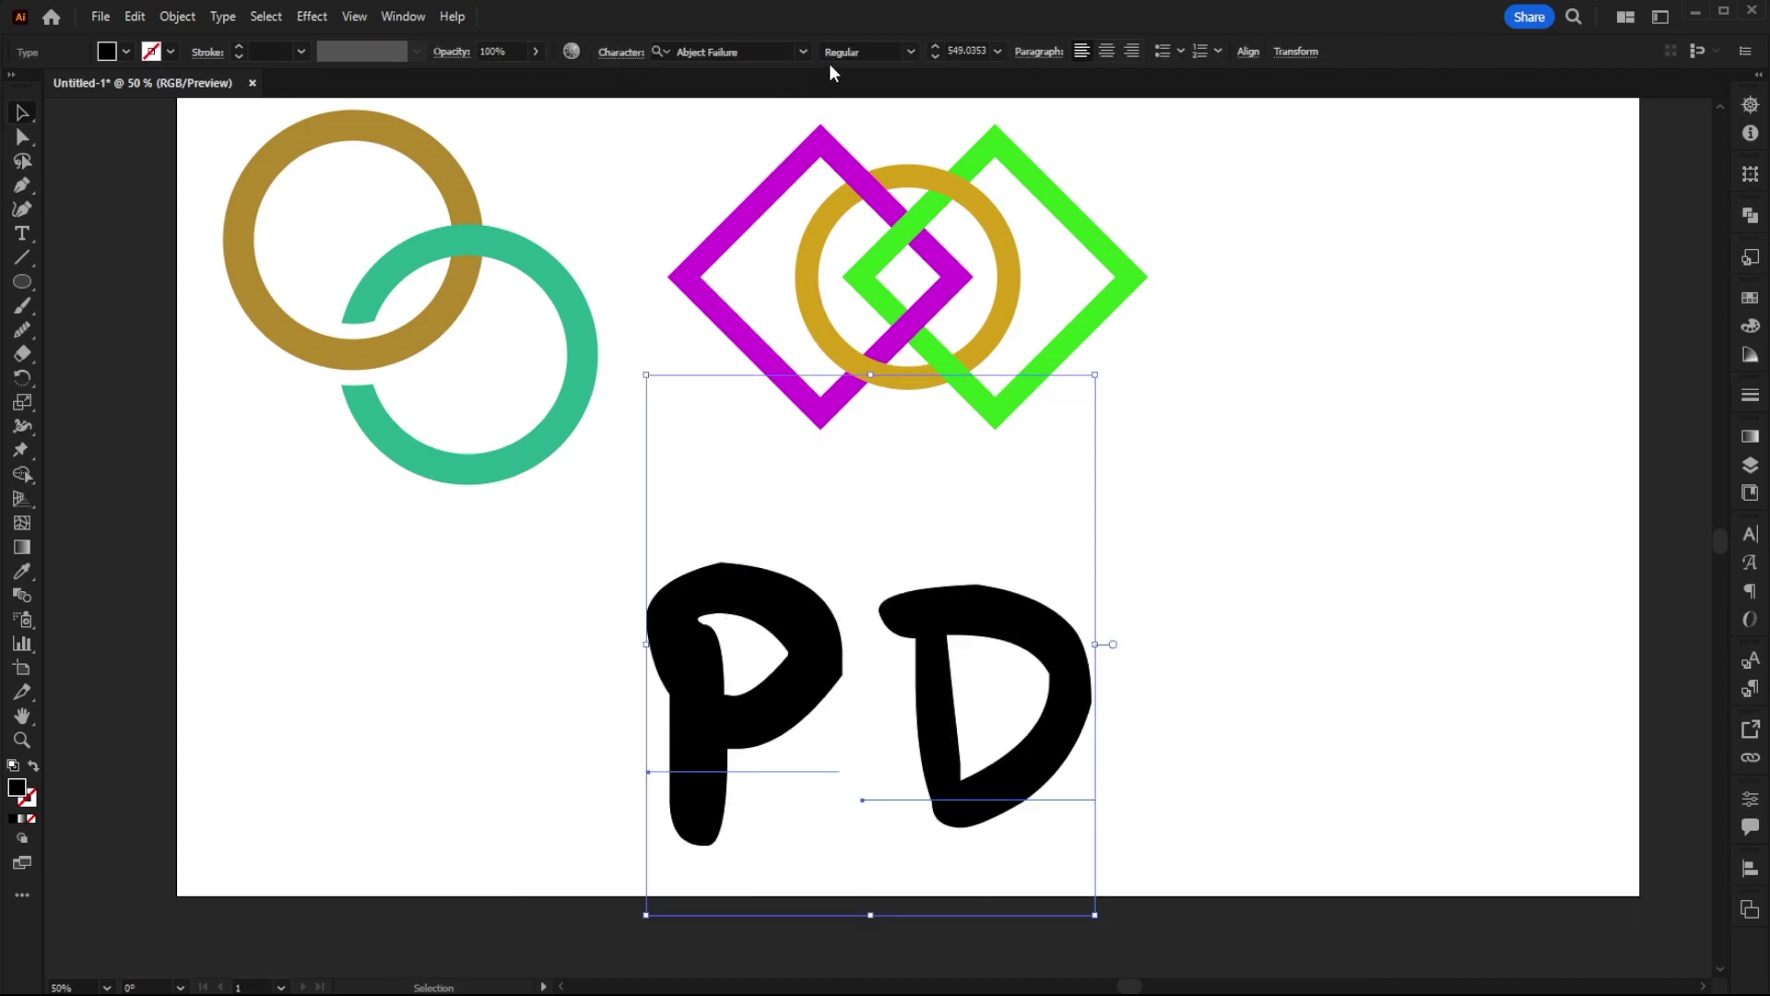
{"action": "left_click", "coordinate": [800, 50]}
Step: Apply a plain sans-serif font to both letters and drag the d up-left onto the p
{"action": "left_click", "coordinate": [832, 275]}
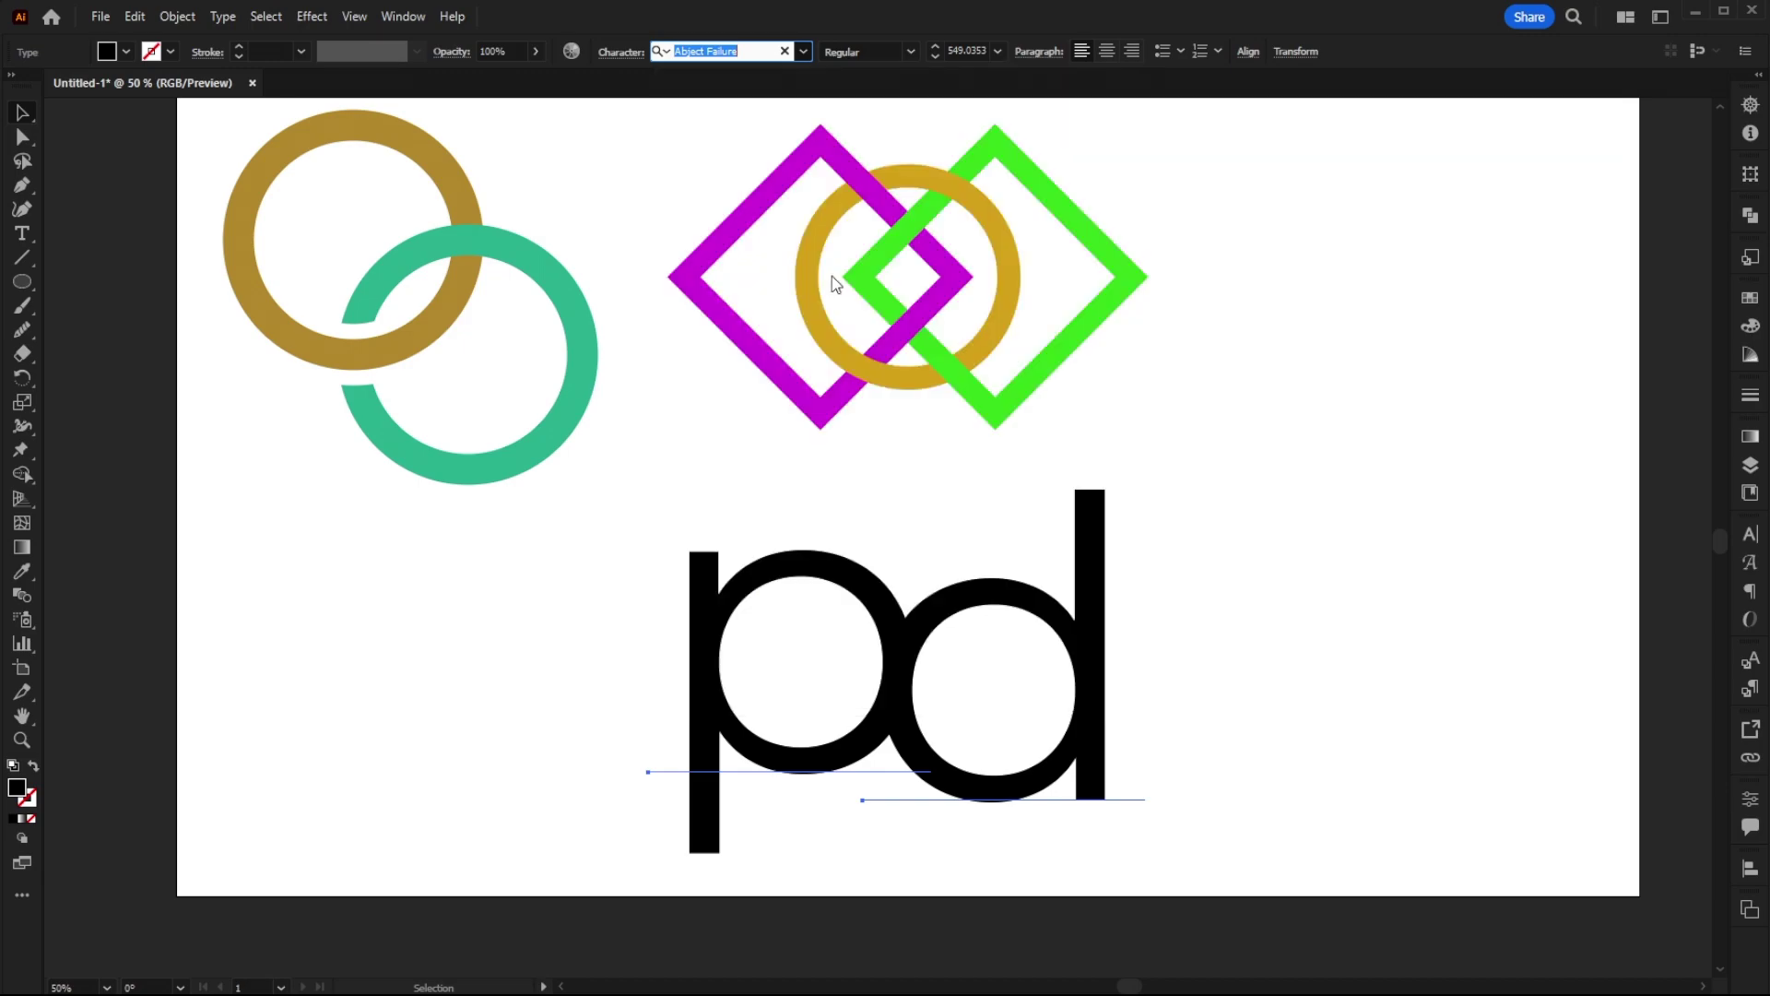
{"action": "left_click", "coordinate": [1292, 637]}
{"action": "left_click_drag", "start_coordinate": [1100, 662], "coordinate": [988, 719]}
Step: Nudge the d down slightly so the two bowls overlap neatly
{"action": "left_click", "coordinate": [1132, 715]}
{"action": "left_click", "coordinate": [998, 621]}
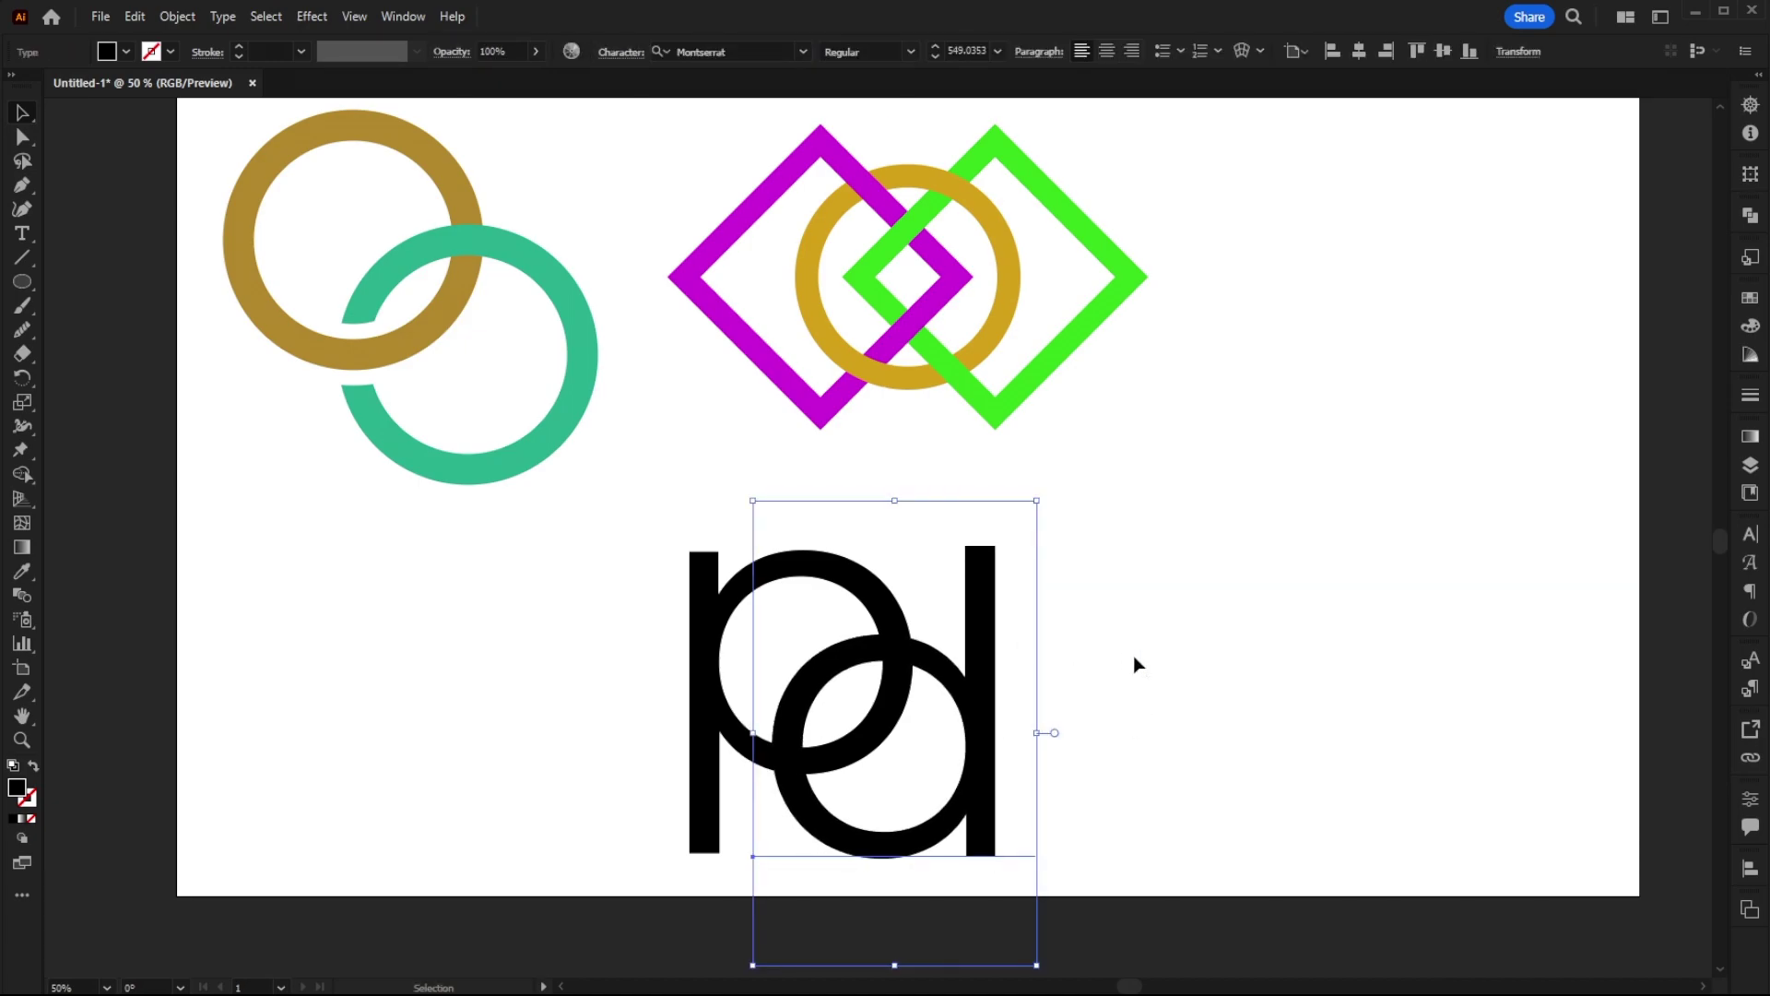
{"action": "key", "text": "Down"}
{"action": "key", "text": "Down"}
{"action": "key", "text": "Down"}
{"action": "key", "text": "Down"}
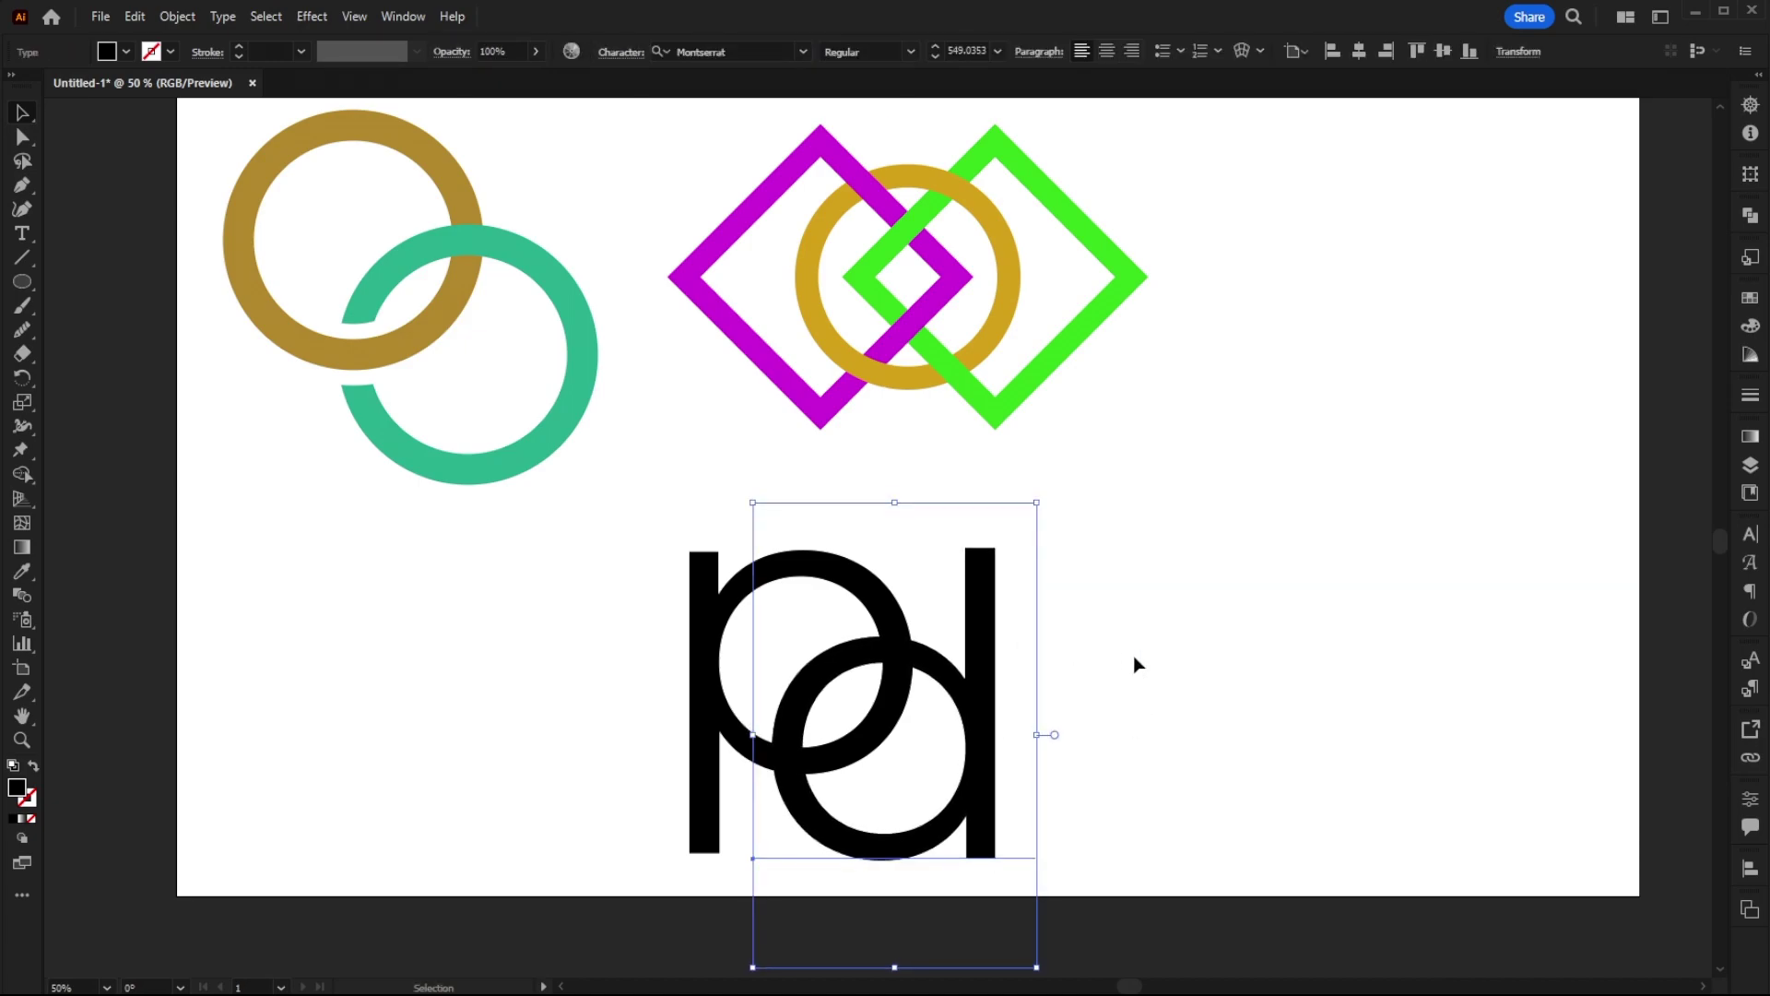
{"action": "left_click", "coordinate": [1135, 664]}
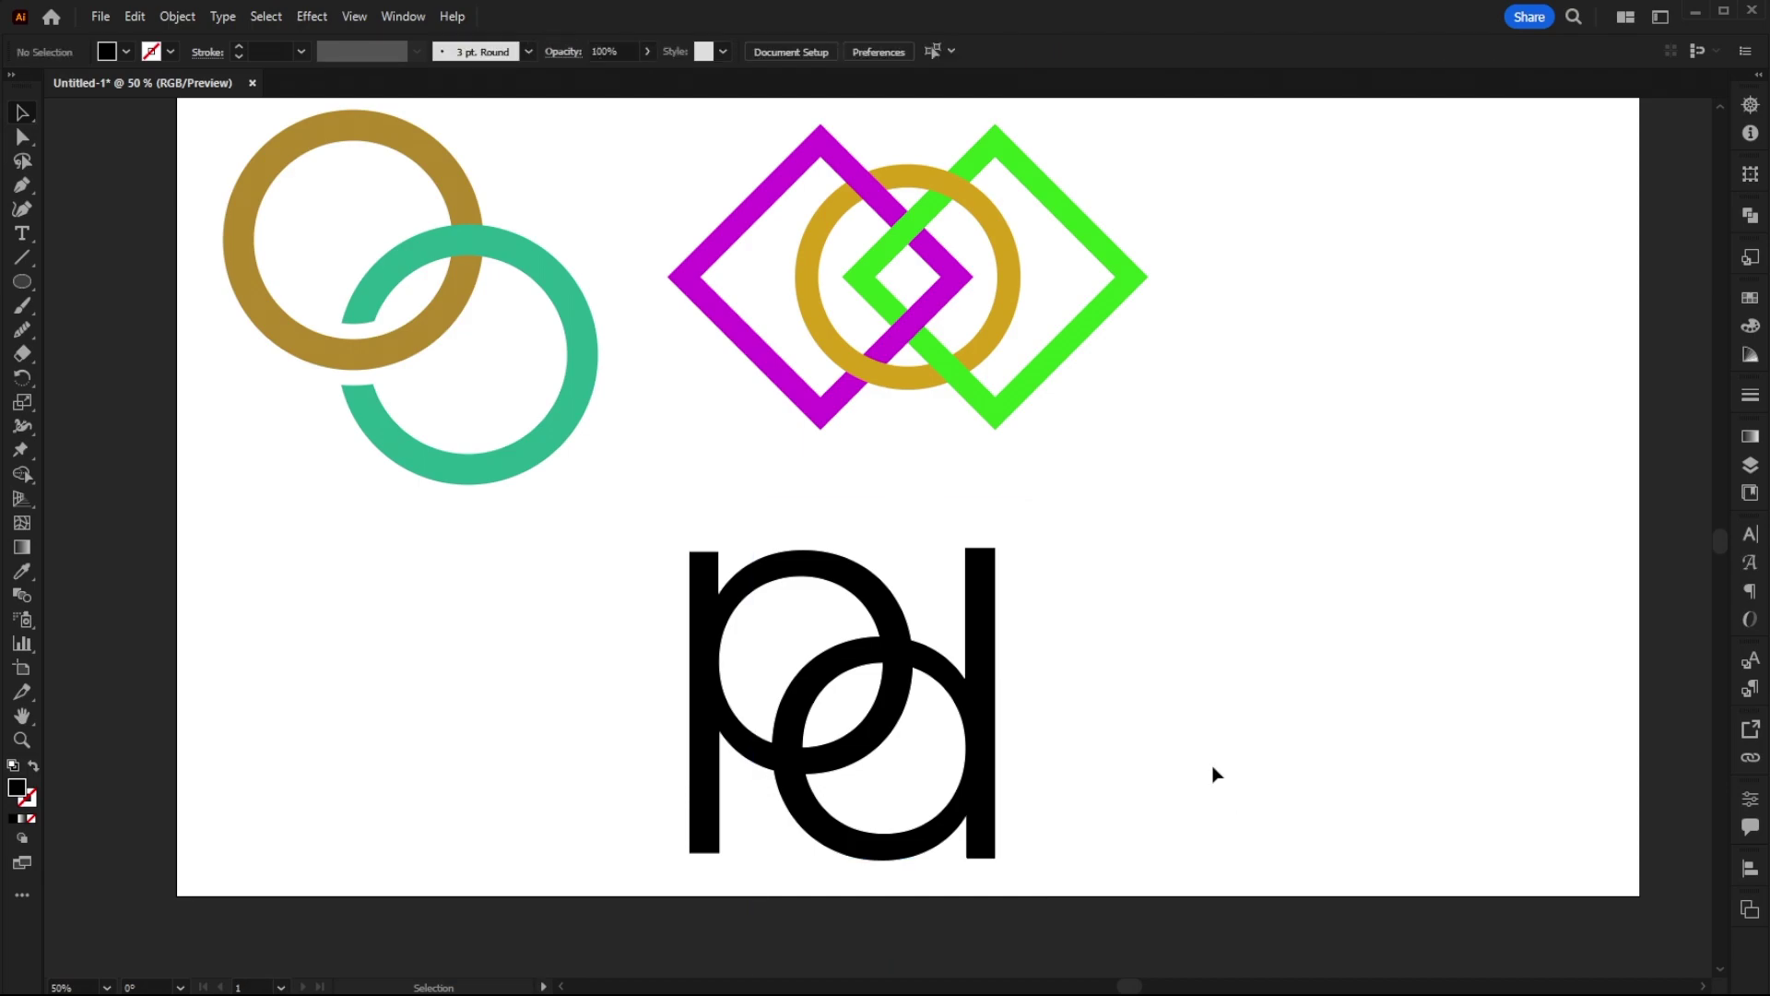
{"action": "left_click", "coordinate": [978, 724]}
Step: Fill the d with bright blue (#287fce)
{"action": "double_click", "coordinate": [16, 788]}
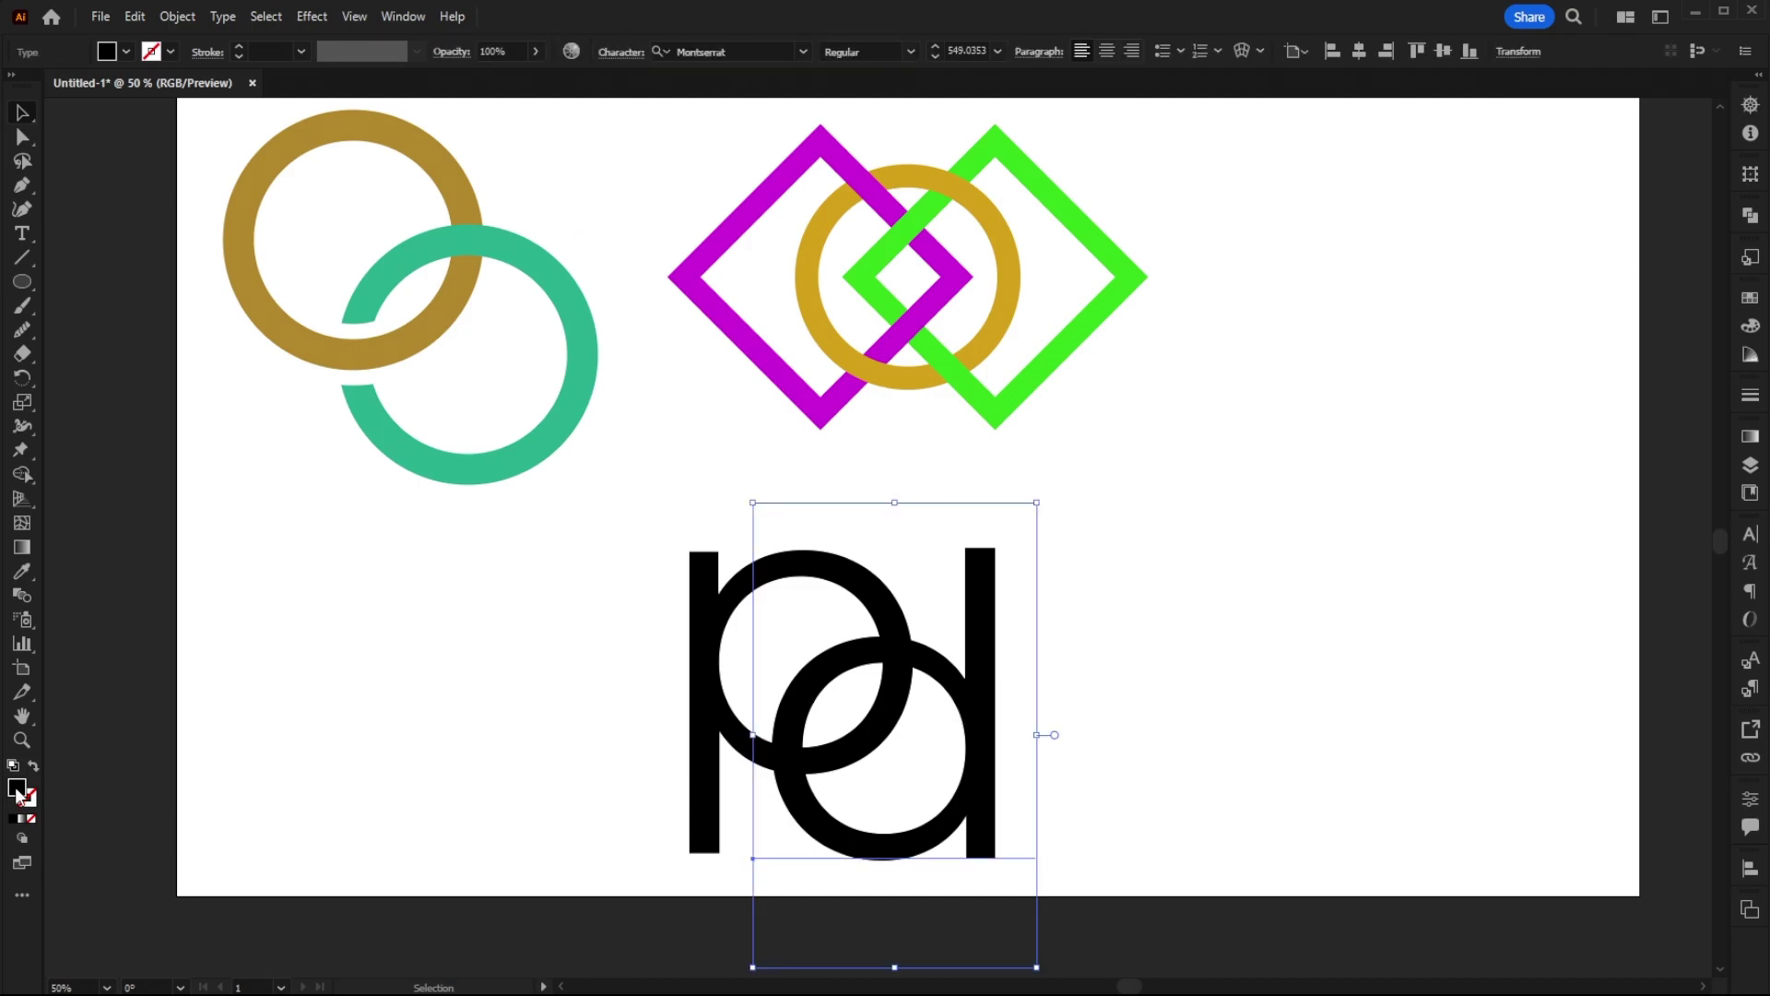
{"action": "left_click_drag", "start_coordinate": [531, 325], "coordinate": [531, 386]}
{"action": "left_click", "coordinate": [492, 358]}
{"action": "left_click", "coordinate": [448, 323]}
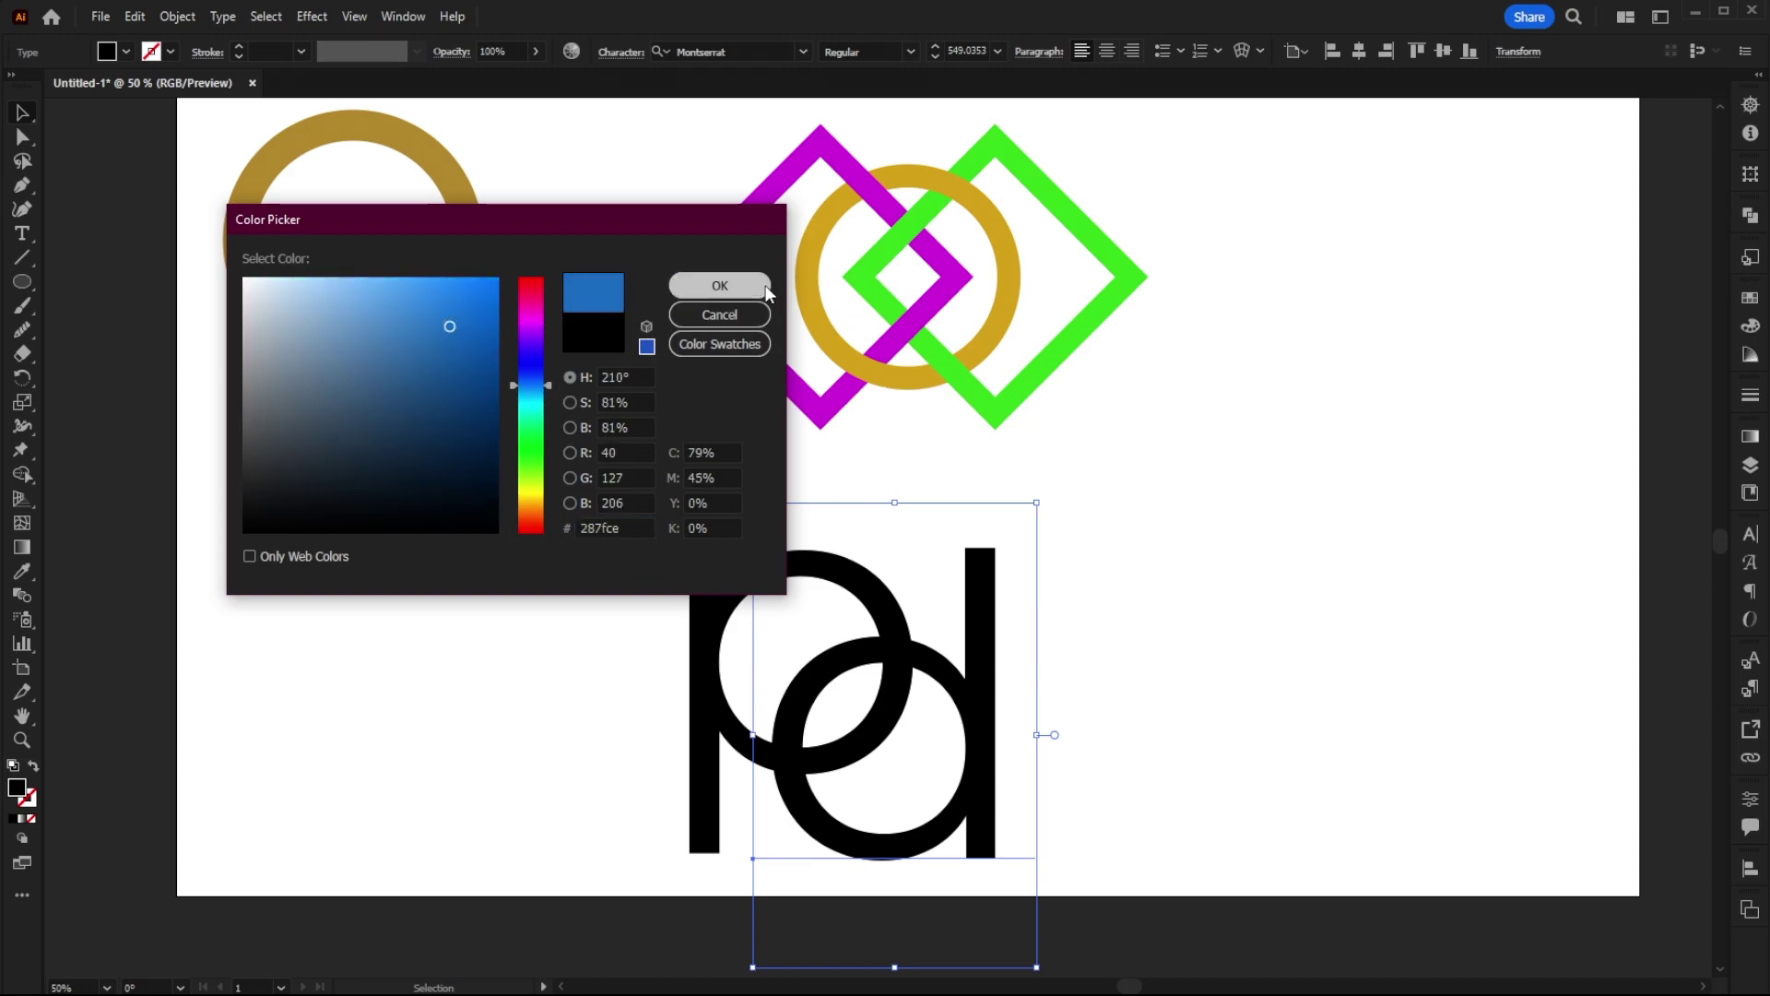
{"action": "left_click", "coordinate": [719, 286]}
{"action": "left_click", "coordinate": [1206, 747]}
Step: Fill the p with dark teal (#185772), then select both letters
{"action": "left_click", "coordinate": [770, 587]}
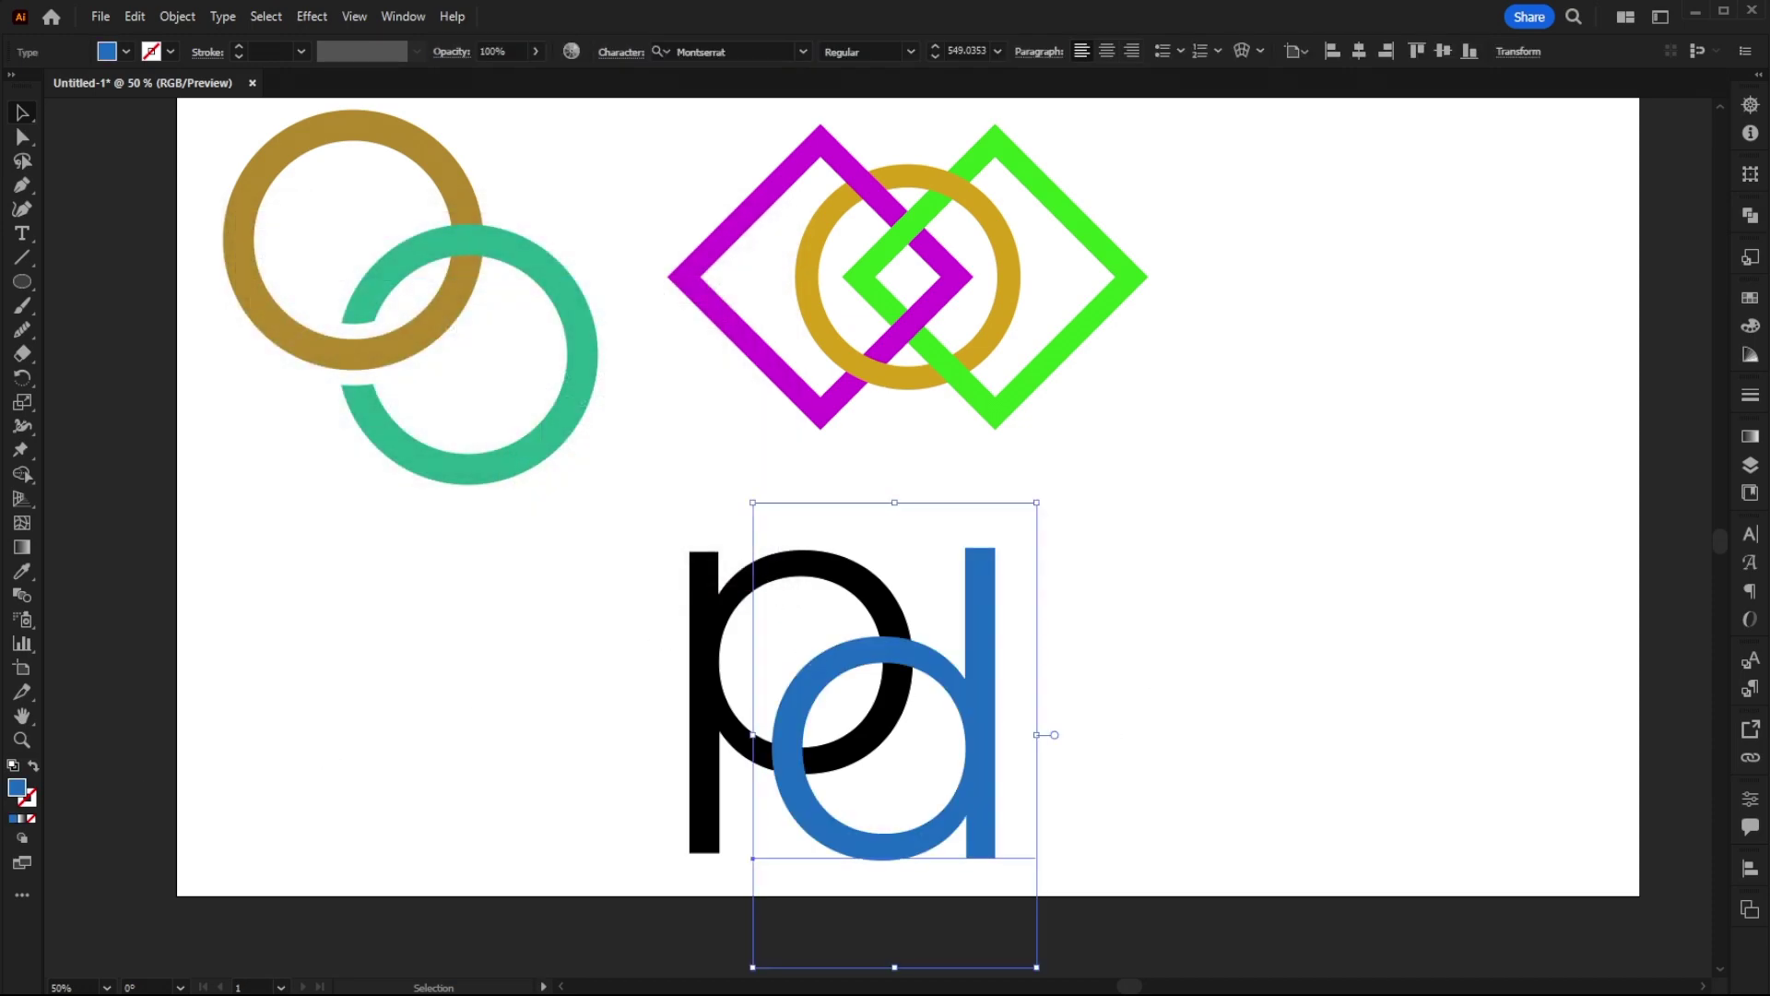
{"action": "left_click", "coordinate": [695, 679]}
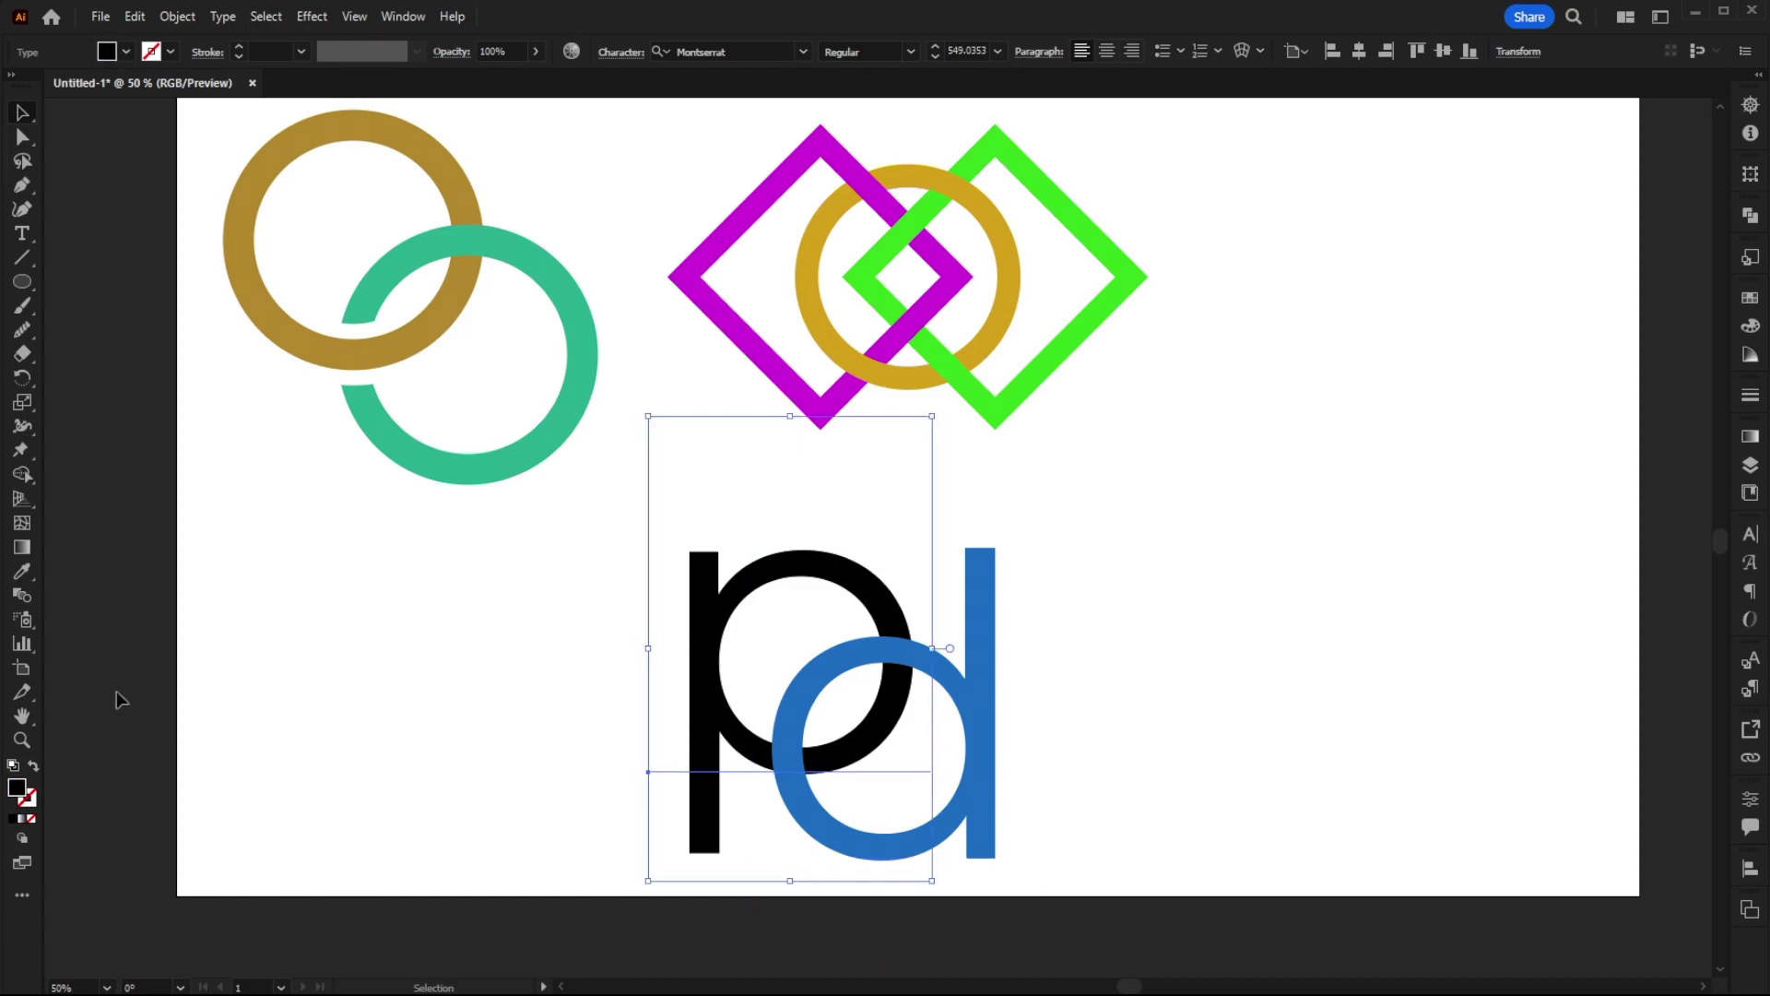
{"action": "double_click", "coordinate": [15, 790]}
{"action": "left_click", "coordinate": [531, 391]}
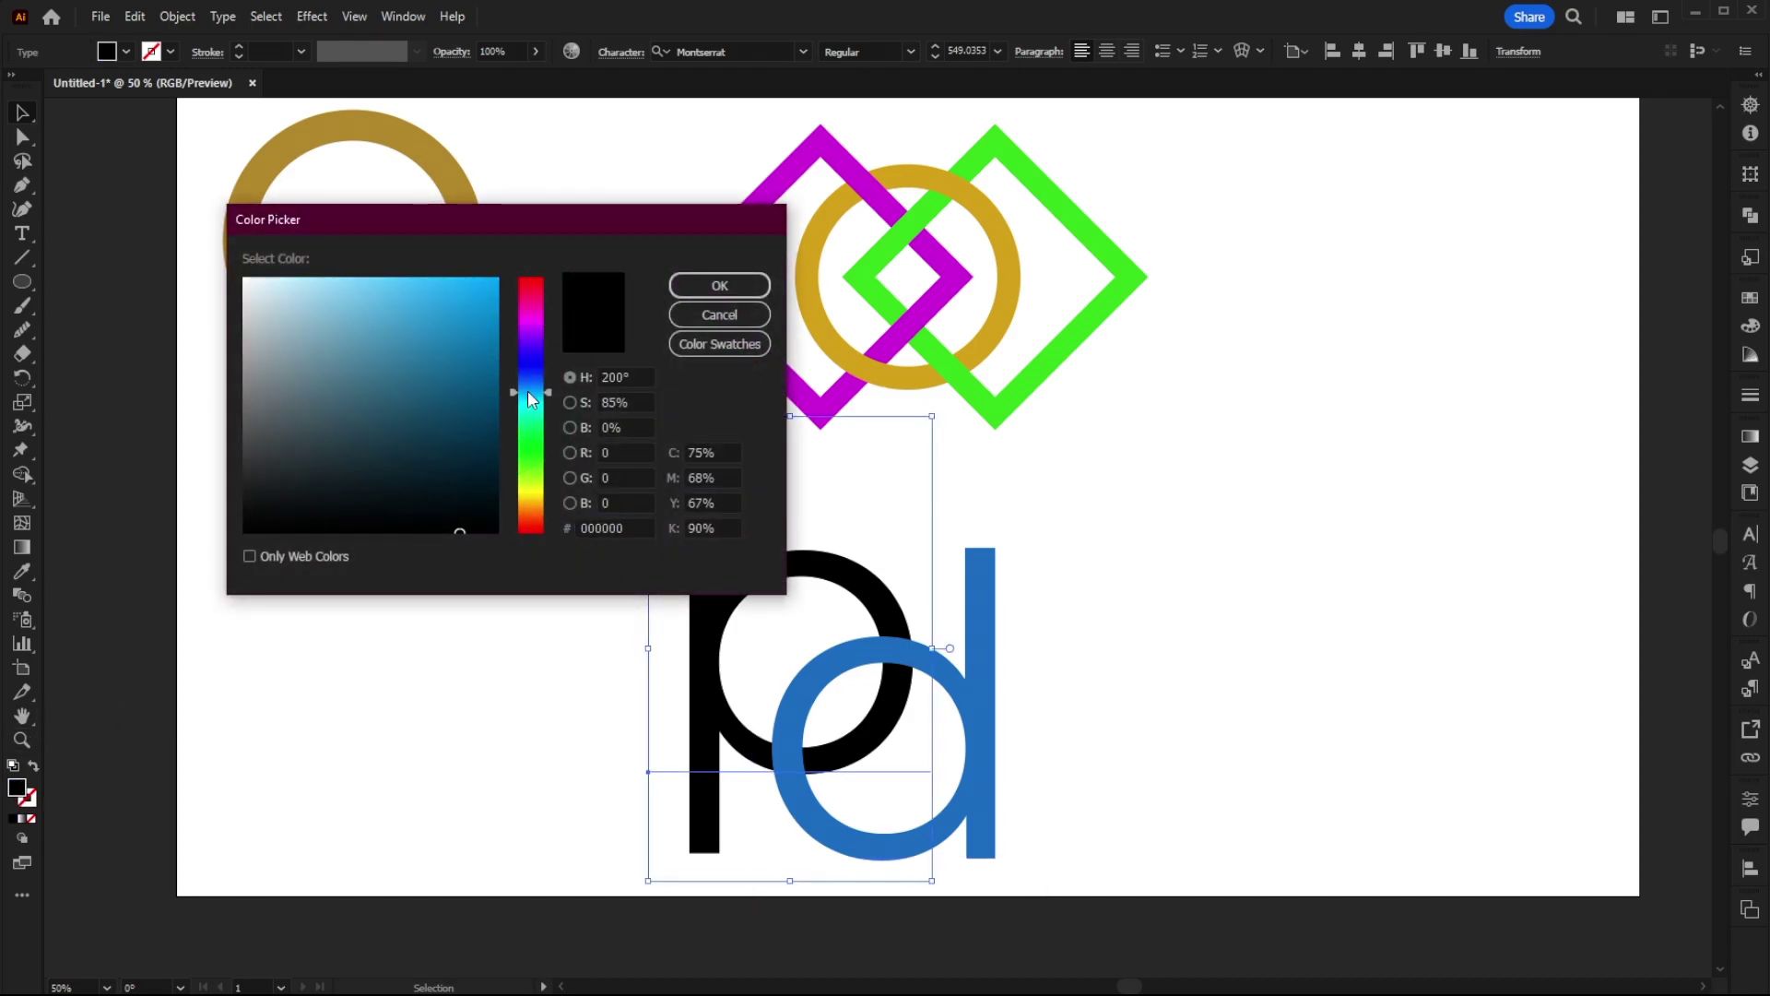
{"action": "left_click", "coordinate": [462, 425]}
{"action": "left_click_drag", "start_coordinate": [462, 425], "coordinate": [447, 415]}
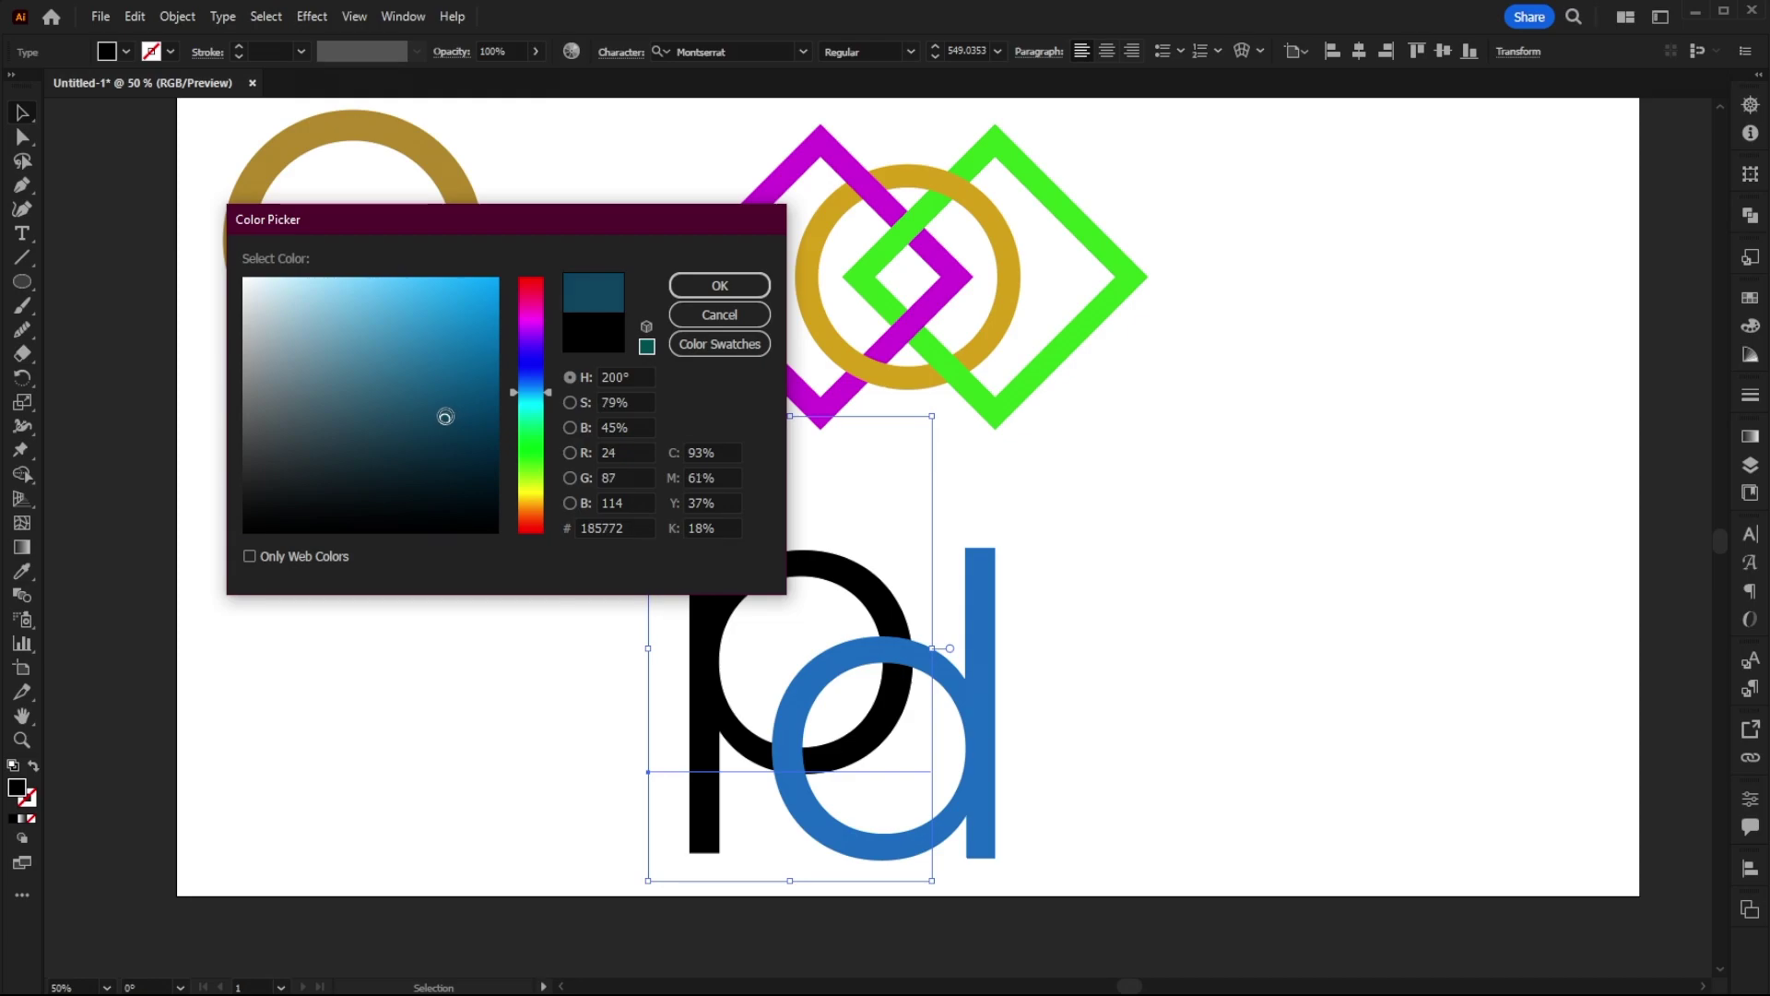
{"action": "left_click", "coordinate": [718, 285]}
{"action": "left_click", "coordinate": [1195, 662]}
{"action": "left_click_drag", "start_coordinate": [1153, 846], "coordinate": [633, 545]}
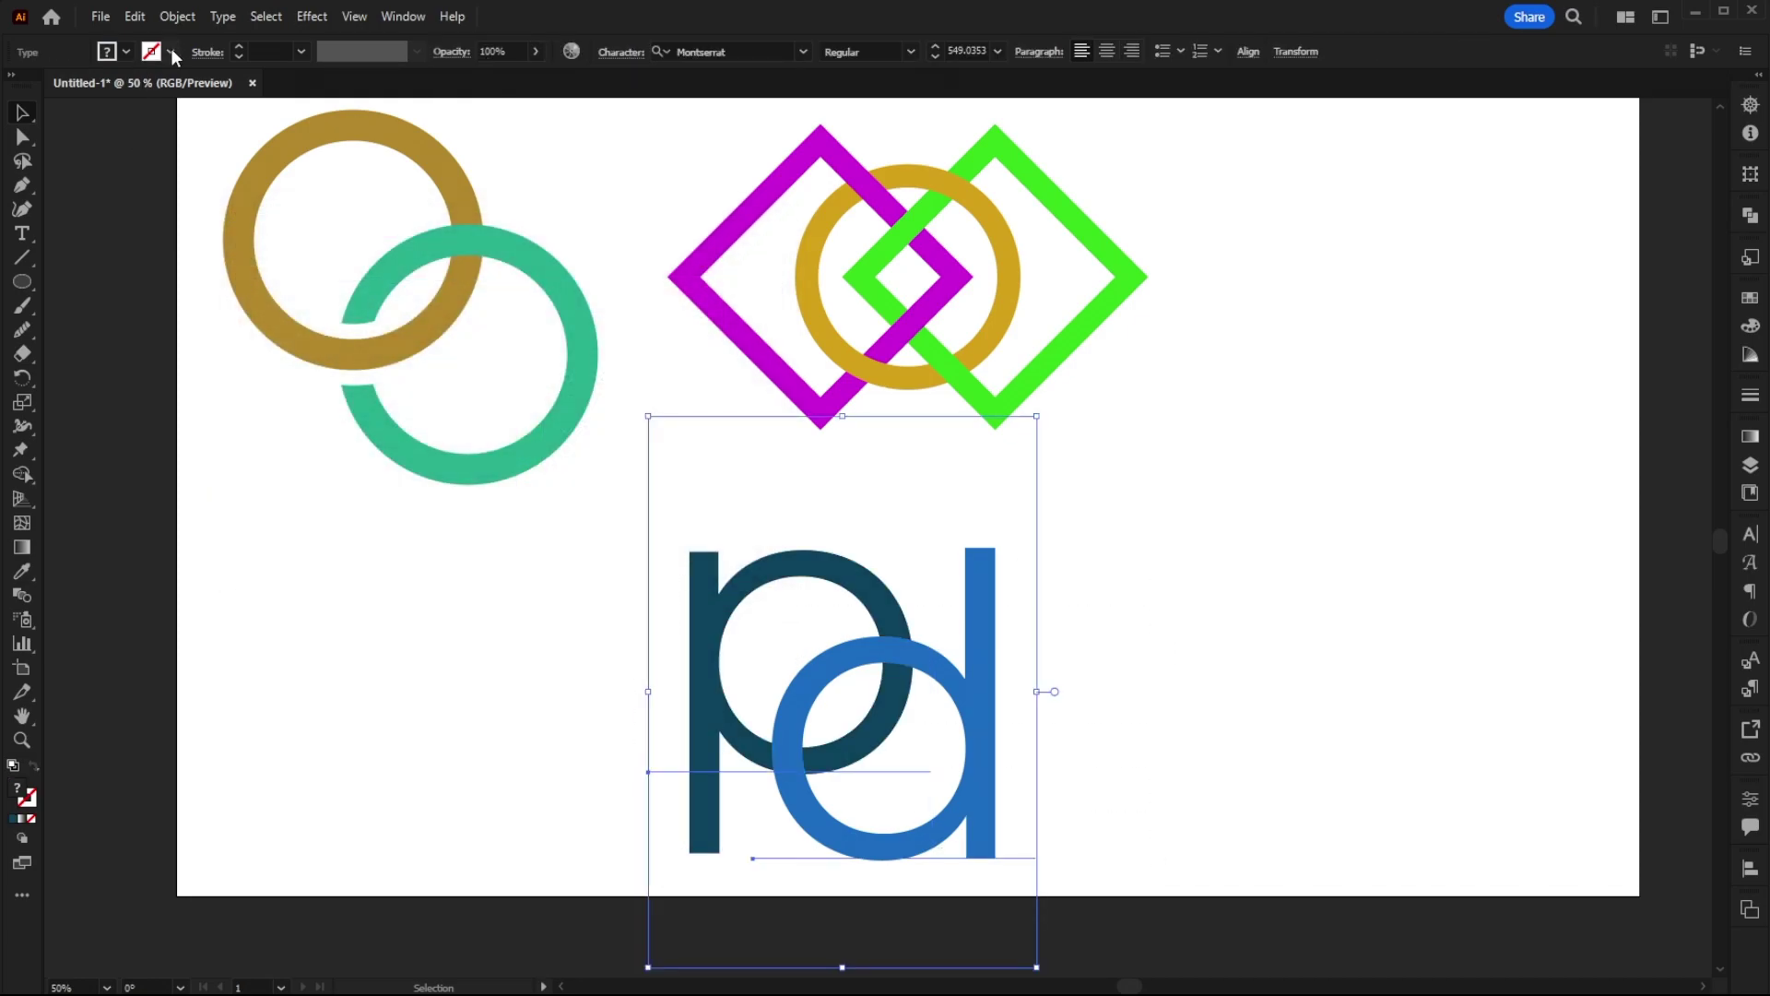
{"action": "left_click", "coordinate": [177, 16]}
Step: Make an Intertwine of the p and d, bringing the p over the d at the top crossing
{"action": "mouse_move", "coordinate": [270, 615]}
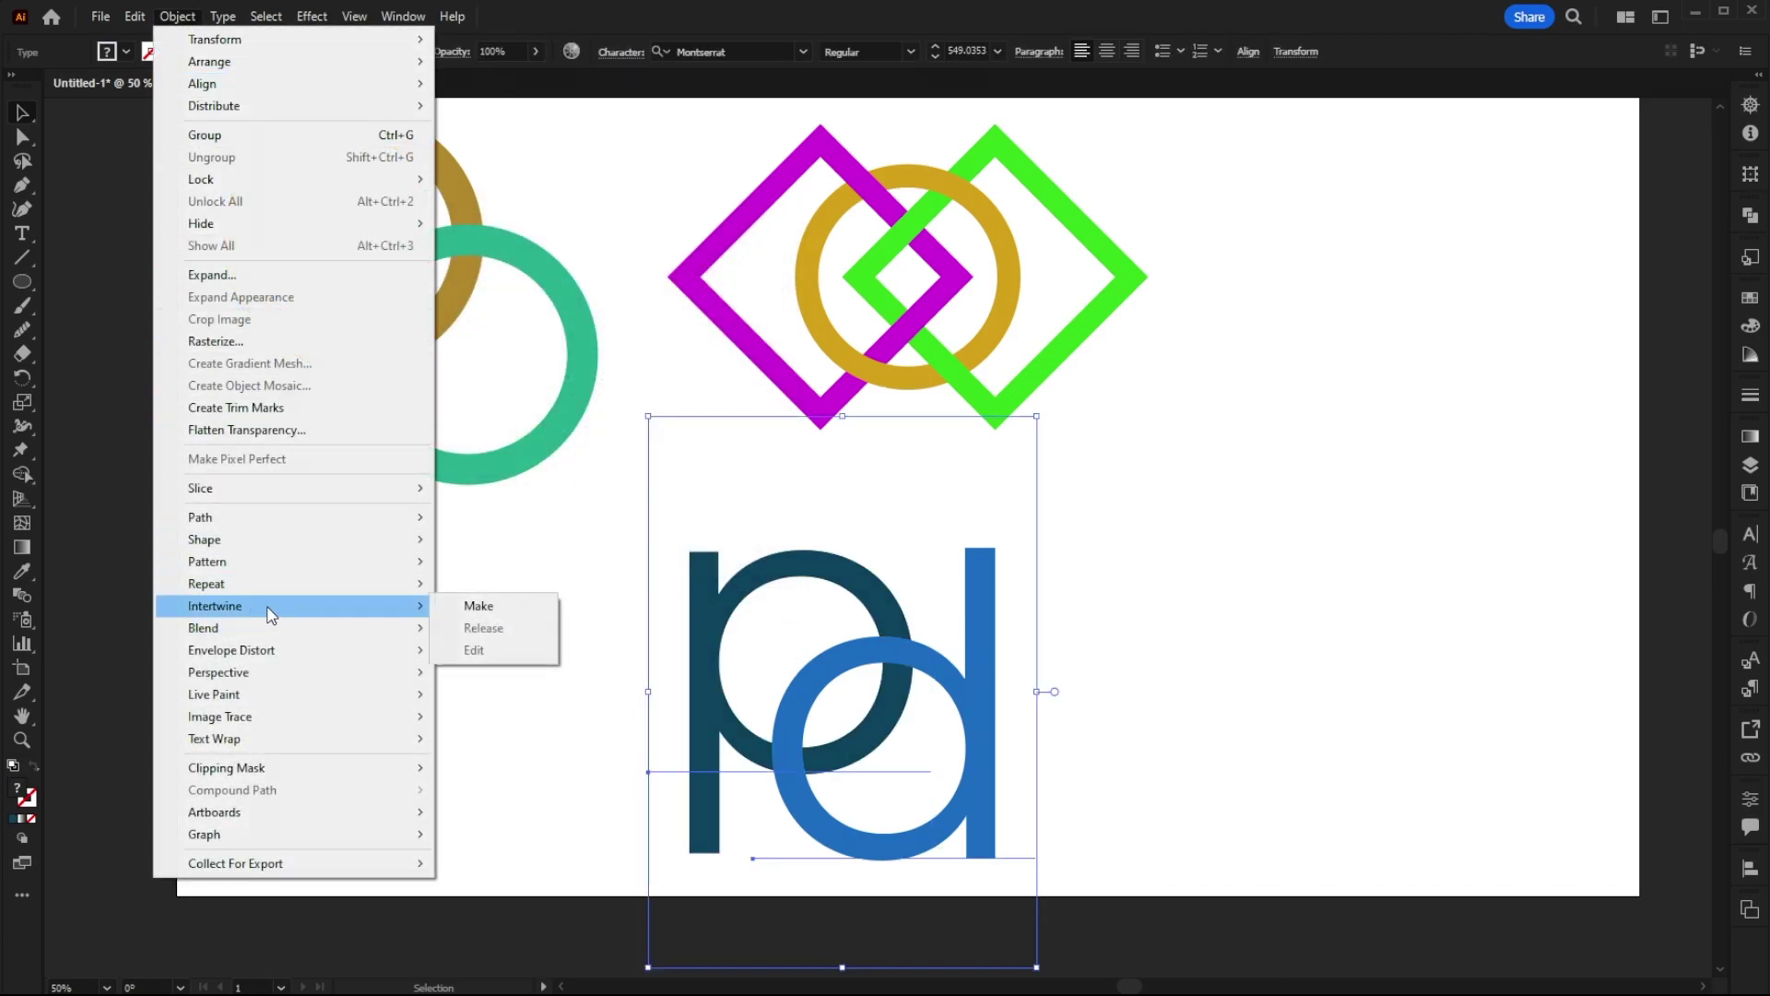
{"action": "left_click", "coordinate": [479, 606]}
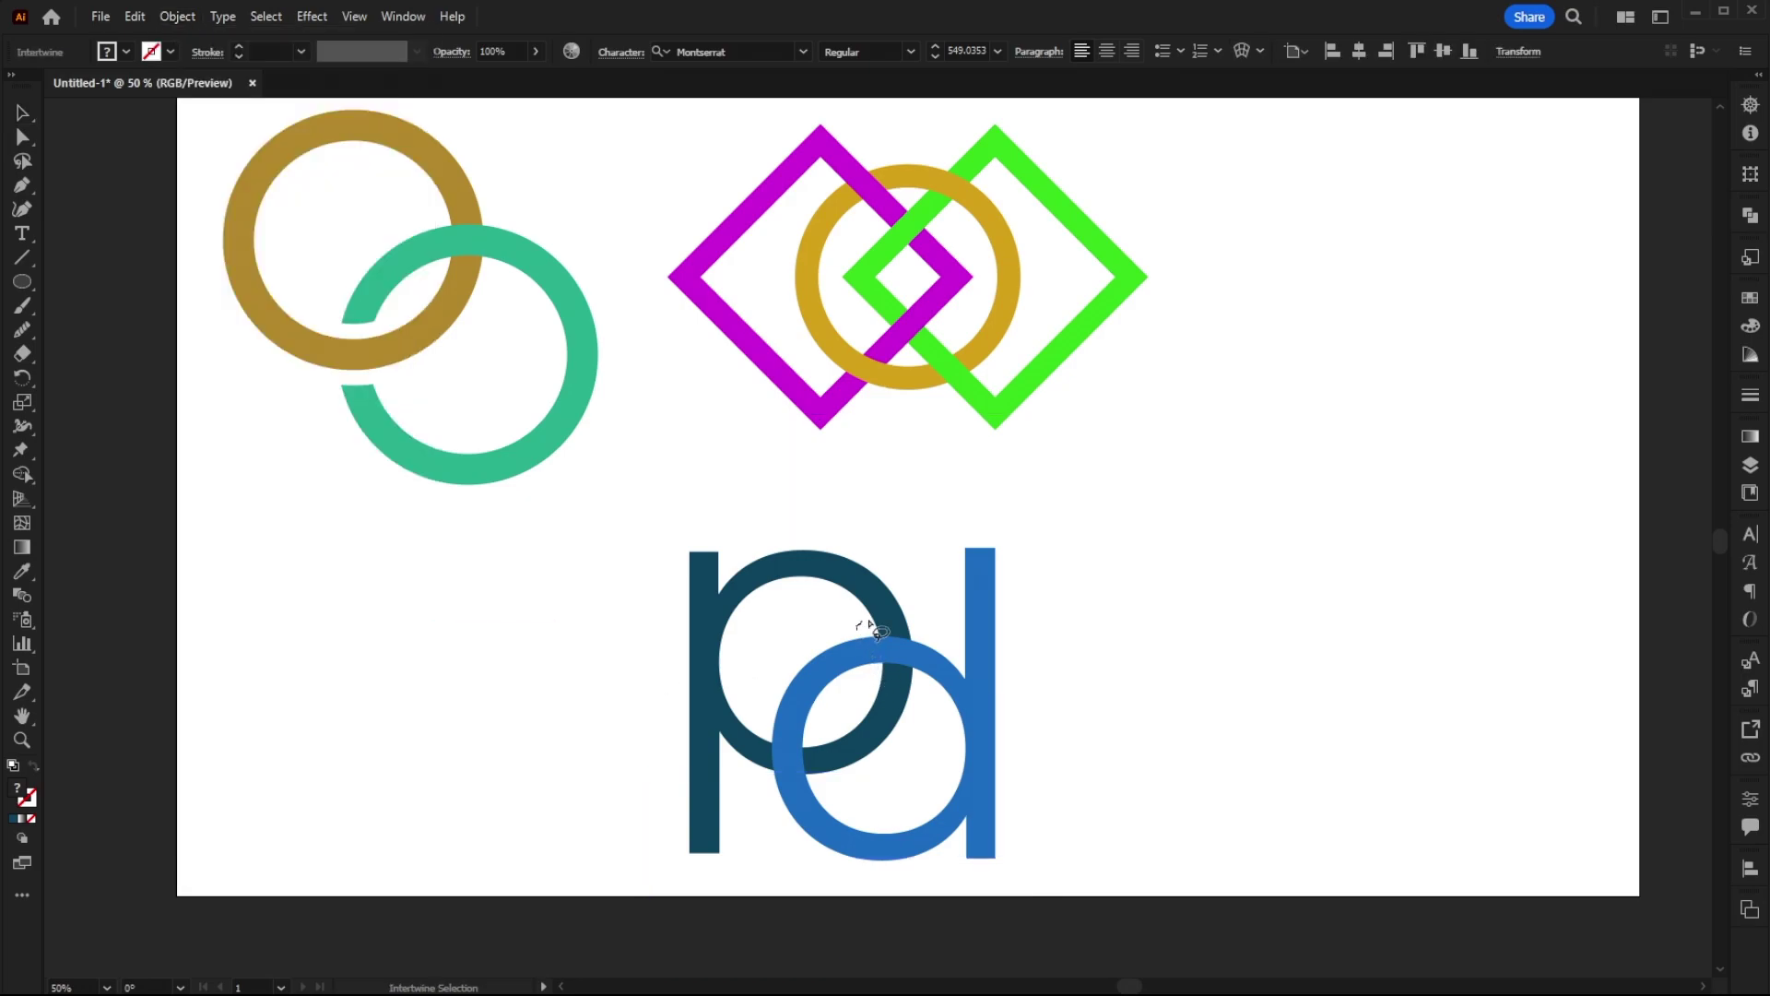
{"action": "mouse_move", "coordinate": [874, 630]}
{"action": "left_mouse_down"}
{"action": "mouse_move", "coordinate": [935, 658]}
{"action": "mouse_move", "coordinate": [910, 693]}
{"action": "mouse_move", "coordinate": [872, 691]}
{"action": "mouse_move", "coordinate": [866, 634]}
{"action": "left_mouse_up"}
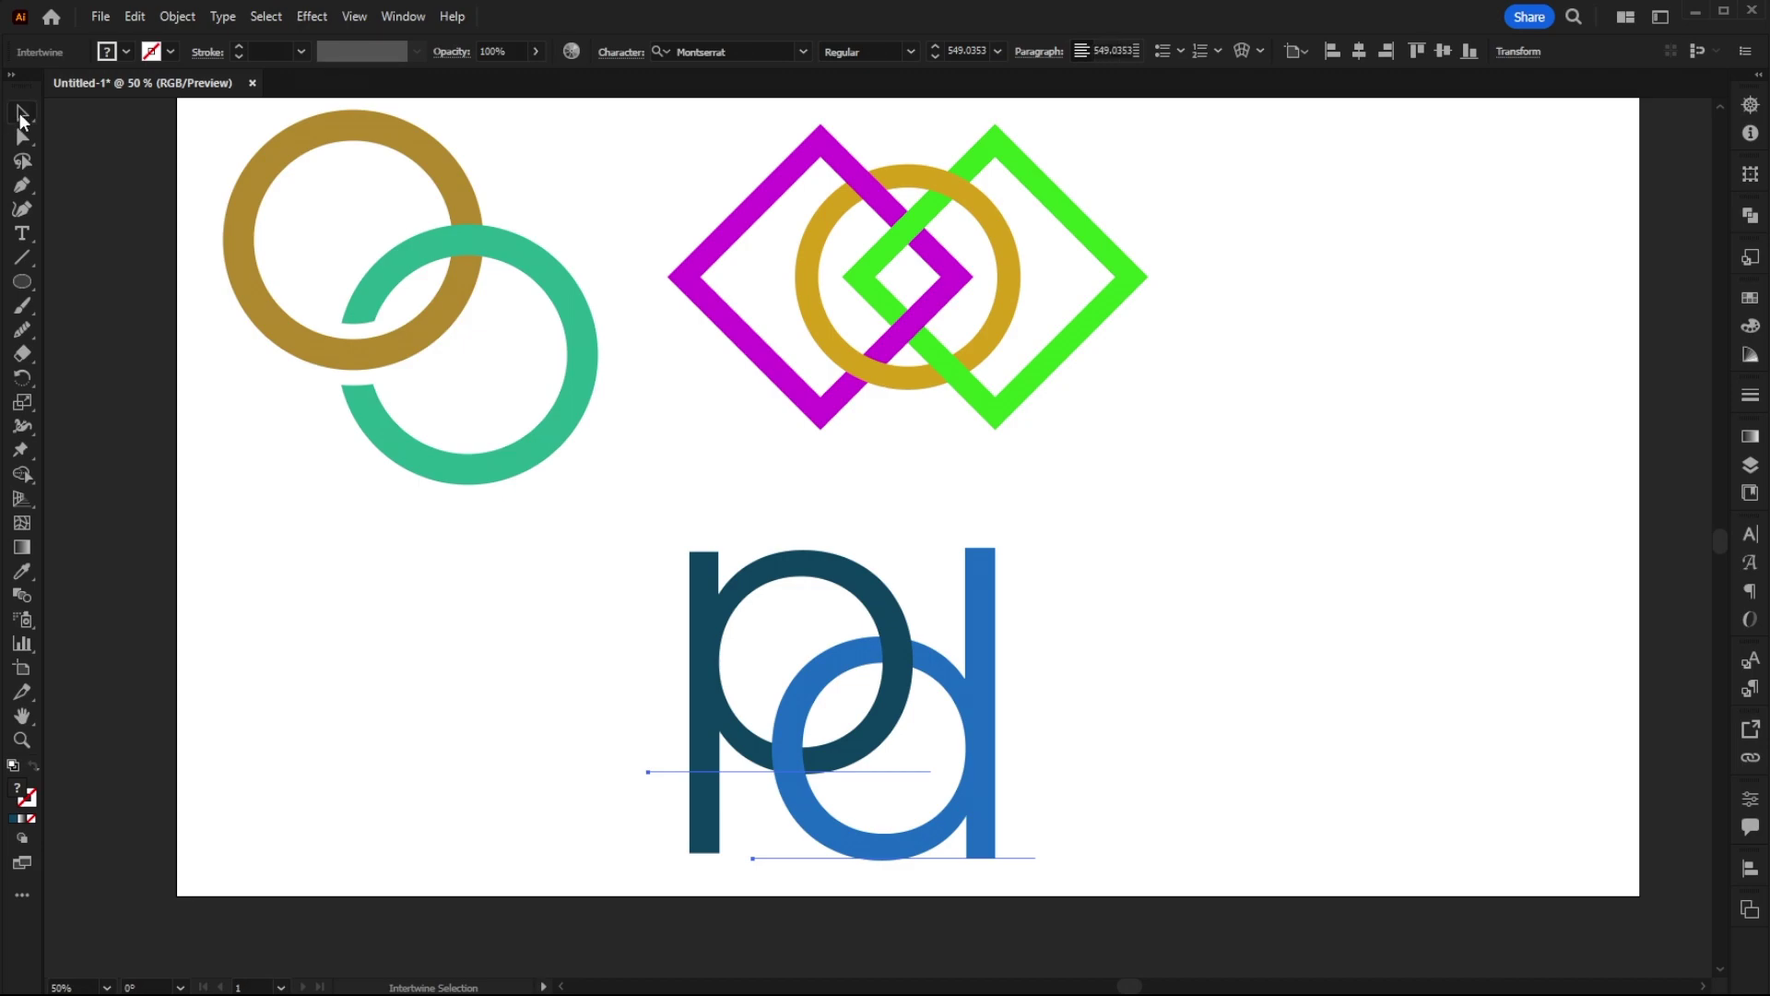
{"action": "left_click", "coordinate": [20, 113]}
{"action": "scroll", "coordinate": [1109, 682], "scroll_direction": "down", "scroll_amount": 1}
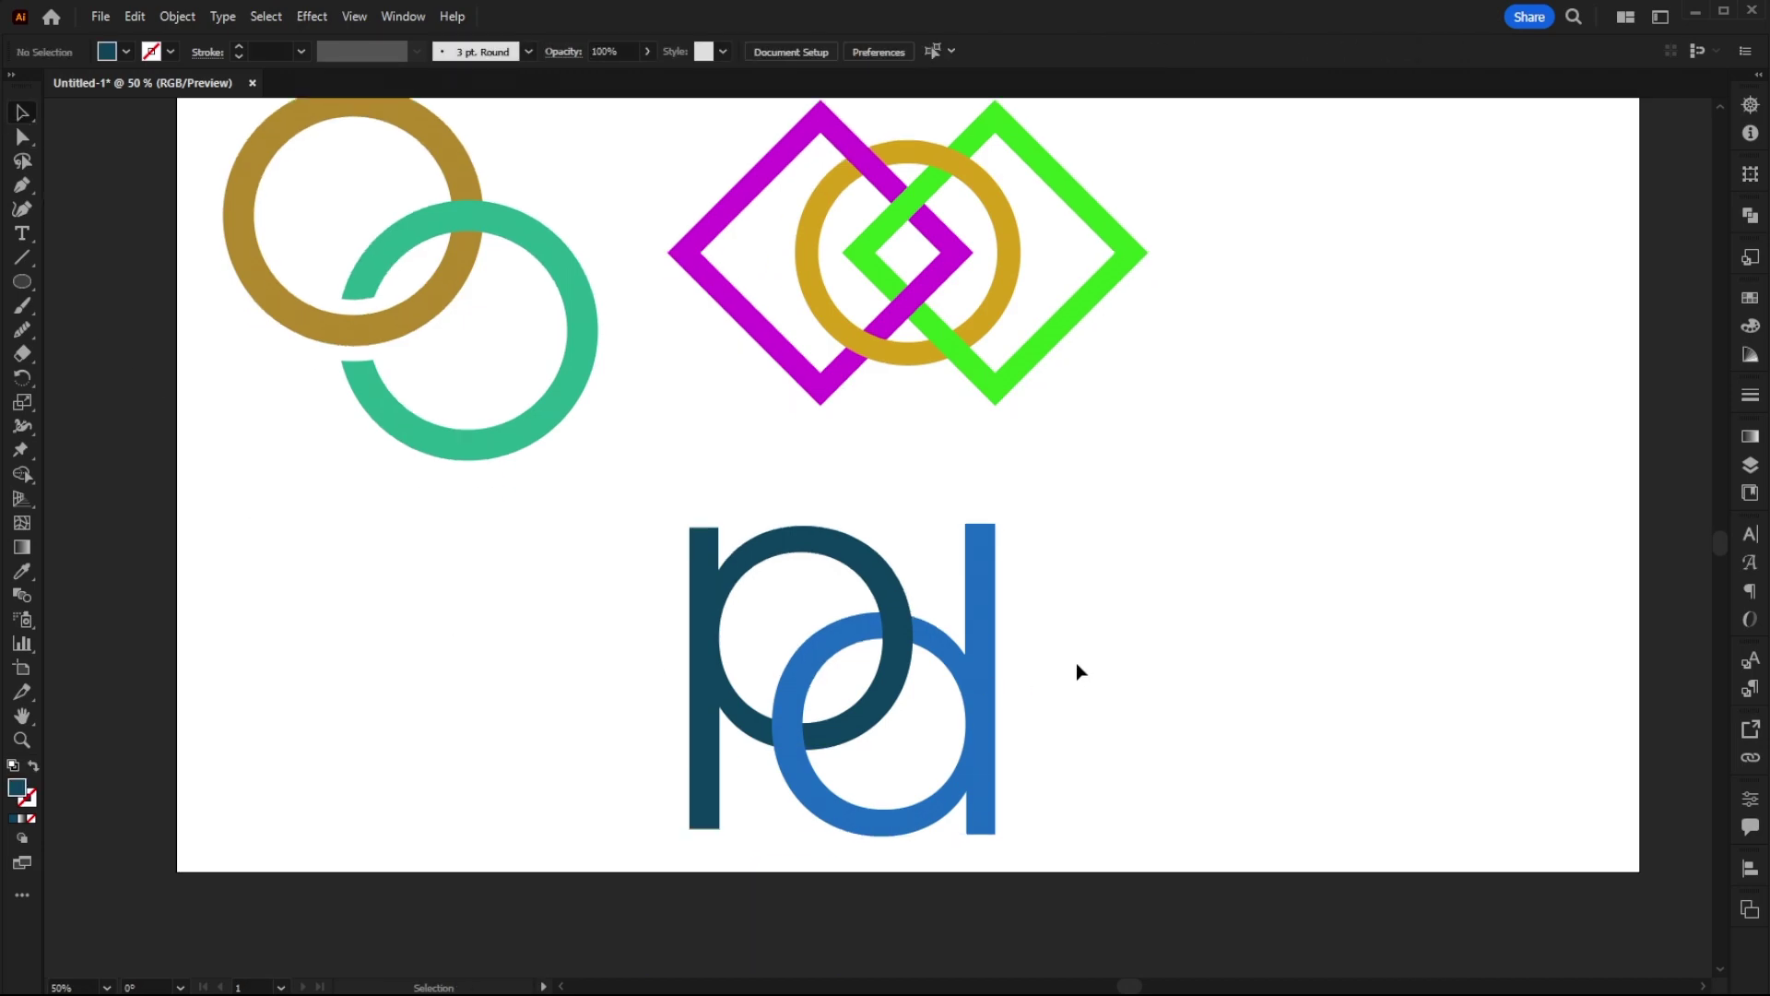
{"action": "scroll", "coordinate": [1076, 662], "scroll_direction": "down", "scroll_amount": 1}
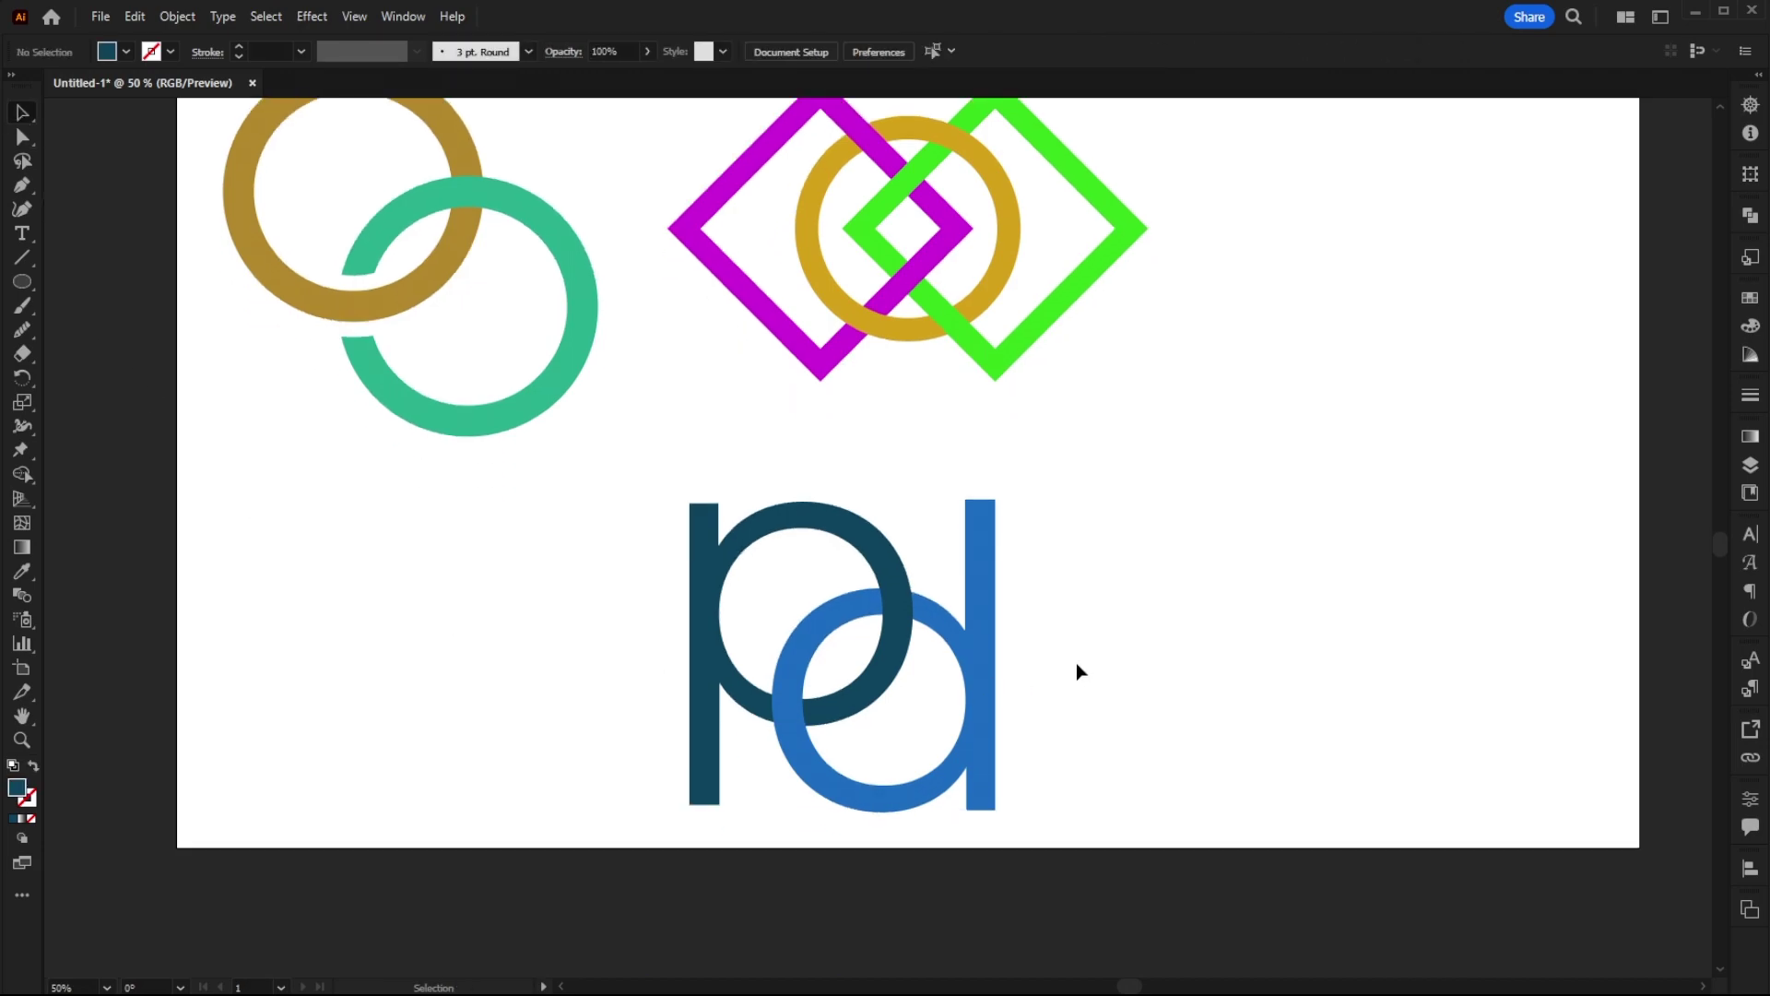
{"action": "scroll", "coordinate": [1076, 662], "scroll_direction": "left", "scroll_amount": 2}
{"action": "scroll", "coordinate": [1076, 662], "scroll_direction": "up", "scroll_amount": 2}
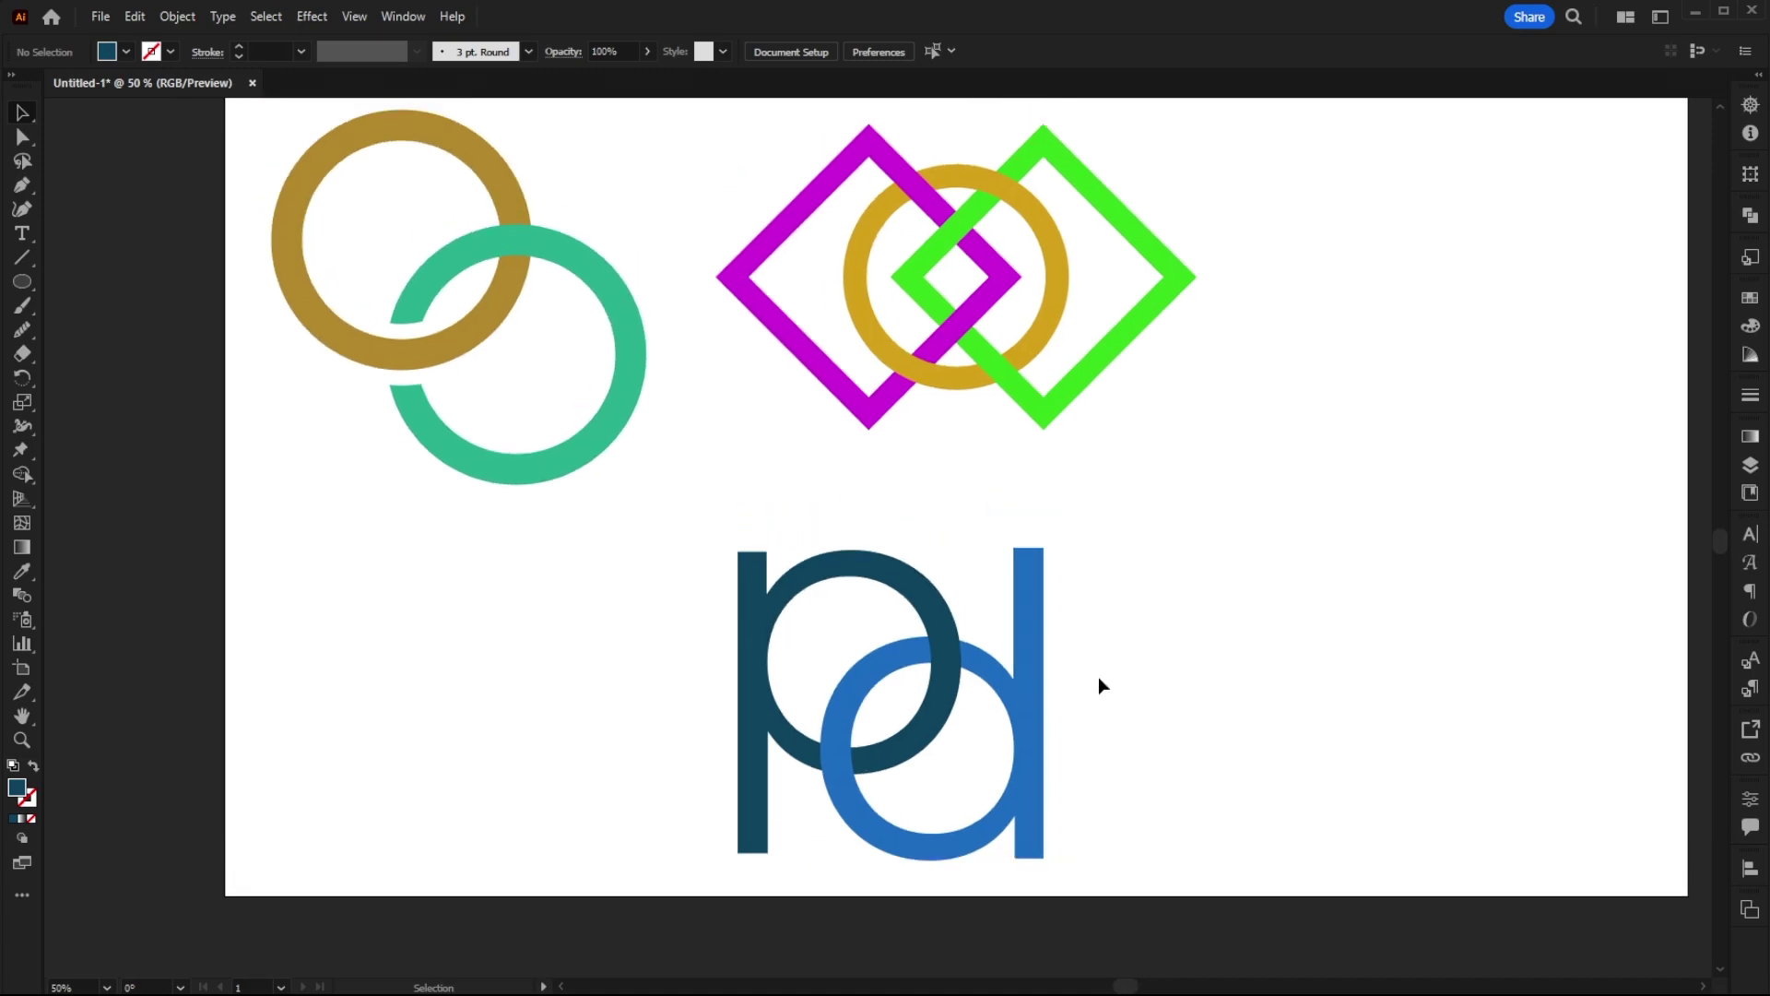
{"action": "scroll", "coordinate": [1098, 677], "scroll_direction": "down", "scroll_amount": 1}
{"action": "scroll", "coordinate": [1099, 676], "scroll_direction": "up", "scroll_amount": 3}
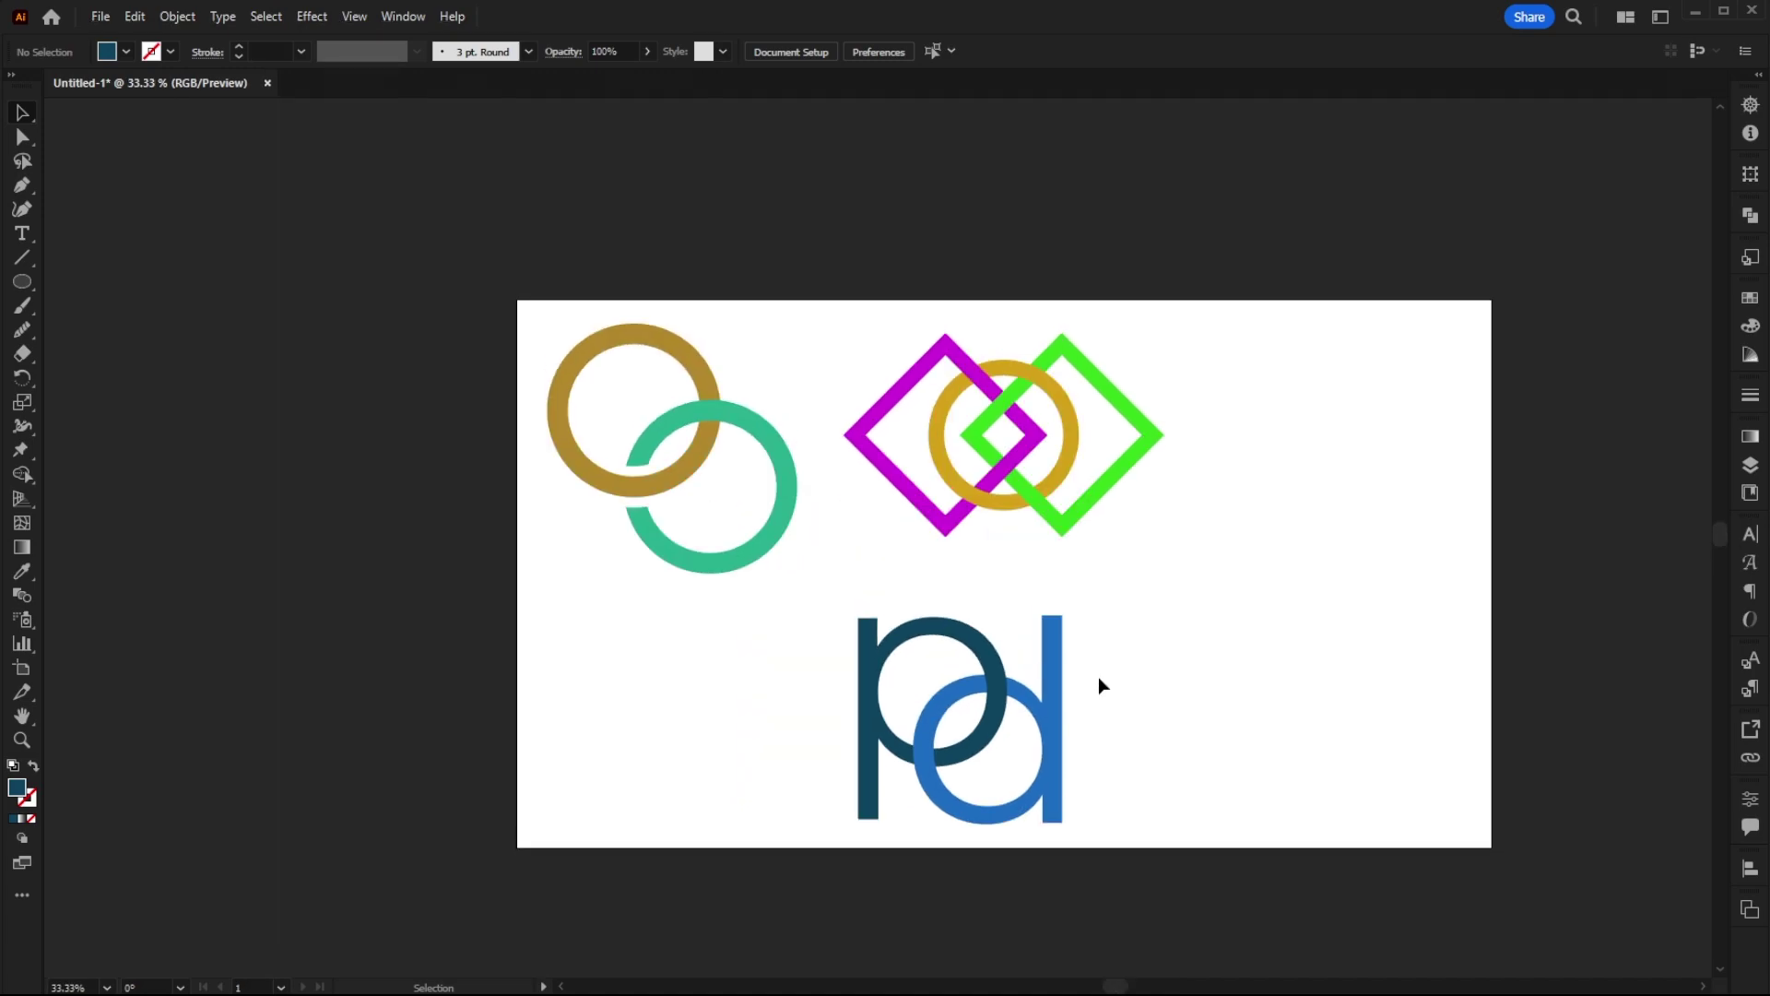
Step: Move the intertwined pd to the right and tilt it slightly
{"action": "left_click_drag", "start_coordinate": [1149, 802], "coordinate": [763, 672]}
{"action": "left_click_drag", "start_coordinate": [998, 716], "coordinate": [1355, 546]}
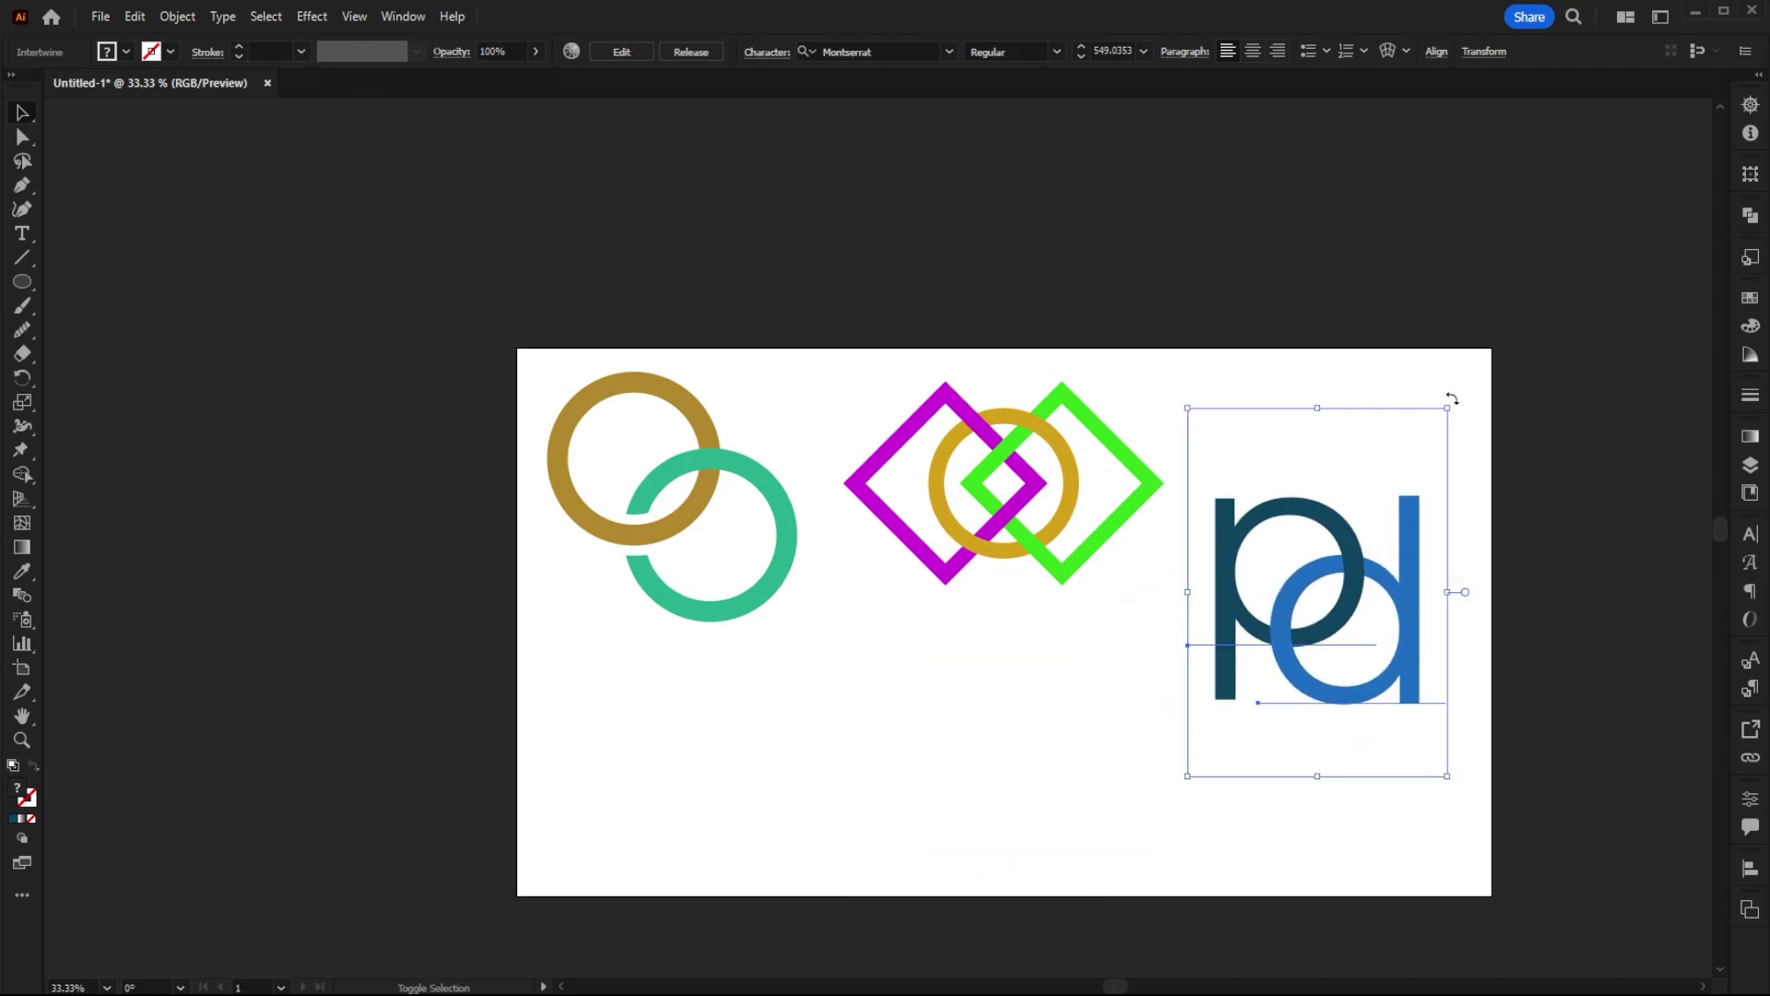
{"action": "left_click_drag", "start_coordinate": [1460, 402], "coordinate": [1172, 510]}
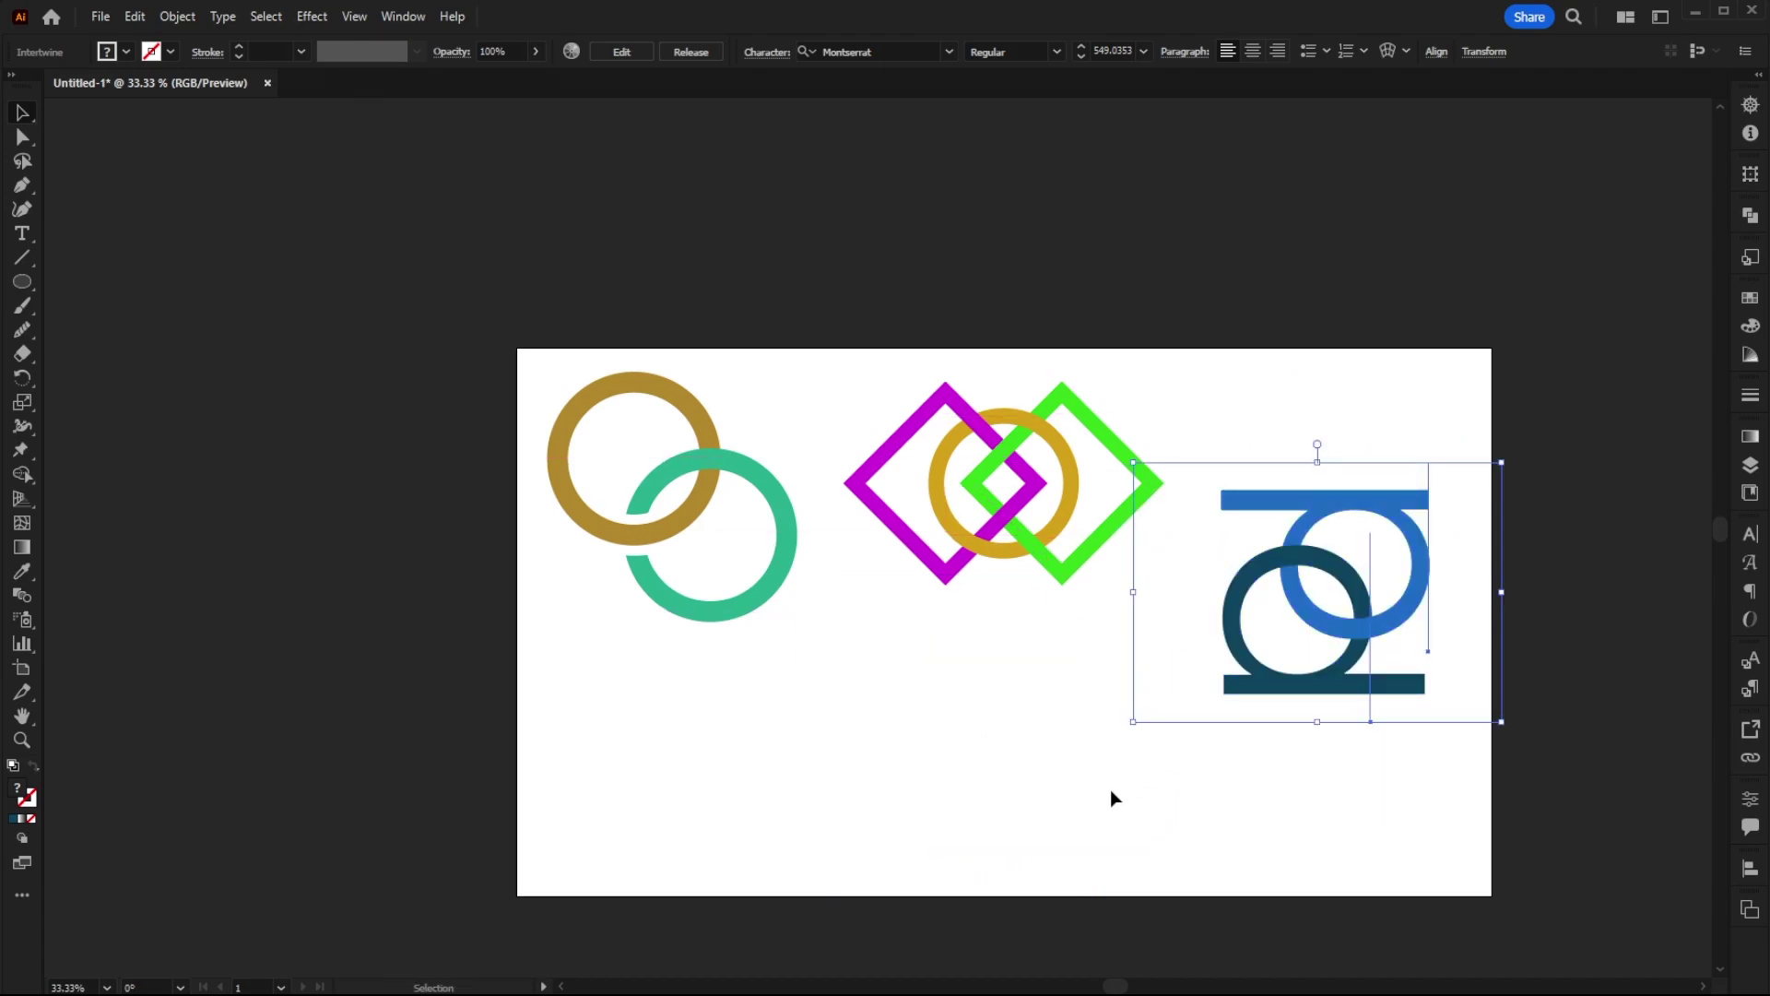
{"action": "left_click", "coordinate": [1110, 789]}
{"action": "key", "text": "ctrl+z"}
{"action": "left_click_drag", "start_coordinate": [1452, 786], "coordinate": [1506, 821]}
Step: Shrink the pd and place it below the squares
{"action": "left_click_drag", "start_coordinate": [1434, 399], "coordinate": [1302, 616]}
{"action": "left_click", "coordinate": [1385, 778]}
{"action": "left_click", "coordinate": [1187, 669]}
{"action": "left_click_drag", "start_coordinate": [1187, 669], "coordinate": [942, 668]}
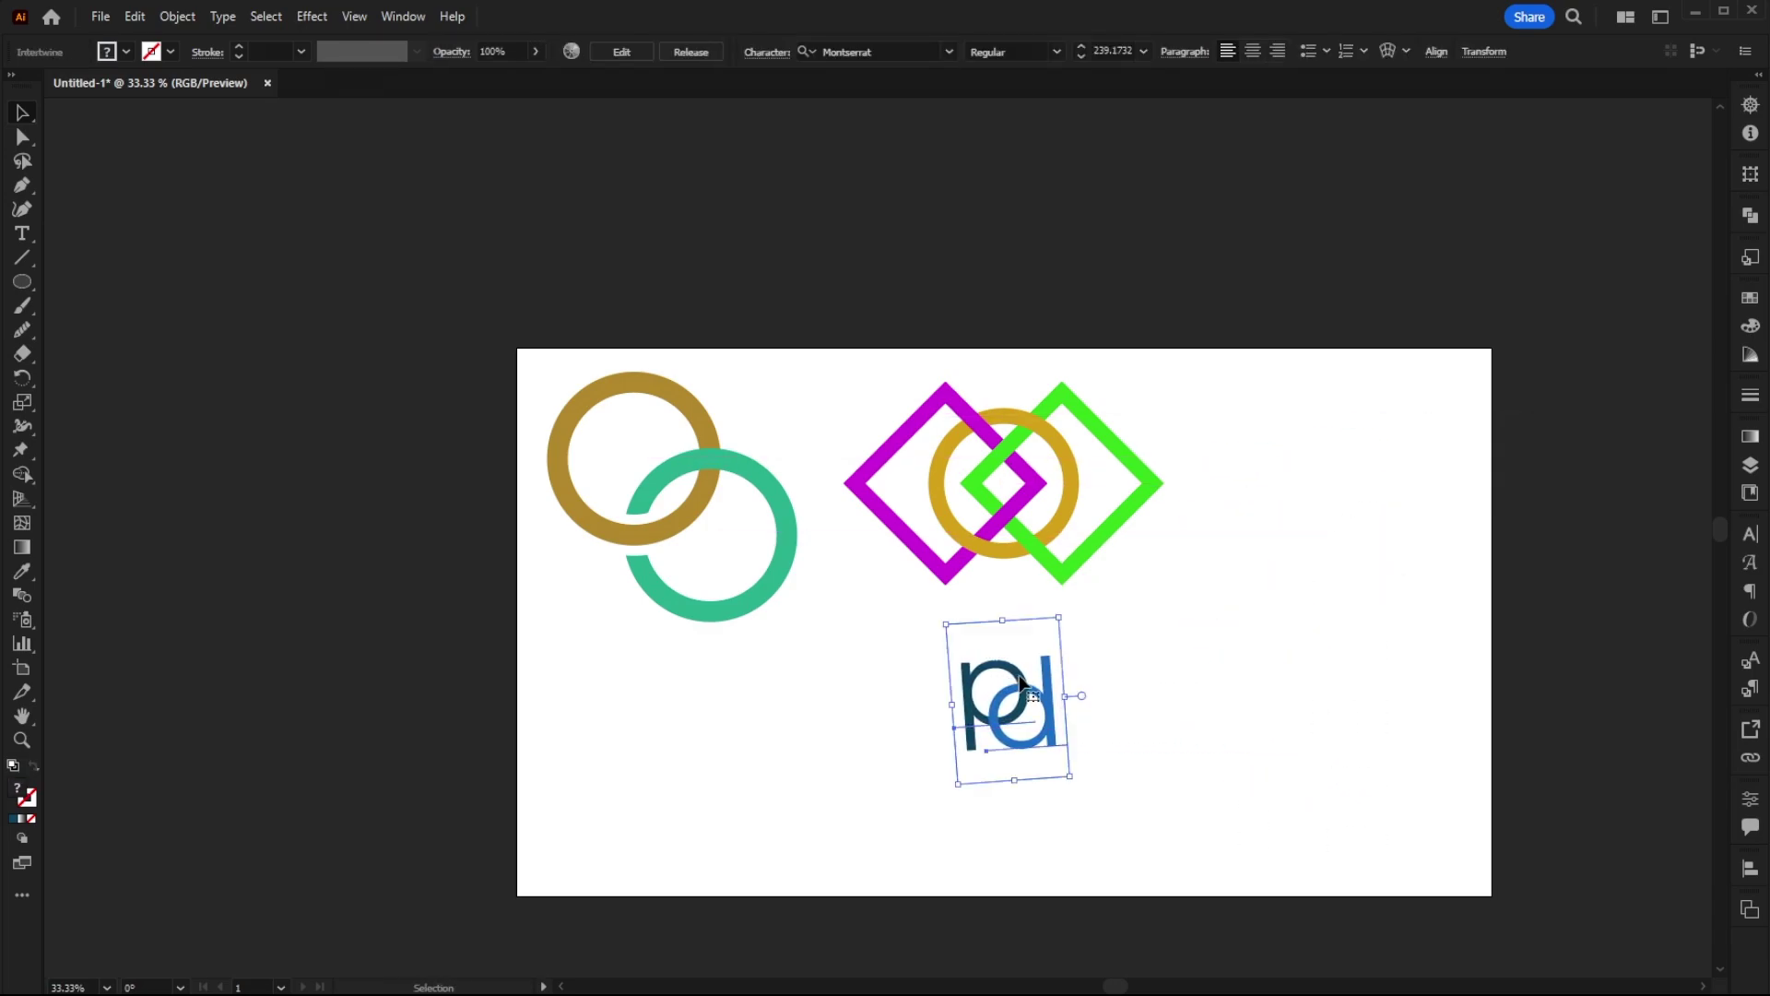
{"action": "left_click", "coordinate": [1317, 740]}
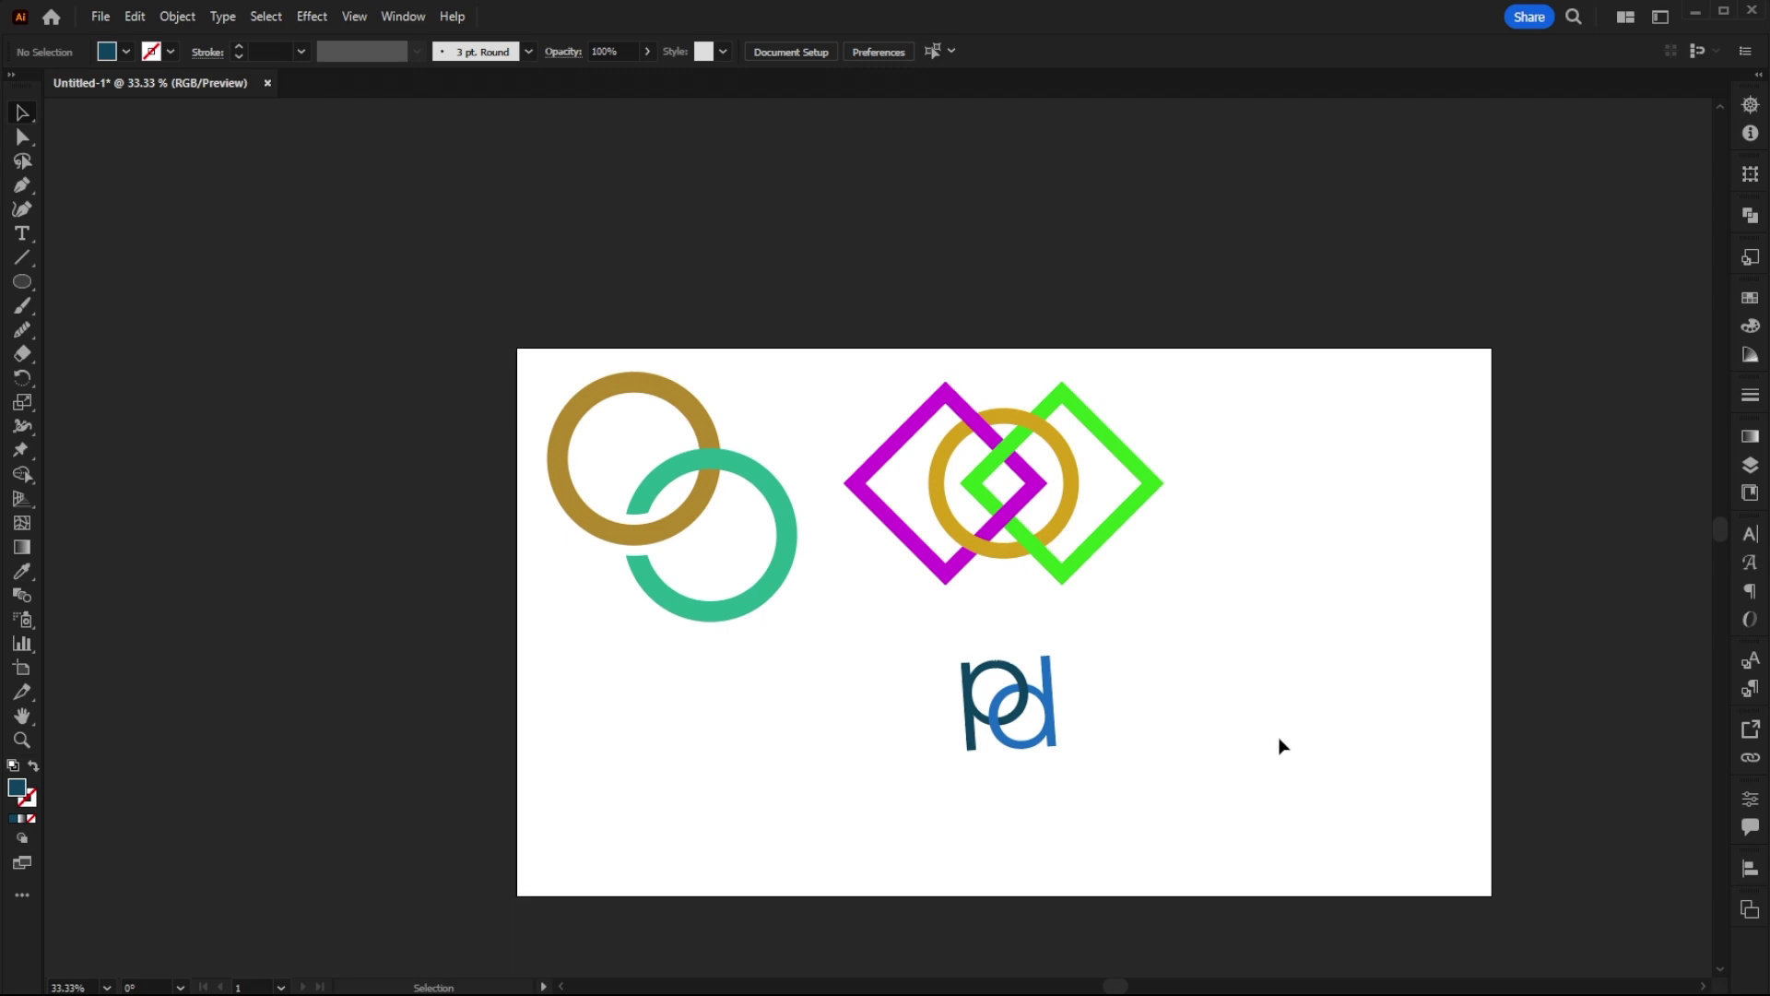